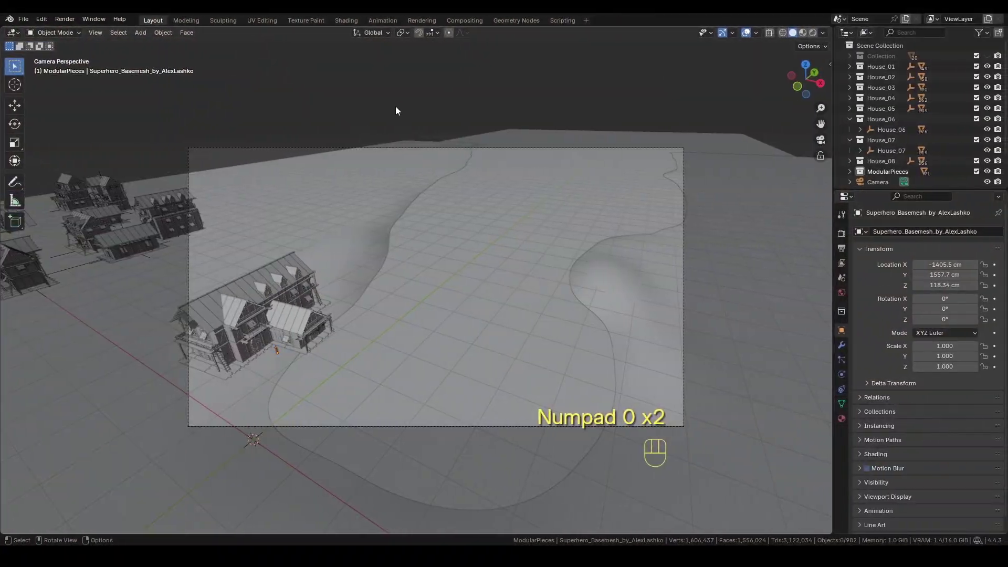
- Rotate House_07 by 100° around the global Z axis and reposition it on the ground plane near the shoreline
{"action": "key", "text": "r"}
{"action": "key", "text": "z"}
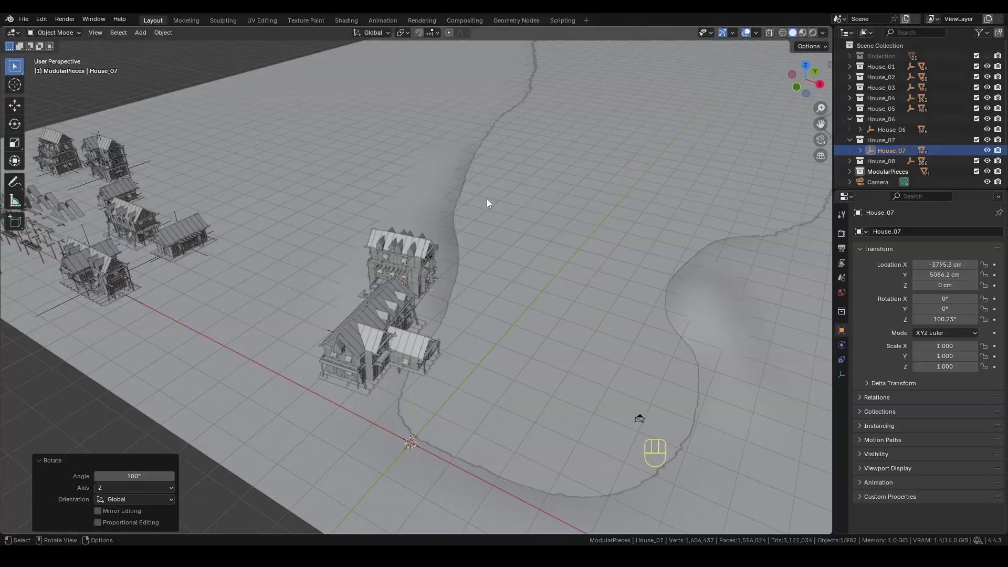
{"action": "key", "text": "g"}
{"action": "key", "text": "shift+z"}
{"action": "left_click", "coordinate": [485, 291]}
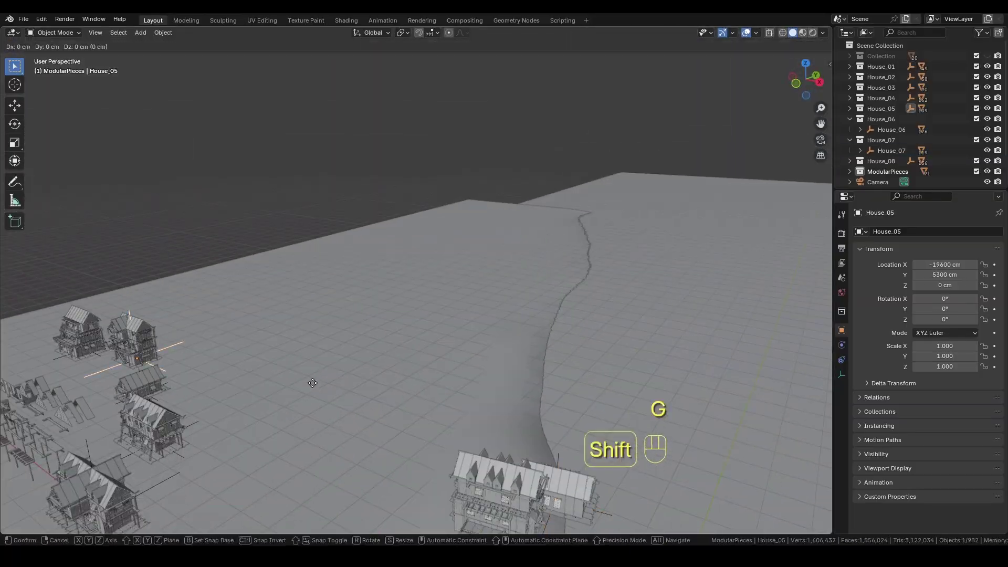
- Move House_05 from the row of spare houses across the ground plane, keeping its height fixed
{"action": "key", "text": "g"}
{"action": "key", "text": "z"}
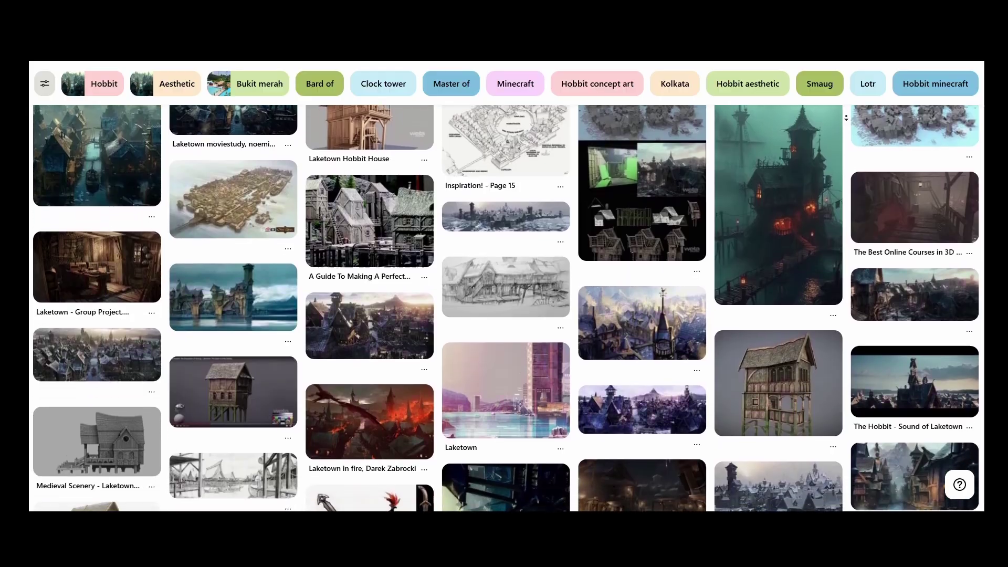
{"action": "scroll", "coordinate": [846, 118], "scroll_direction": "down", "scroll_amount": 5}
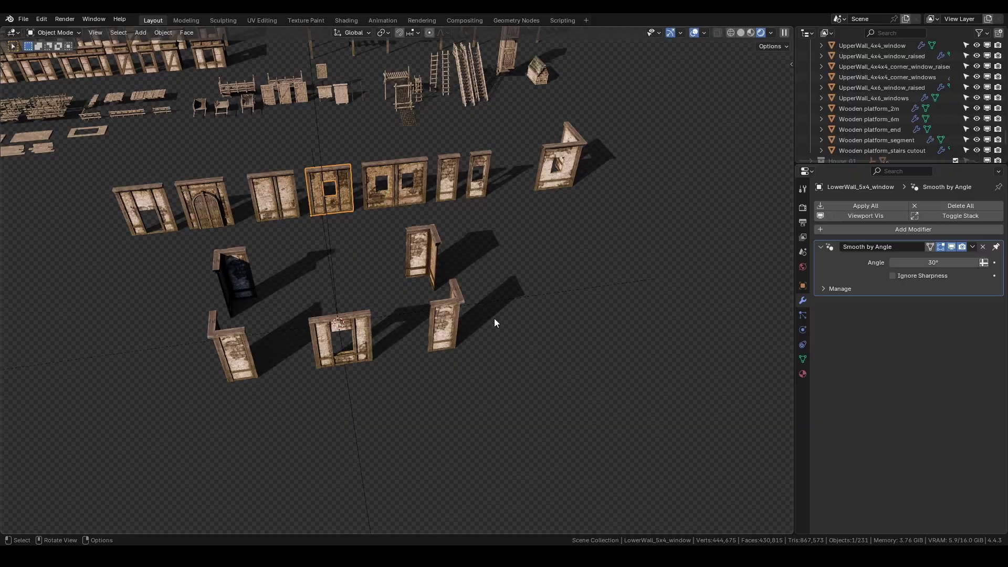
{"action": "middle_click_drag", "start_coordinate": [369, 201], "coordinate": [574, 391]}
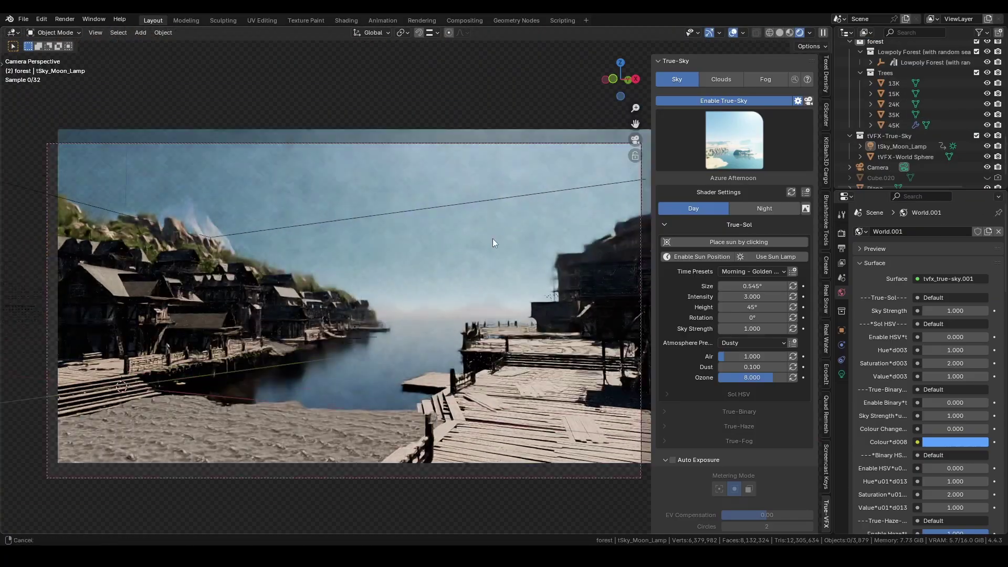
- Set the True-Sky sun's rotation to 25° and adjust its size and height
{"action": "middle_click_drag", "start_coordinate": [493, 239], "coordinate": [491, 241], "text": "shift"}
{"action": "left_click_drag", "start_coordinate": [752, 317], "coordinate": [783, 317]}
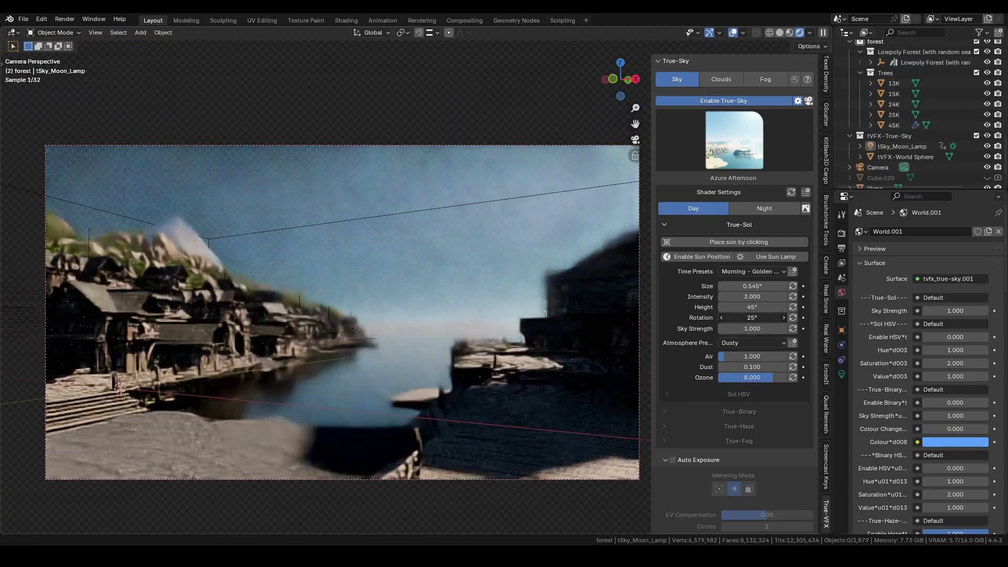
{"action": "left_click_drag", "start_coordinate": [752, 285], "coordinate": [779, 285]}
{"action": "left_click_drag", "start_coordinate": [752, 307], "coordinate": [743, 306]}
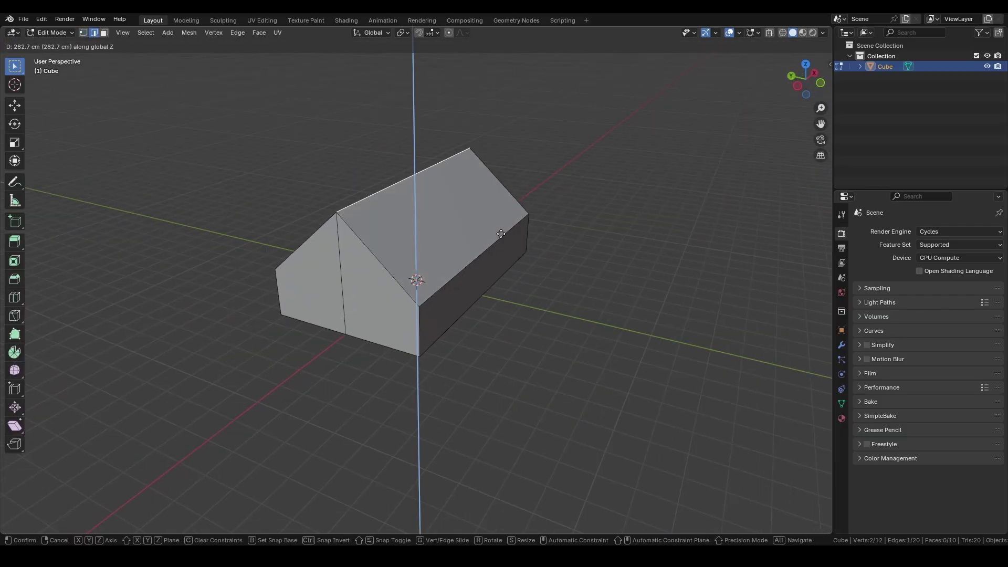
- Select roof edges on the simple house mesh and slide them to shape the gable roof
{"action": "left_click_drag", "start_coordinate": [270, 135], "coordinate": [544, 259]}
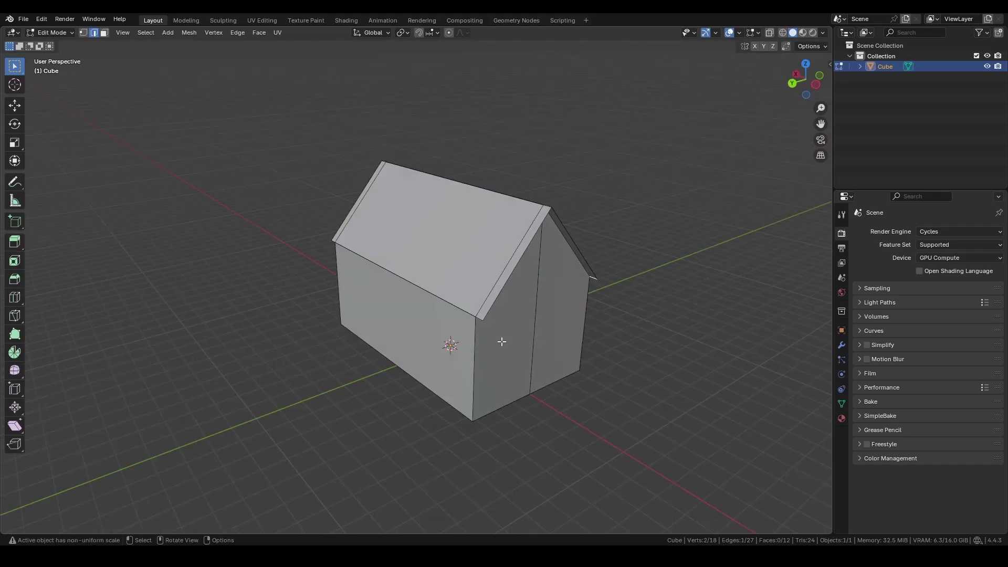
{"action": "key", "text": "g"}
{"action": "key", "text": "g"}
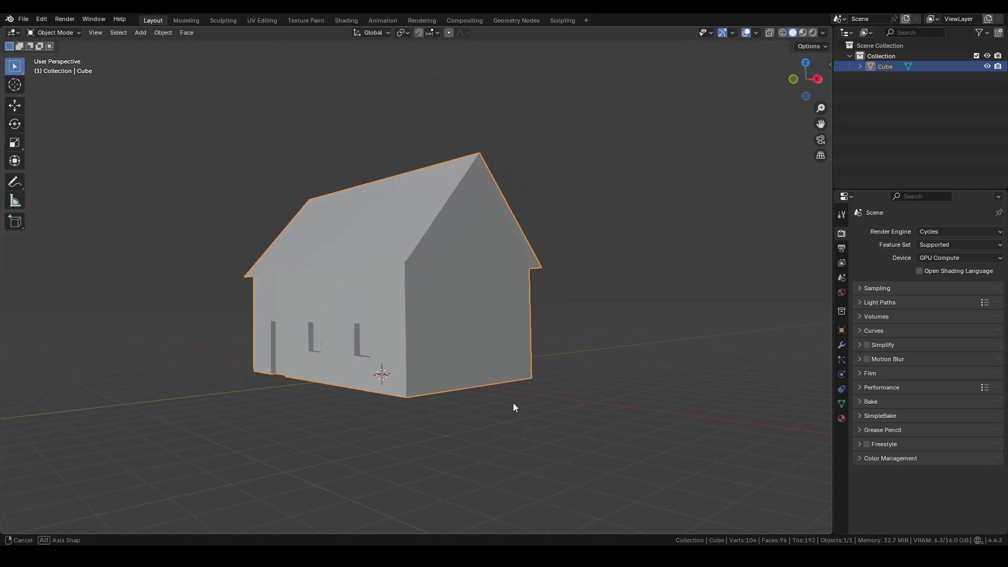
{"action": "middle_click_drag", "start_coordinate": [513, 402], "coordinate": [458, 400]}
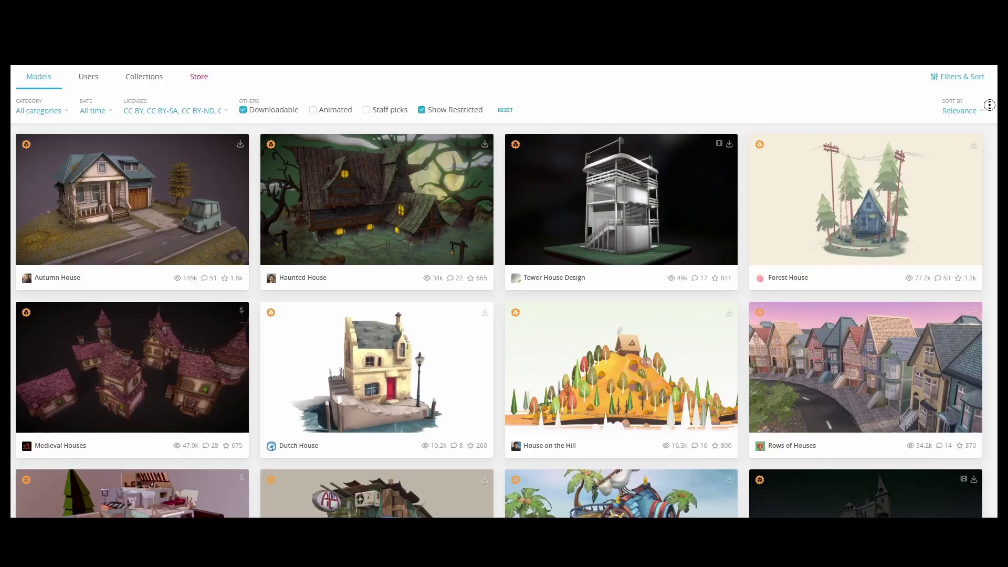
- Browse the downloadable house models and the Megascans 3D asset results for House
{"action": "scroll", "coordinate": [504, 291], "scroll_direction": "down", "scroll_amount": 2}
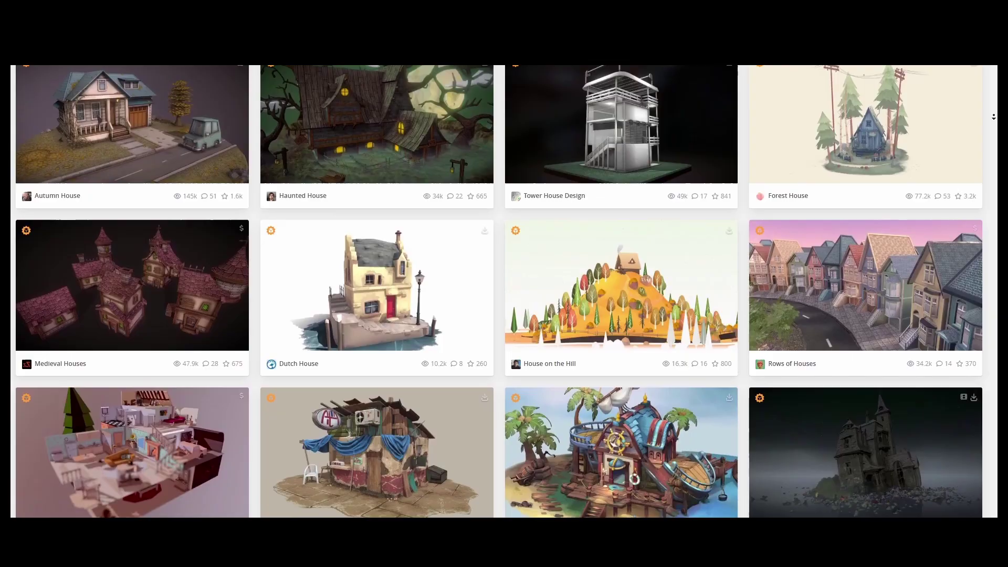
{"action": "scroll", "coordinate": [504, 291], "scroll_direction": "down", "scroll_amount": 3}
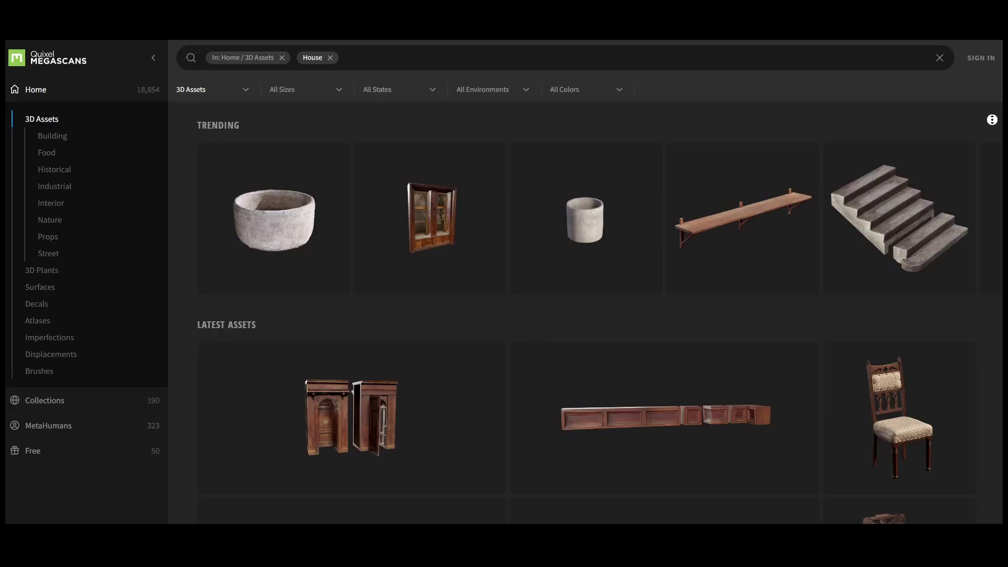
{"action": "scroll", "coordinate": [582, 310], "scroll_direction": "down", "scroll_amount": 3}
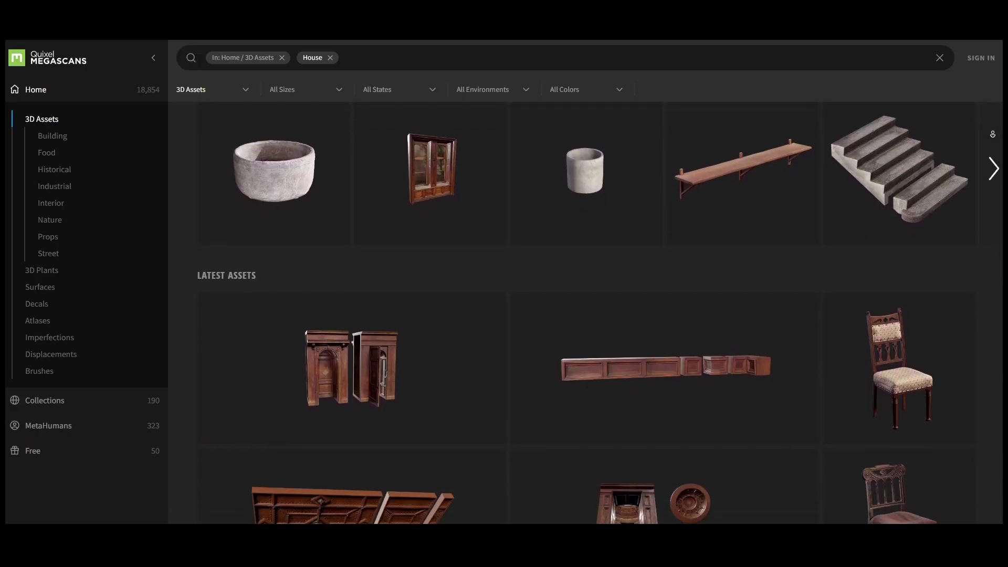
{"action": "scroll", "coordinate": [583, 310], "scroll_direction": "down", "scroll_amount": 3}
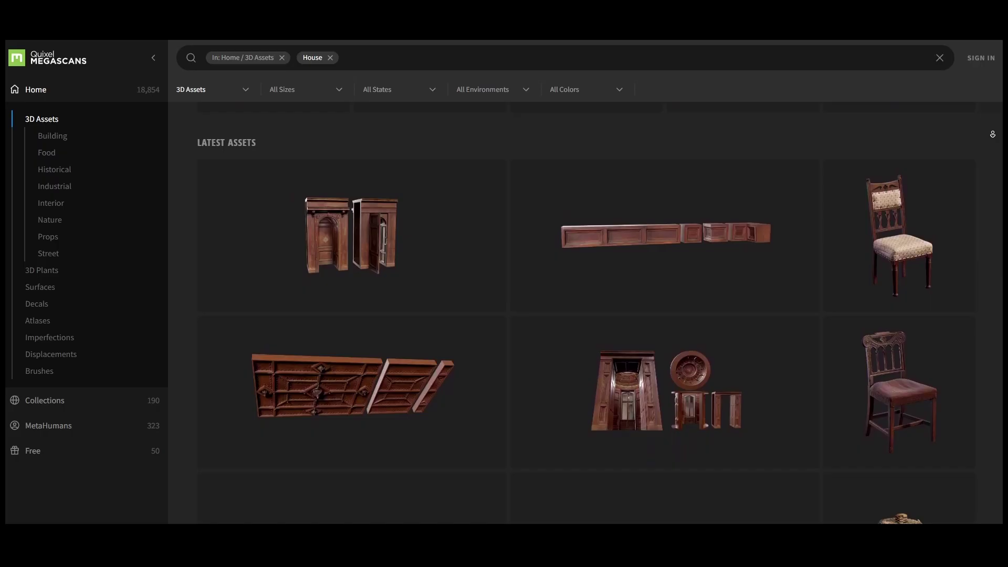
{"action": "scroll", "coordinate": [583, 310], "scroll_direction": "down", "scroll_amount": 1}
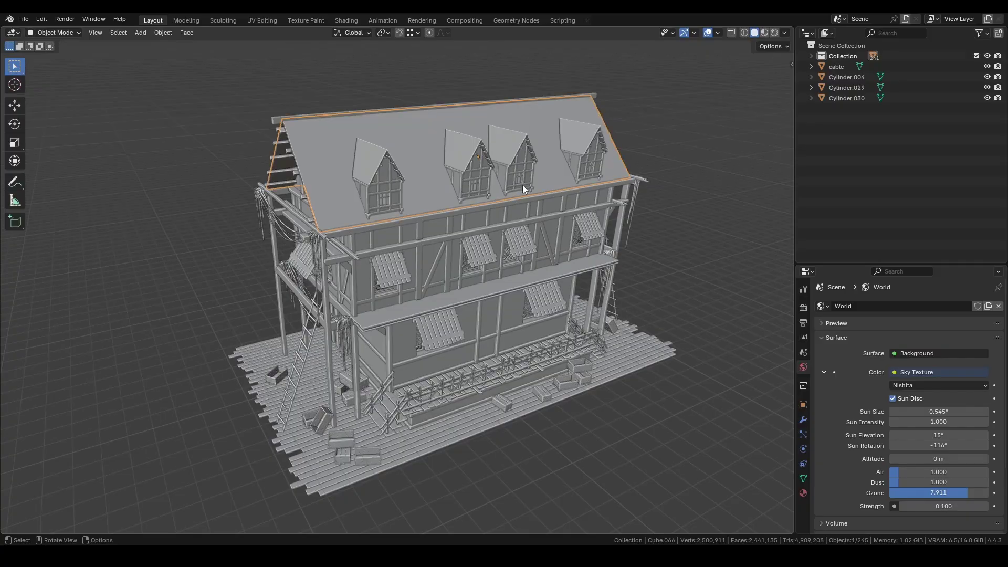
- Pull the roof cover and the roof framework away from the timber house temporarily to inspect them as separate pieces
{"action": "key", "text": "g"}
{"action": "key", "text": "Escape"}
{"action": "key", "text": "g"}
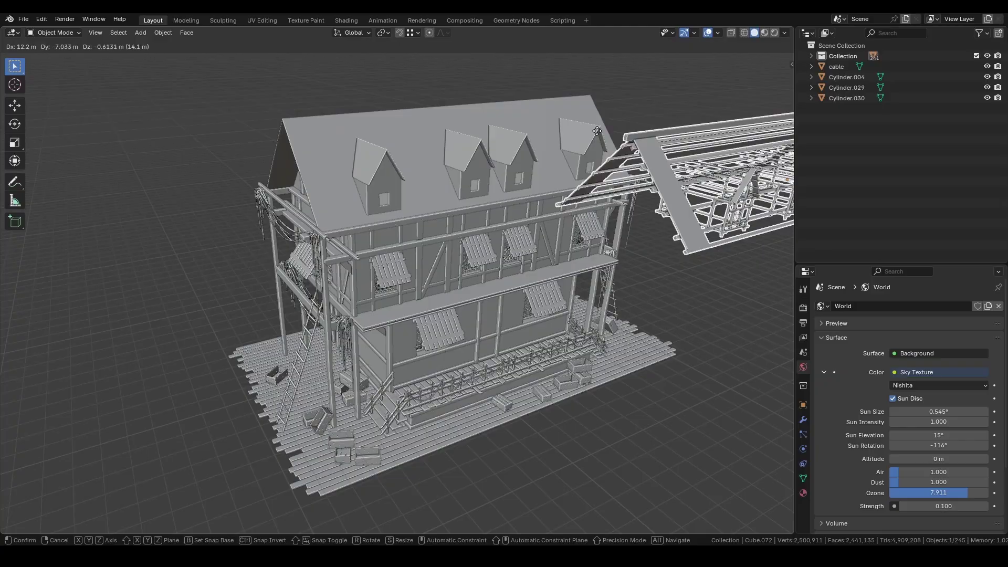
{"action": "key", "text": "Escape"}
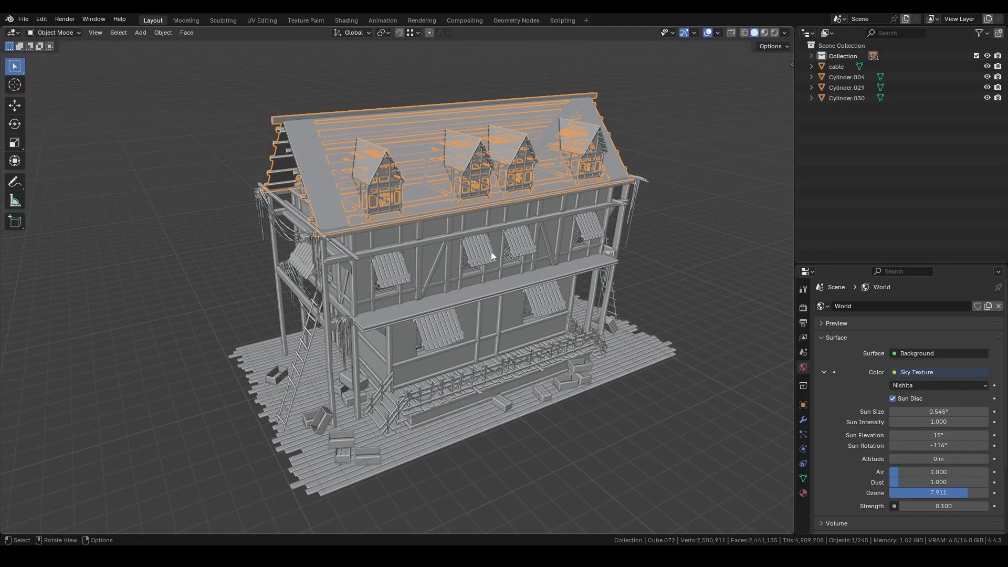
- Pull the window awnings, horizontal beams and remaining wall timbers away from the house temporarily to inspect its modular pieces
{"action": "left_click", "coordinate": [477, 250]}
{"action": "key", "text": "g"}
{"action": "key", "text": "Escape"}
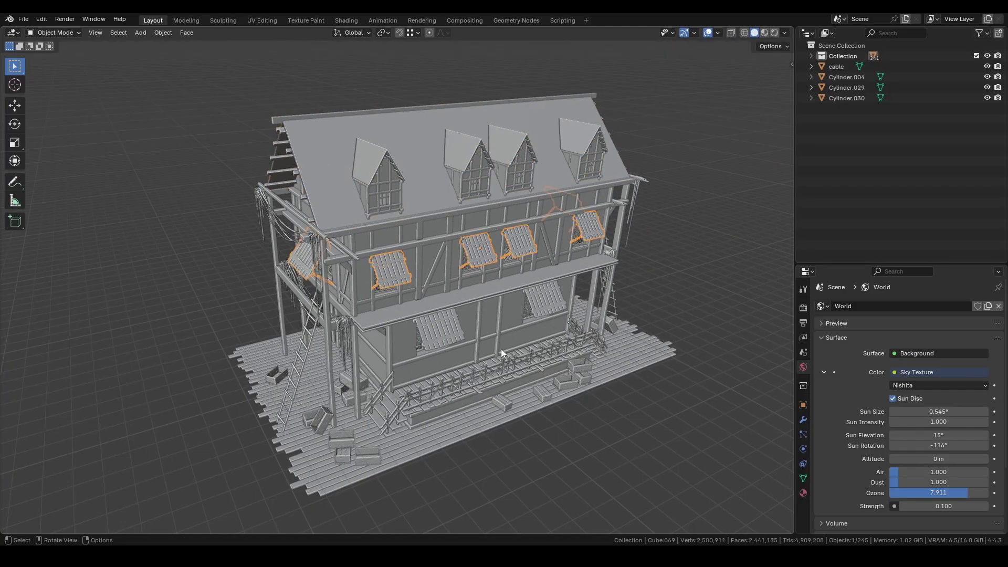
{"action": "left_click", "coordinate": [534, 219]}
{"action": "key", "text": "g"}
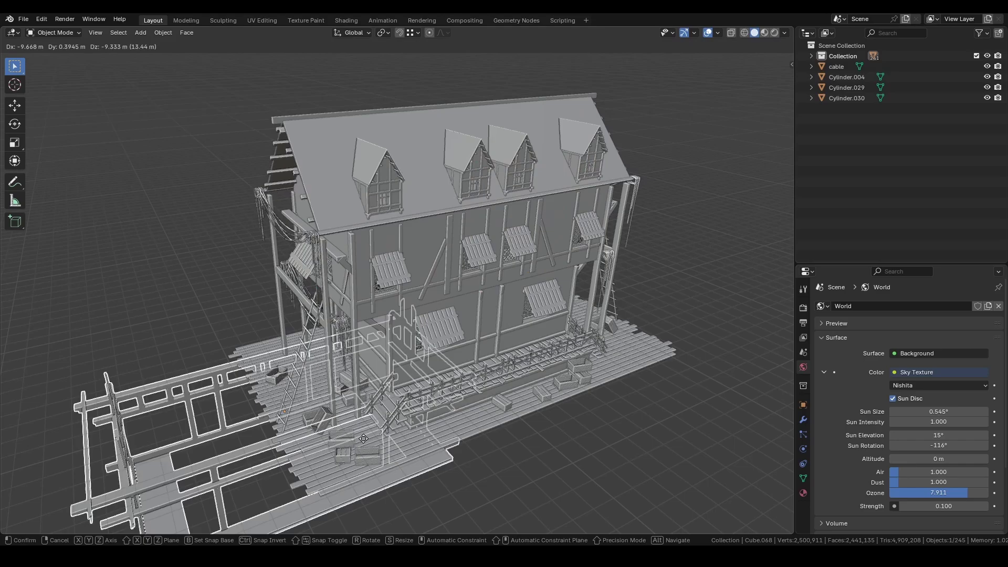
{"action": "key", "text": "Escape"}
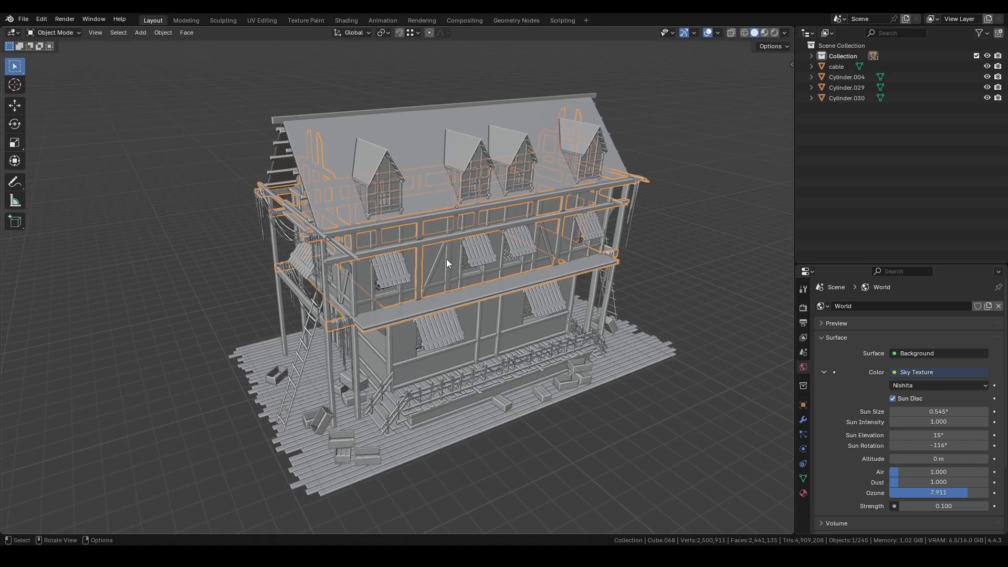
{"action": "left_click", "coordinate": [446, 259]}
{"action": "key", "text": "g"}
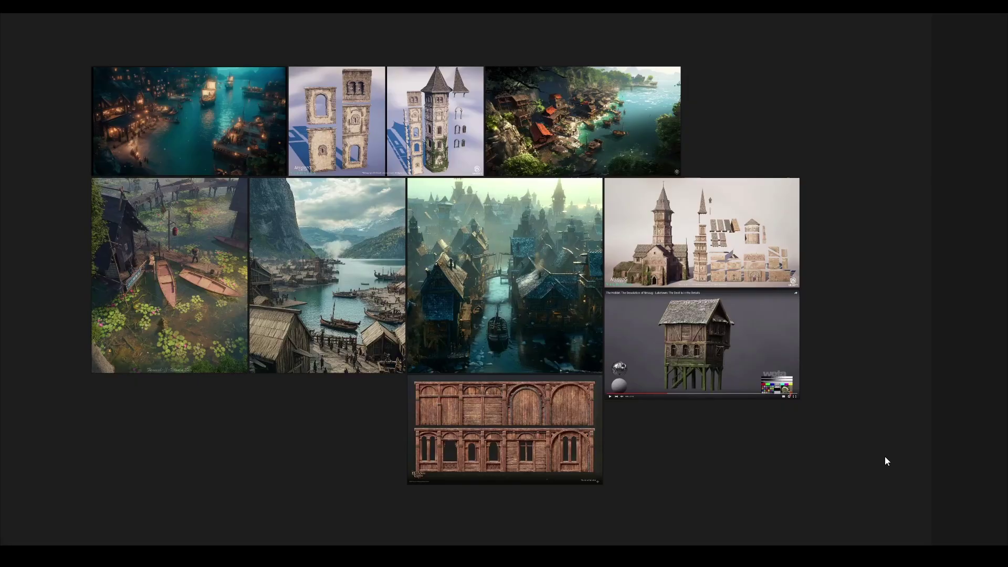
- Look over the medieval reference board and read the PureRef home page
{"action": "middle_click_drag", "start_coordinate": [712, 445], "coordinate": [816, 466]}
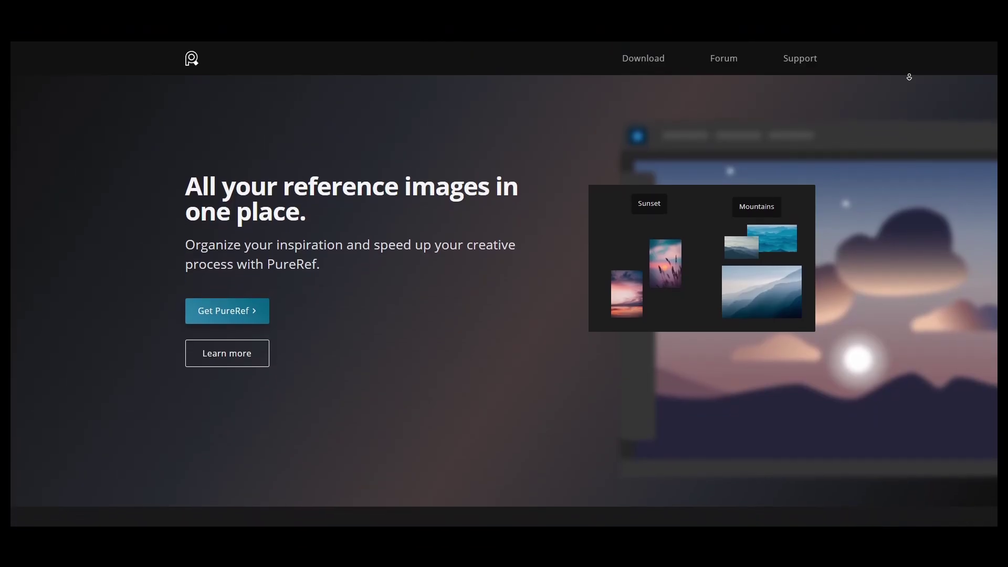
{"action": "scroll", "coordinate": [907, 69], "scroll_direction": "down", "scroll_amount": 3}
{"action": "scroll", "coordinate": [909, 79], "scroll_direction": "down", "scroll_amount": 3}
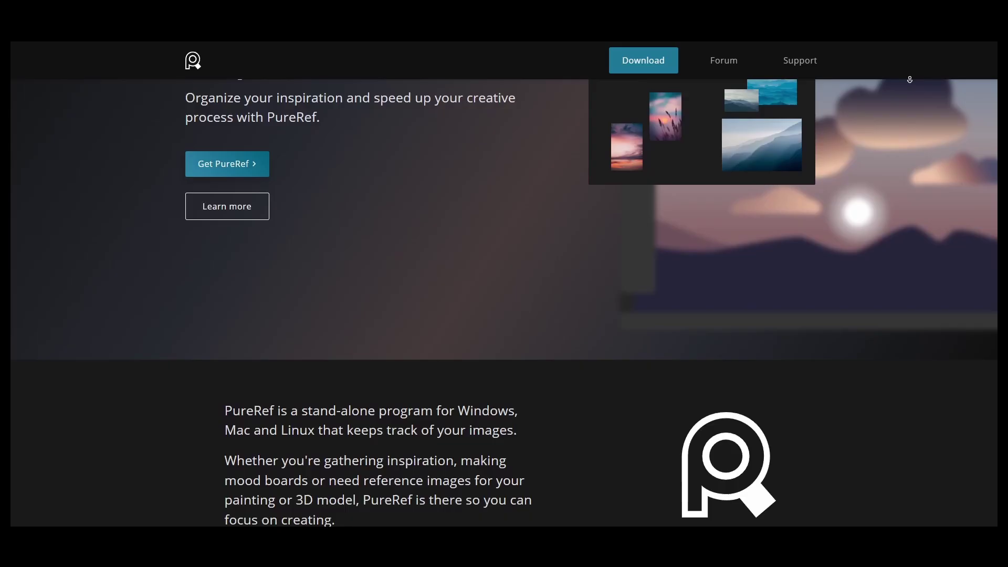
{"action": "scroll", "coordinate": [910, 79], "scroll_direction": "down", "scroll_amount": 3}
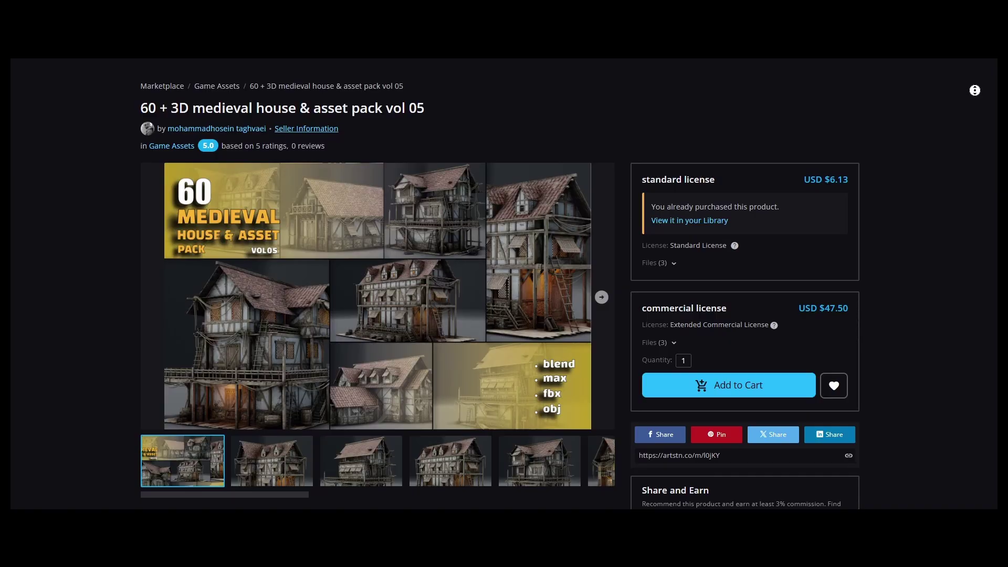
- Read the product page of the 60 + 3D medieval house & asset pack vol 05
{"action": "scroll", "coordinate": [974, 91], "scroll_direction": "down", "scroll_amount": 2}
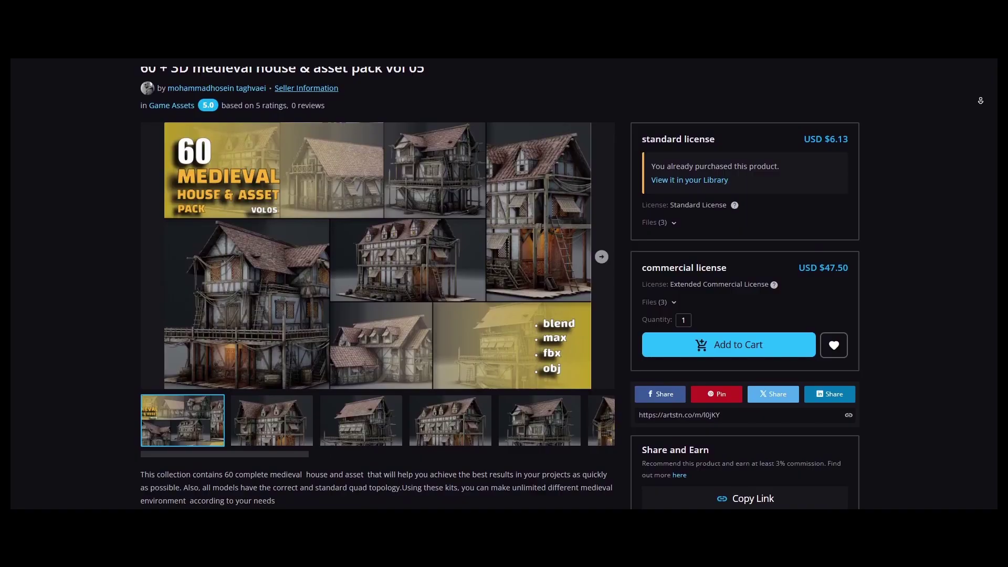
{"action": "scroll", "coordinate": [980, 100], "scroll_direction": "down", "scroll_amount": 2}
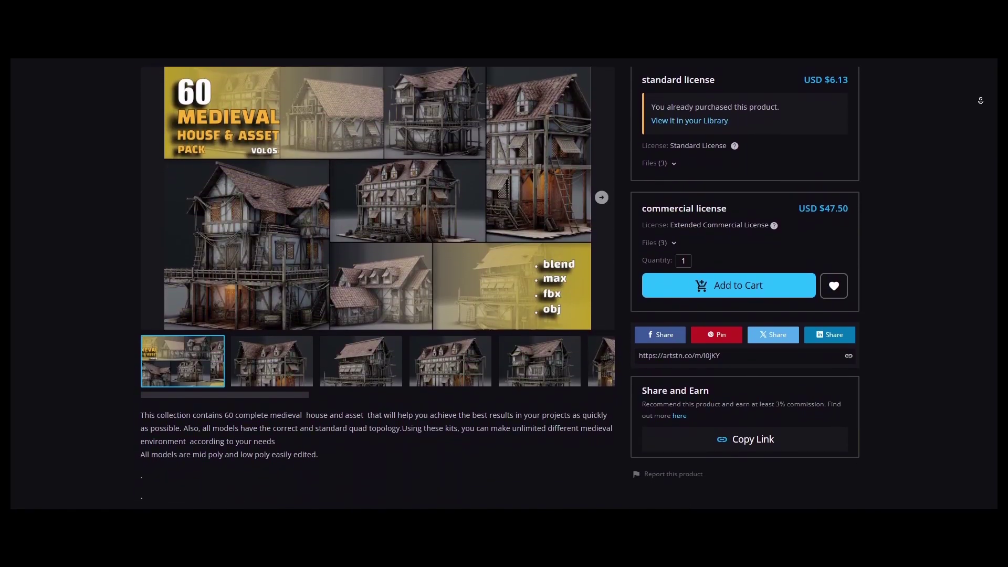
{"action": "scroll", "coordinate": [980, 100], "scroll_direction": "down", "scroll_amount": 2}
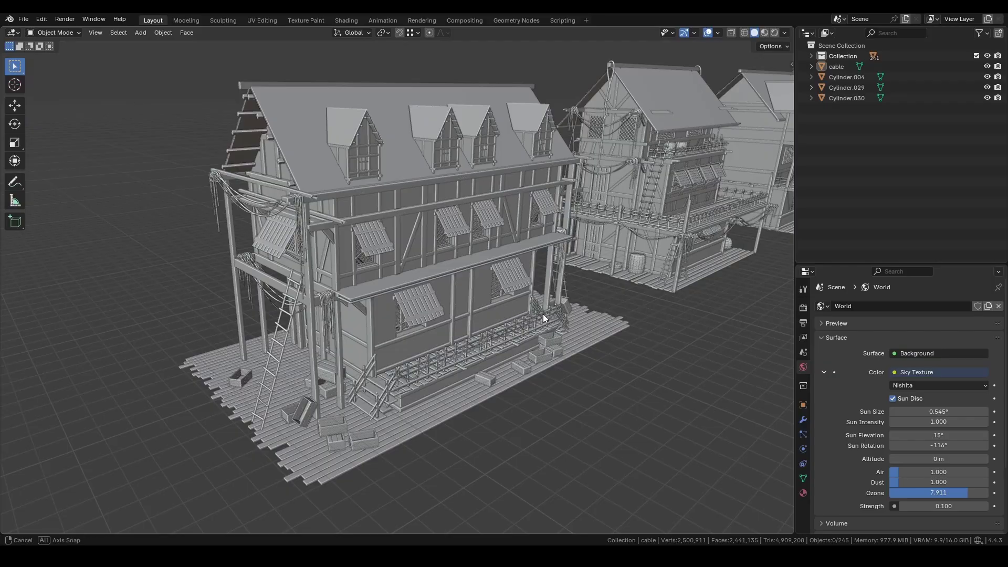
- Examine the detailed timber house up close and the rows of modular wall pieces
{"action": "middle_click_drag", "start_coordinate": [543, 314], "coordinate": [496, 322]}
{"action": "middle_click_drag", "start_coordinate": [564, 347], "coordinate": [648, 381], "text": "shift"}
{"action": "scroll", "coordinate": [625, 396], "scroll_direction": "up", "scroll_amount": 8}
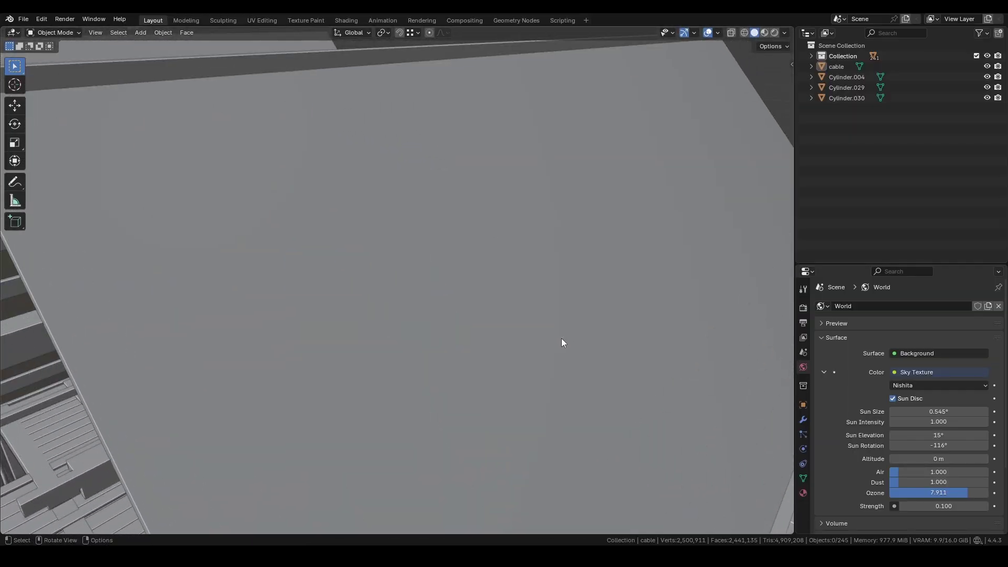
{"action": "scroll", "coordinate": [561, 339], "scroll_direction": "down", "scroll_amount": 7}
{"action": "middle_click_drag", "start_coordinate": [578, 343], "coordinate": [516, 312]}
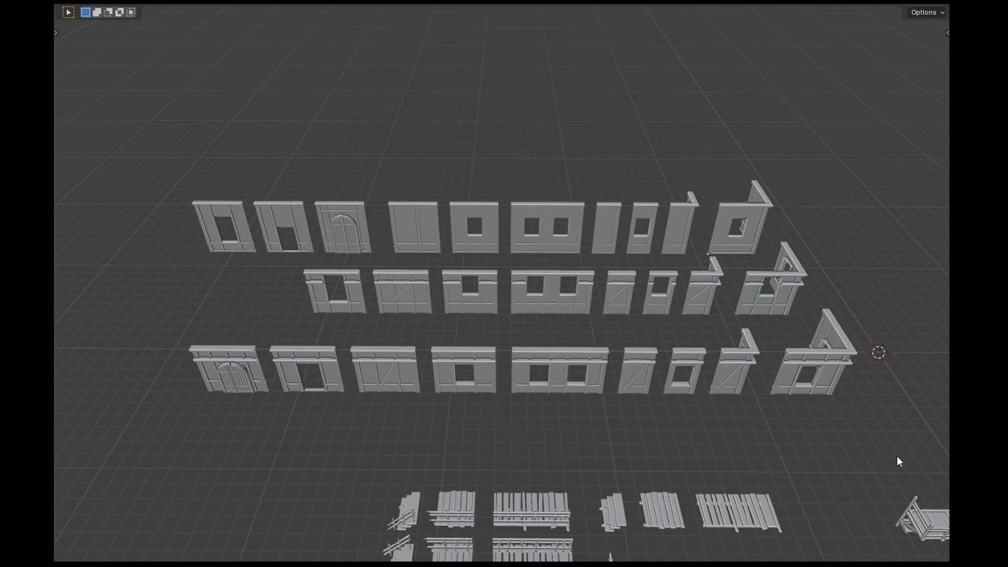
{"action": "scroll", "coordinate": [769, 438], "scroll_direction": "down", "scroll_amount": 3}
{"action": "middle_click_drag", "start_coordinate": [769, 438], "coordinate": [789, 432]}
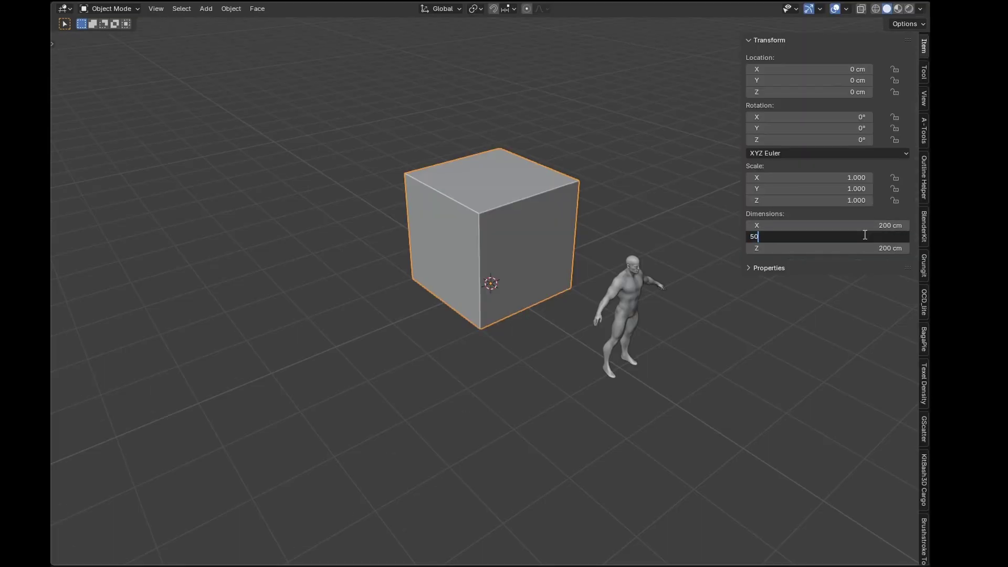
- Set the wall block's X and Z dimensions to 400 cm each
{"action": "left_click", "coordinate": [865, 228]}
{"action": "type", "text": "400"}
{"action": "key", "text": "Return"}
{"action": "key", "text": "n"}
{"action": "middle_click_drag", "start_coordinate": [720, 389], "coordinate": [696, 362]}
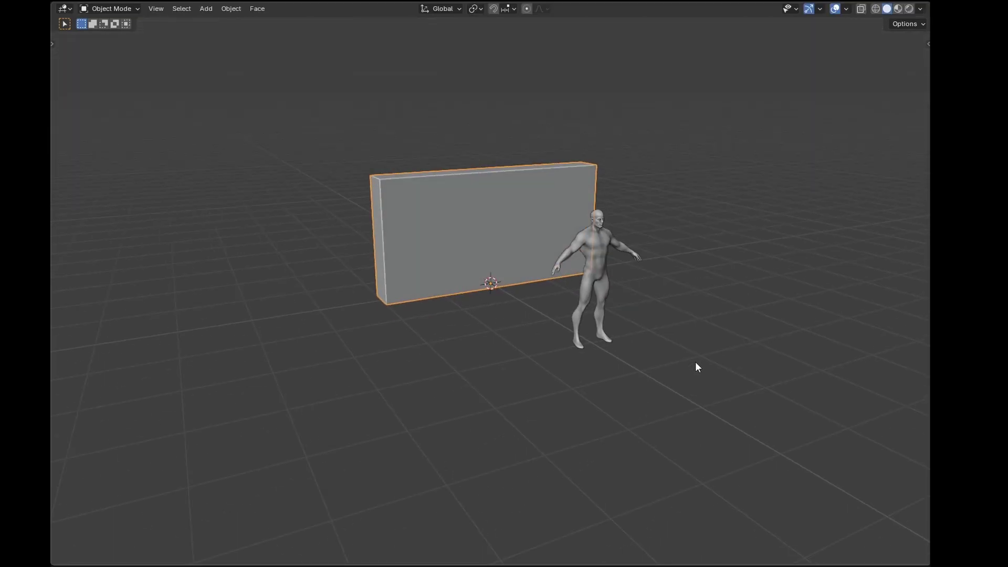
{"action": "key", "text": "n"}
{"action": "left_click", "coordinate": [861, 247]}
{"action": "type", "text": "400"}
{"action": "key", "text": "Return"}
{"action": "key", "text": "n"}
{"action": "middle_click_drag", "start_coordinate": [585, 236], "coordinate": [636, 304]}
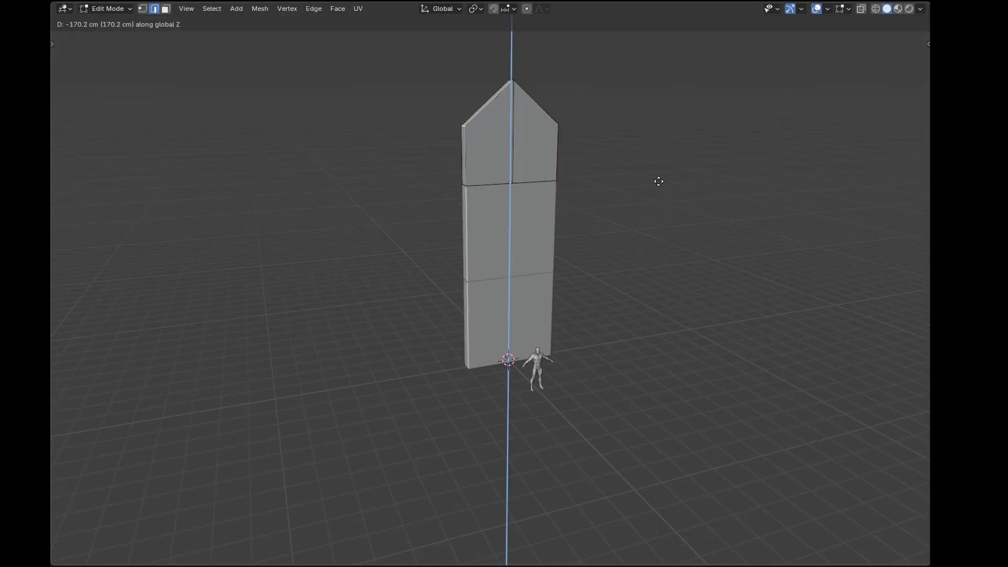
- Check the gabled top block's dimensions and move the selection along the Y axis
{"action": "key", "text": "n"}
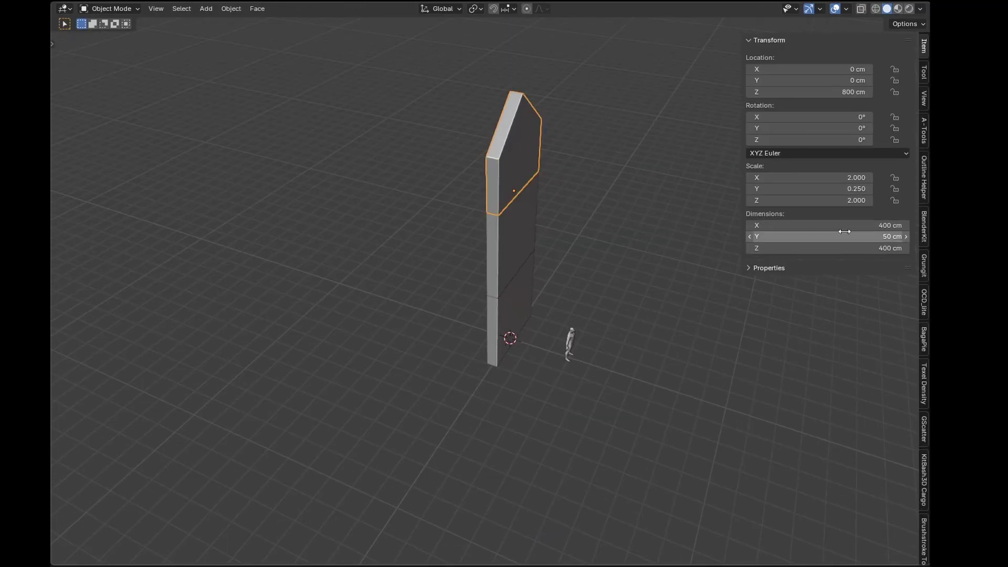
{"action": "key", "text": "n"}
{"action": "key", "text": "g"}
{"action": "key", "text": "y"}
{"action": "left_click", "coordinate": [547, 198]}
{"action": "middle_click_drag", "start_coordinate": [657, 237], "coordinate": [581, 237]}
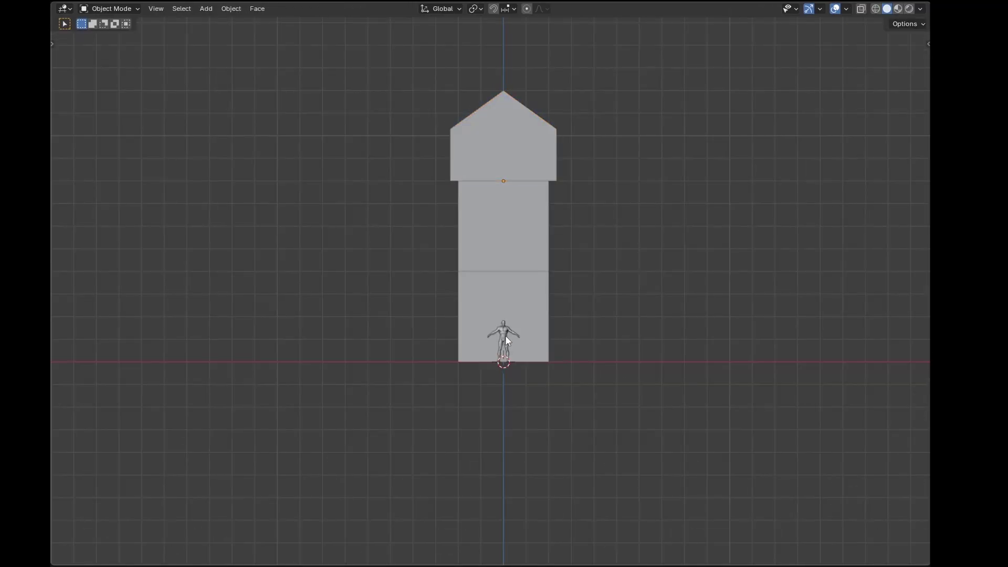
- Duplicate the human scale figure and raise the copy along Z to the second storey
{"action": "key", "text": "shift+d"}
{"action": "left_click", "coordinate": [627, 417]}
{"action": "key", "text": "g"}
{"action": "key", "text": "z"}
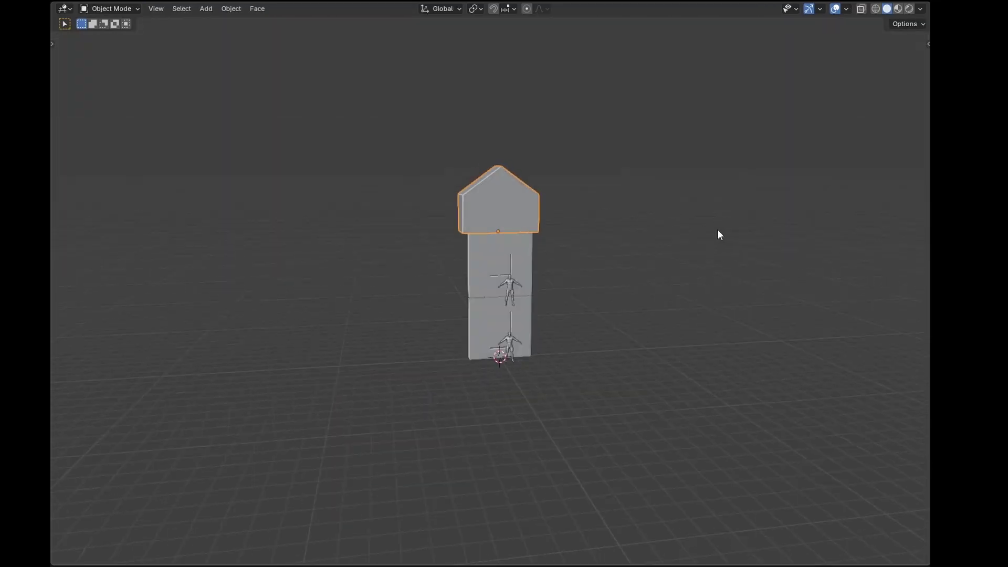
- Lower the upper vertices of the gabled top block along Z in front view to make the storey shorter
{"action": "key", "text": "KP_1"}
{"action": "scroll", "coordinate": [717, 229], "scroll_direction": "up", "scroll_amount": 3}
{"action": "key", "text": "Tab"}
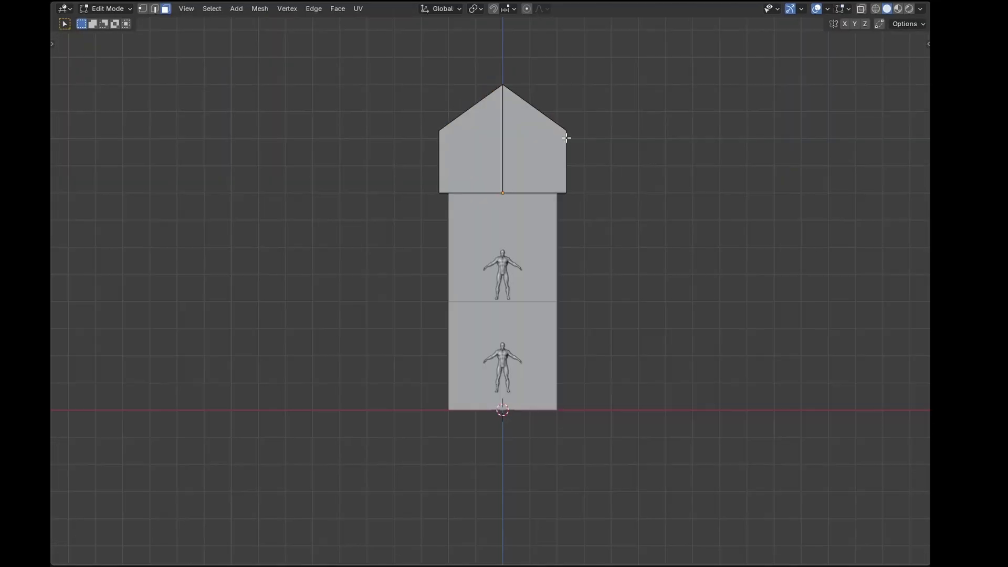
{"action": "key", "text": "alt+z"}
{"action": "left_click_drag", "start_coordinate": [399, 46], "coordinate": [618, 138]}
{"action": "key", "text": "g"}
{"action": "key", "text": "z"}
{"action": "left_click", "coordinate": [612, 190]}
{"action": "key", "text": "alt+z"}
{"action": "key", "text": "Tab"}
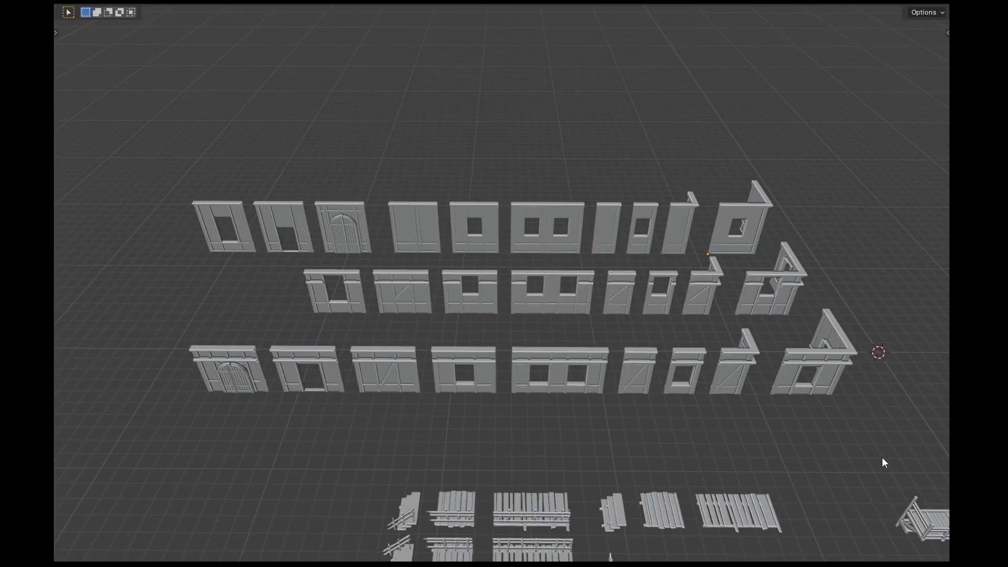
- Examine the rows of modular wall pieces with their door, window and corner variants
{"action": "scroll", "coordinate": [882, 463], "scroll_direction": "down", "scroll_amount": 4}
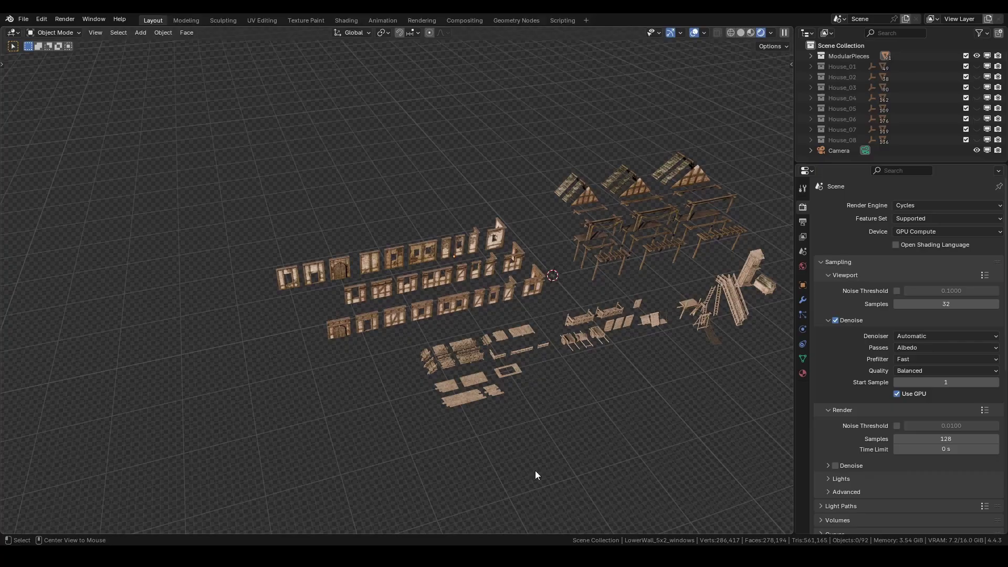
{"action": "scroll", "coordinate": [467, 433], "scroll_direction": "up", "scroll_amount": 2}
{"action": "middle_click_drag", "start_coordinate": [370, 344], "coordinate": [386, 324], "text": "shift"}
{"action": "scroll", "coordinate": [415, 340], "scroll_direction": "up", "scroll_amount": 3}
{"action": "scroll", "coordinate": [319, 244], "scroll_direction": "up", "scroll_amount": 3}
{"action": "middle_click_drag", "start_coordinate": [320, 245], "coordinate": [455, 314], "text": "shift"}
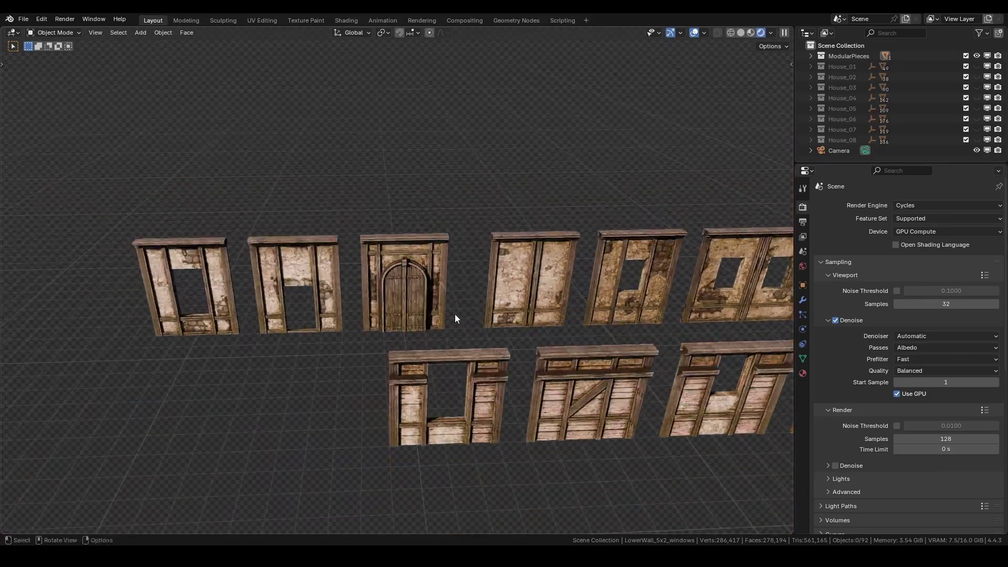
{"action": "middle_click_drag", "start_coordinate": [696, 319], "coordinate": [393, 314], "text": "shift"}
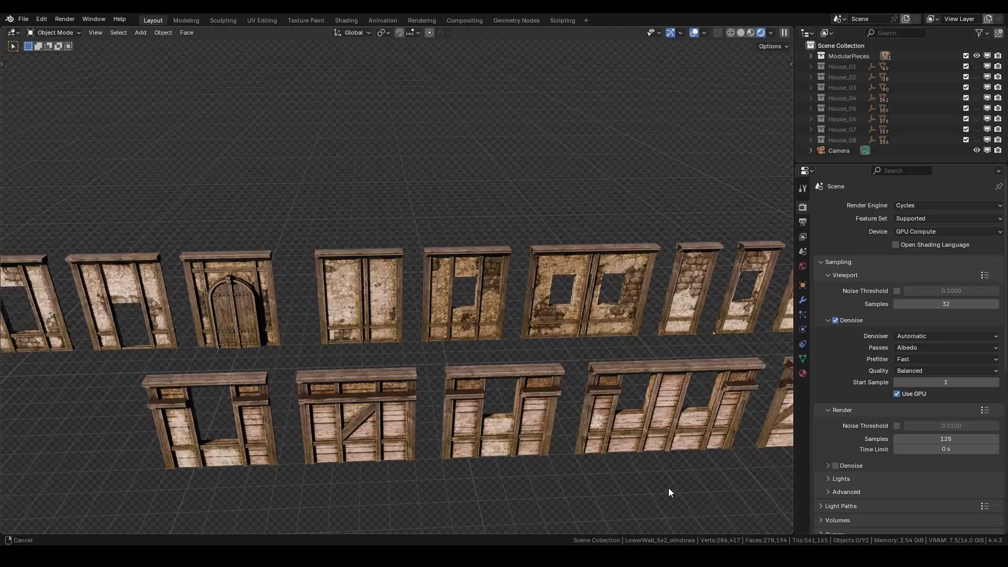
{"action": "middle_click_drag", "start_coordinate": [669, 487], "coordinate": [522, 407]}
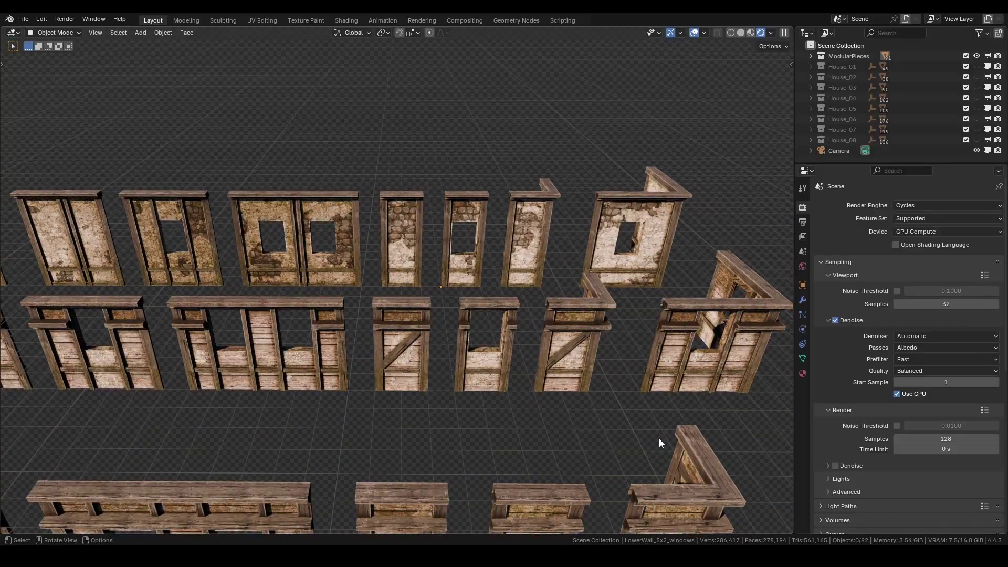
{"action": "middle_click_drag", "start_coordinate": [659, 443], "coordinate": [584, 318]}
- Examine the roof segments, triangular gable pieces and timber support frames from several sides
{"action": "middle_click_drag", "start_coordinate": [608, 273], "coordinate": [493, 237], "text": "shift"}
{"action": "scroll", "coordinate": [597, 238], "scroll_direction": "up", "scroll_amount": 3}
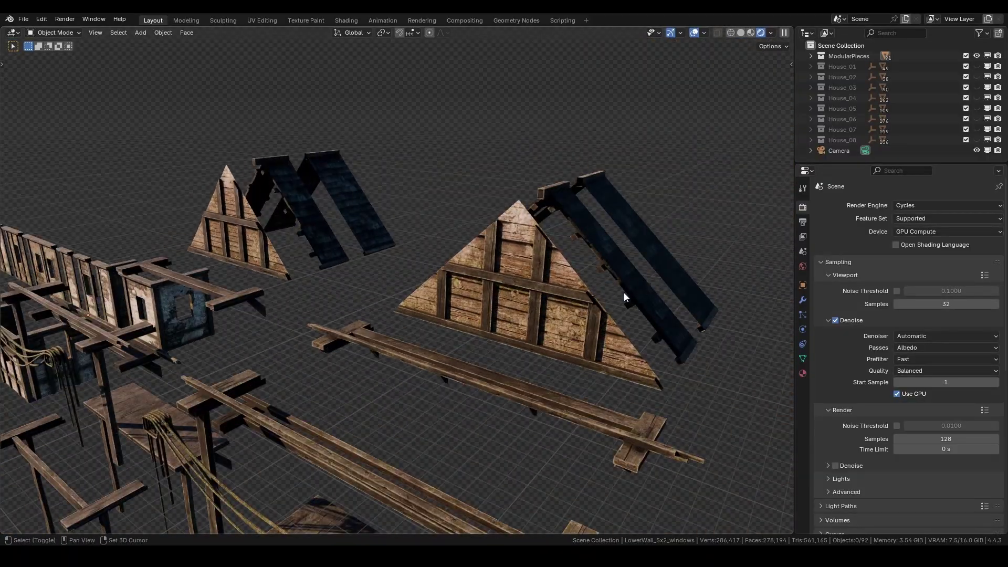
{"action": "middle_click_drag", "start_coordinate": [623, 293], "coordinate": [429, 334]}
{"action": "scroll", "coordinate": [533, 344], "scroll_direction": "down", "scroll_amount": 2}
{"action": "scroll", "coordinate": [487, 355], "scroll_direction": "down", "scroll_amount": 2}
{"action": "scroll", "coordinate": [490, 292], "scroll_direction": "up", "scroll_amount": 4}
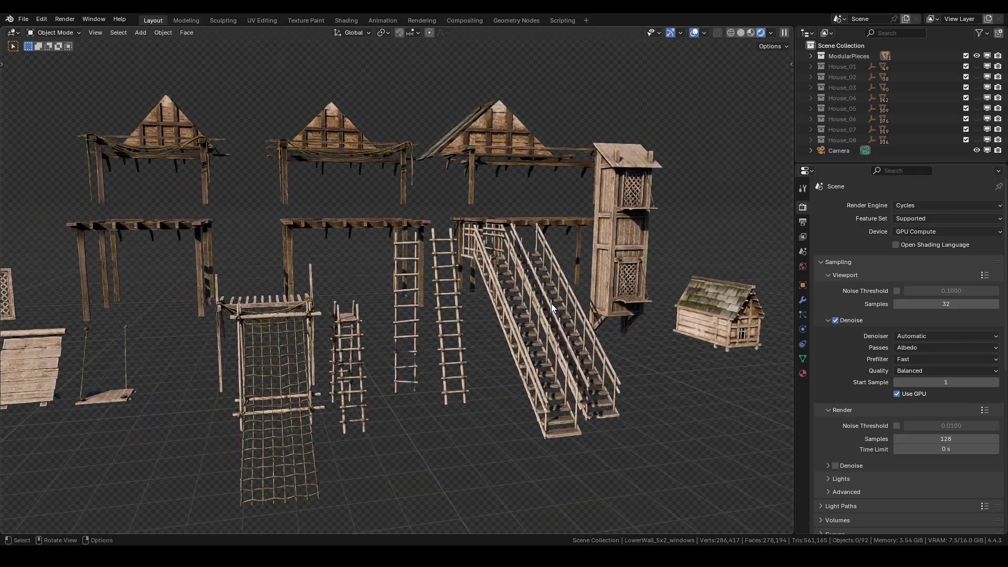
- Examine the remaining kit props: stairs, ladders, carts, doors, fences, decks and plank floors
{"action": "middle_click_drag", "start_coordinate": [462, 477], "coordinate": [584, 435]}
{"action": "scroll", "coordinate": [536, 450], "scroll_direction": "down", "scroll_amount": 2}
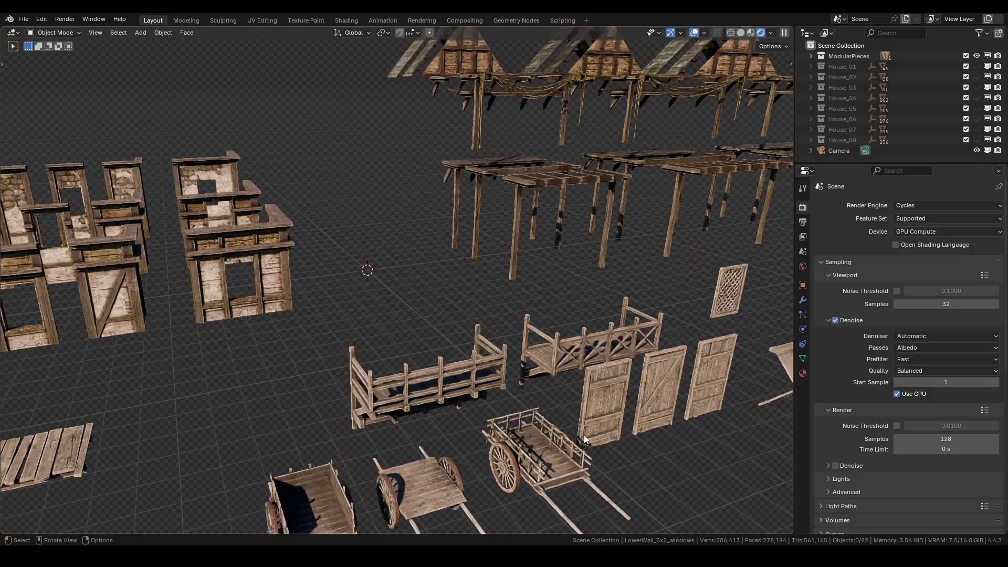
{"action": "scroll", "coordinate": [549, 427], "scroll_direction": "up", "scroll_amount": 3}
{"action": "scroll", "coordinate": [532, 423], "scroll_direction": "down", "scroll_amount": 3}
{"action": "middle_click_drag", "start_coordinate": [319, 390], "coordinate": [537, 388], "text": "shift"}
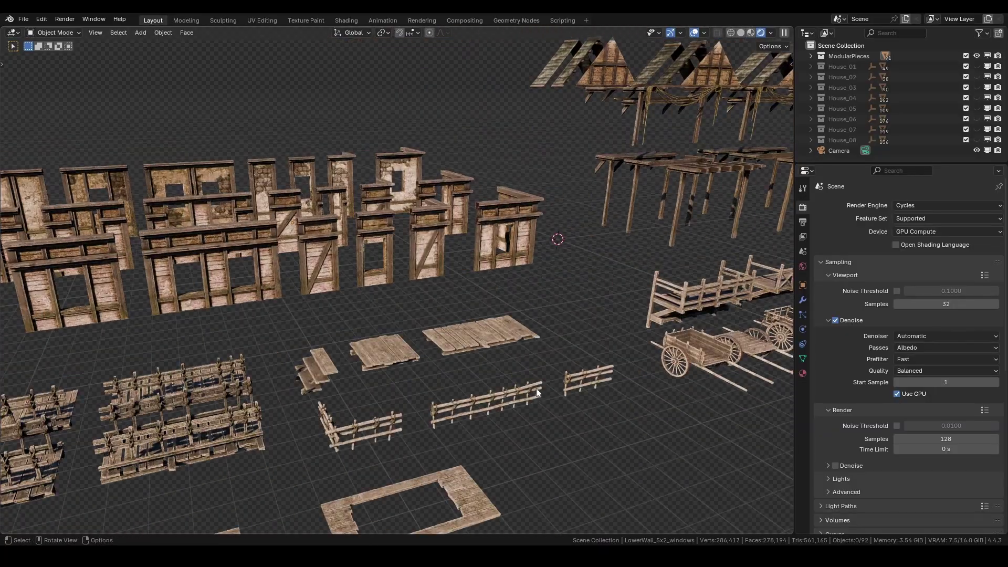
{"action": "middle_click_drag", "start_coordinate": [504, 428], "coordinate": [574, 393], "text": "shift"}
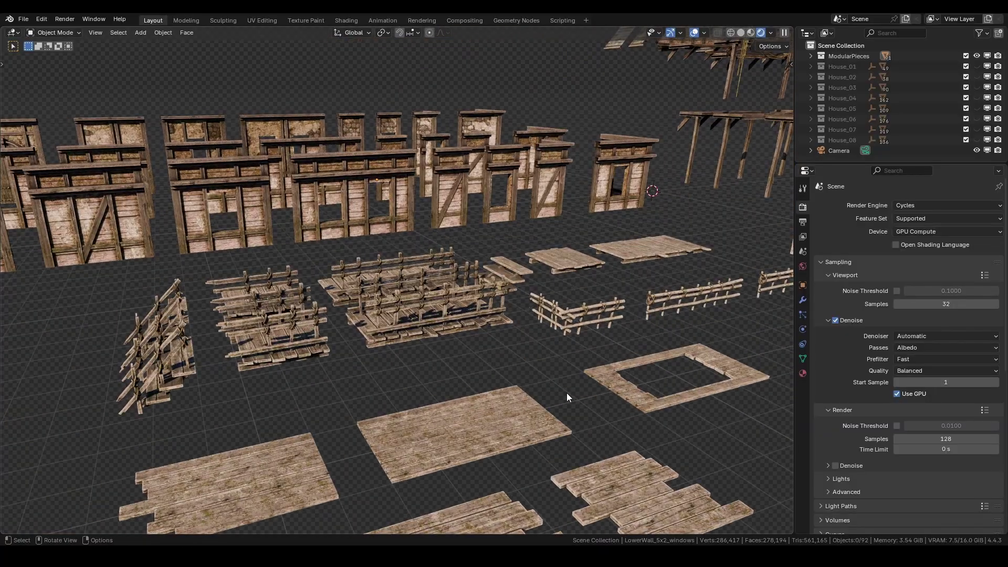
{"action": "scroll", "coordinate": [567, 395], "scroll_direction": "down", "scroll_amount": 3}
{"action": "middle_click_drag", "start_coordinate": [580, 315], "coordinate": [613, 394]}
- Move the shorter shingled roof segment into free space and rotate it 180° around Z
{"action": "key", "text": "g"}
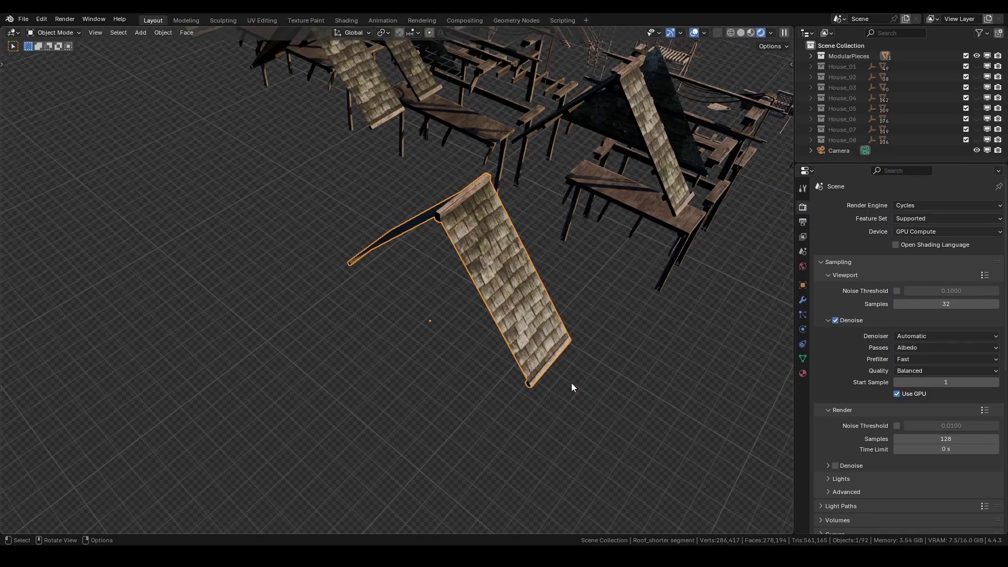
{"action": "key", "text": "r"}
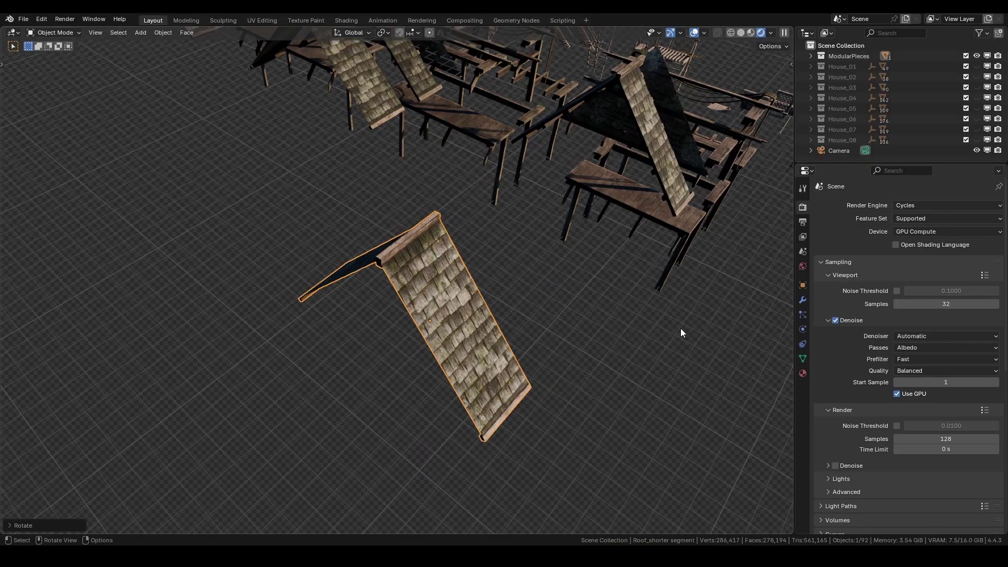
{"action": "middle_click_drag", "start_coordinate": [681, 333], "coordinate": [557, 348]}
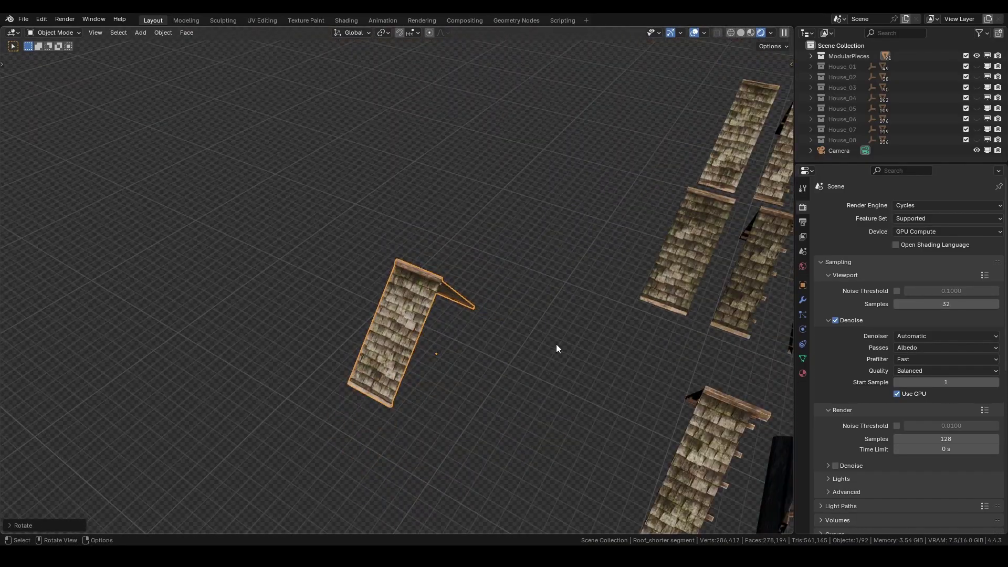
{"action": "type", "text": "rz180"}
{"action": "key", "text": "Return"}
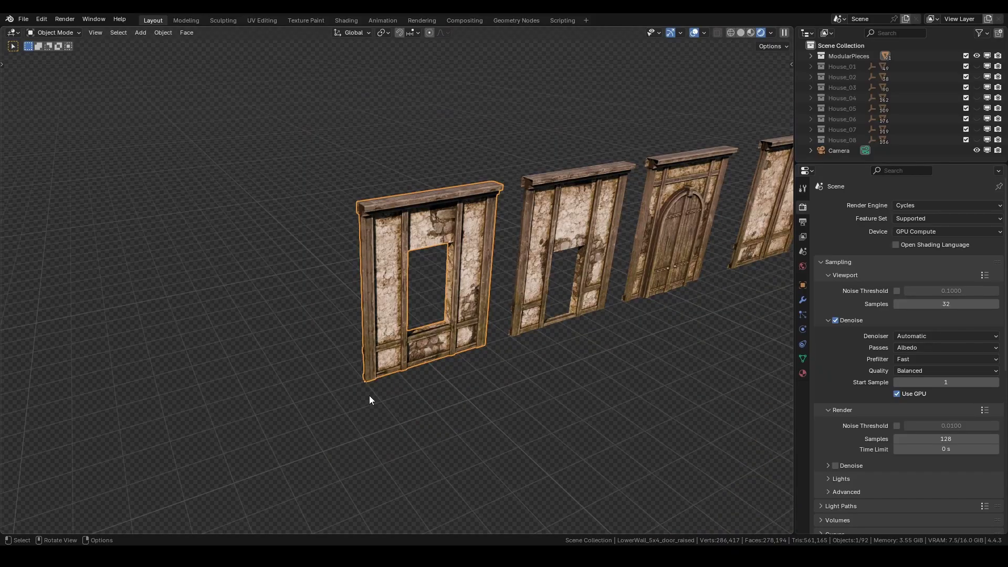
{"action": "key", "text": "r"}
{"action": "key", "text": "z"}
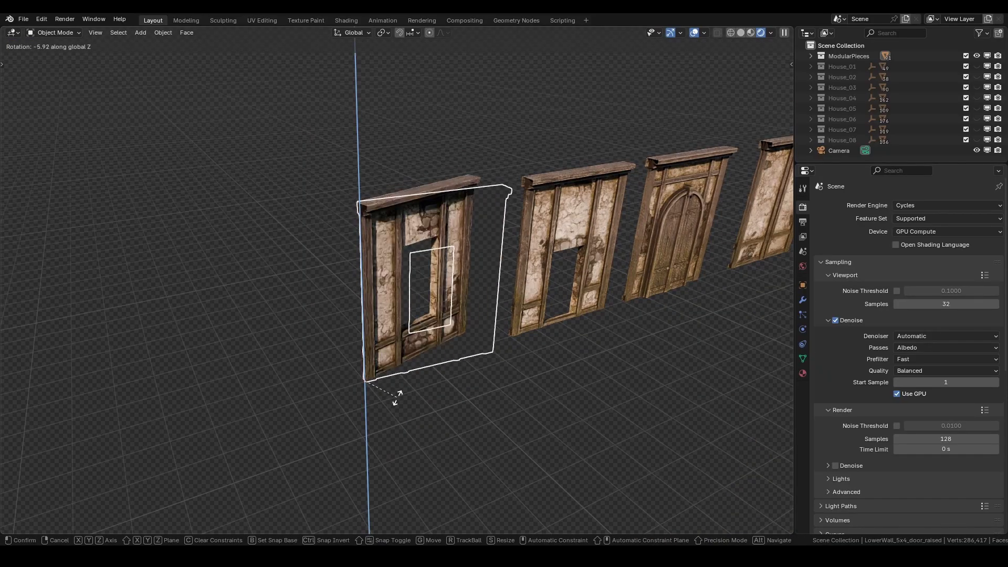
{"action": "key", "text": "Escape"}
- Rotate the raised-door lower wall piece around Z about its corner origin in successive 90° turns
{"action": "type", "text": "rz90"}
{"action": "key", "text": "Return"}
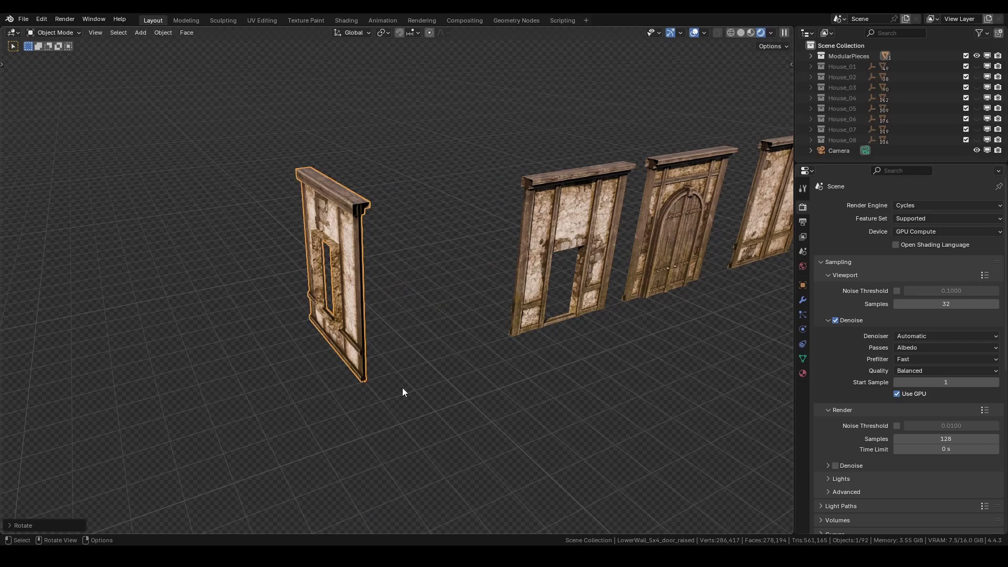
{"action": "type", "text": "rz90"}
{"action": "key", "text": "Return"}
{"action": "type", "text": "rz"}
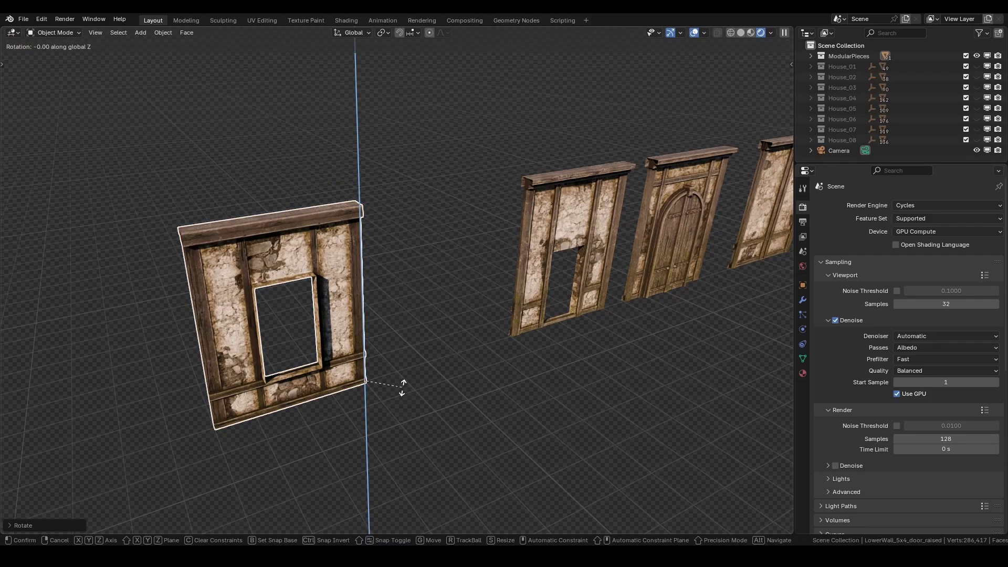
{"action": "type", "text": "90"}
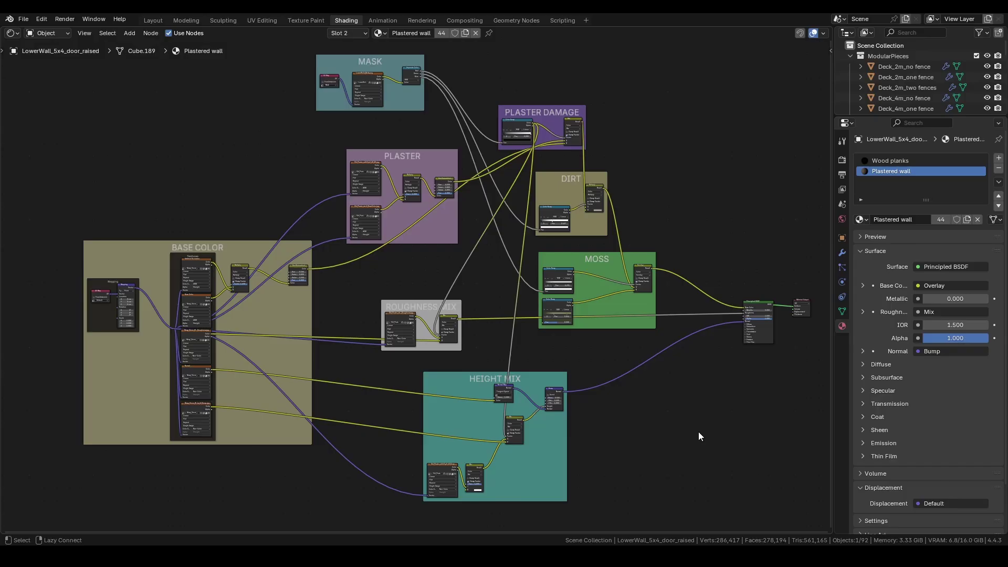
- Examine the Plastered wall material's framed node groups, from base color and plaster to the mask and damage mixes
{"action": "scroll", "coordinate": [359, 470], "scroll_direction": "up", "scroll_amount": 4}
{"action": "middle_click_drag", "start_coordinate": [249, 446], "coordinate": [498, 418]}
{"action": "scroll", "coordinate": [524, 333], "scroll_direction": "up", "scroll_amount": 3}
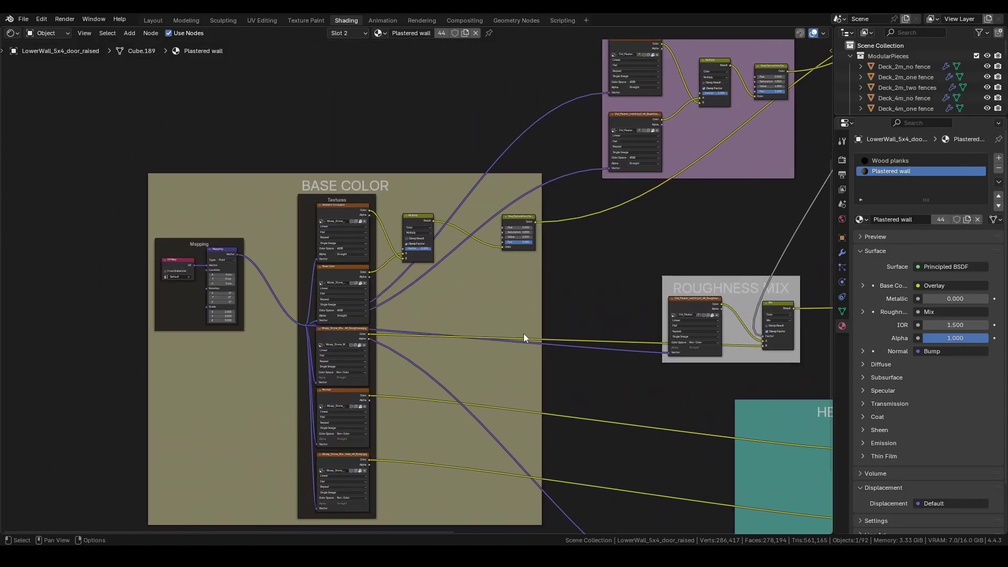
{"action": "middle_click_drag", "start_coordinate": [776, 218], "coordinate": [576, 497]}
{"action": "scroll", "coordinate": [538, 333], "scroll_direction": "up", "scroll_amount": 3}
{"action": "scroll", "coordinate": [532, 354], "scroll_direction": "up", "scroll_amount": 2}
{"action": "middle_click_drag", "start_coordinate": [471, 226], "coordinate": [549, 369]}
{"action": "scroll", "coordinate": [549, 370], "scroll_direction": "up", "scroll_amount": 1}
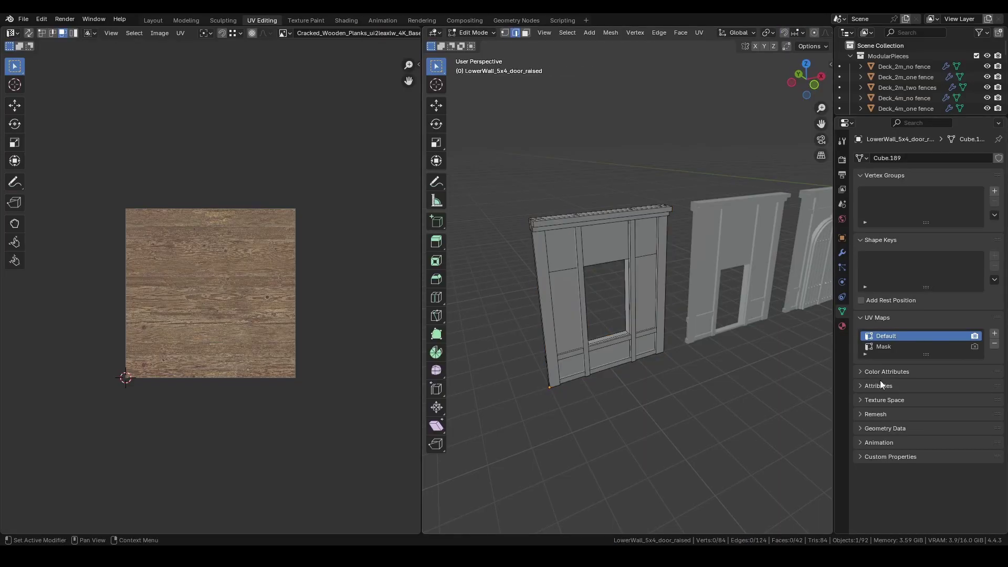
- Select the whole raised-door wall mesh and compare its Mask and Default UV layouts, ending on Default
{"action": "left_click", "coordinate": [887, 347]}
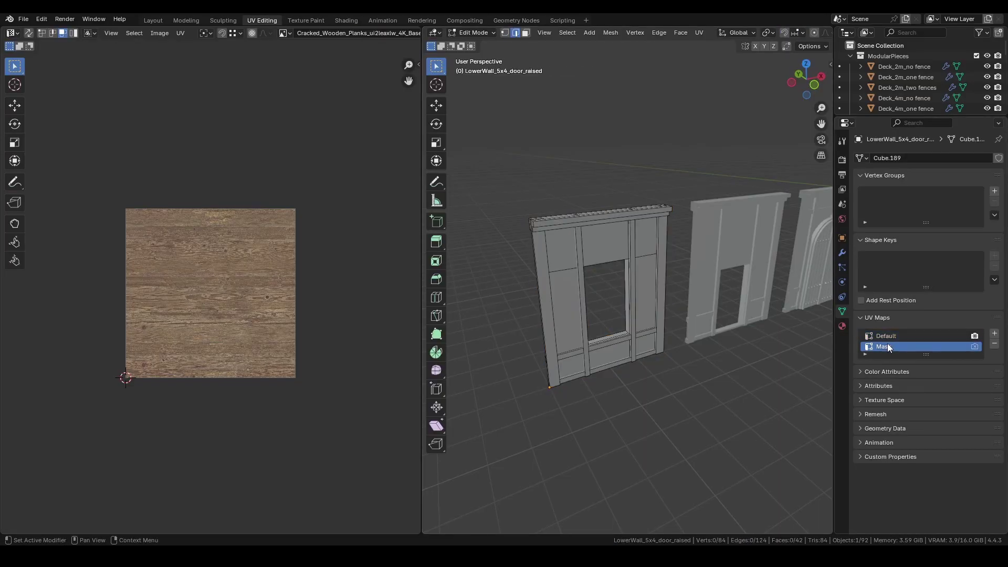
{"action": "key", "text": "a"}
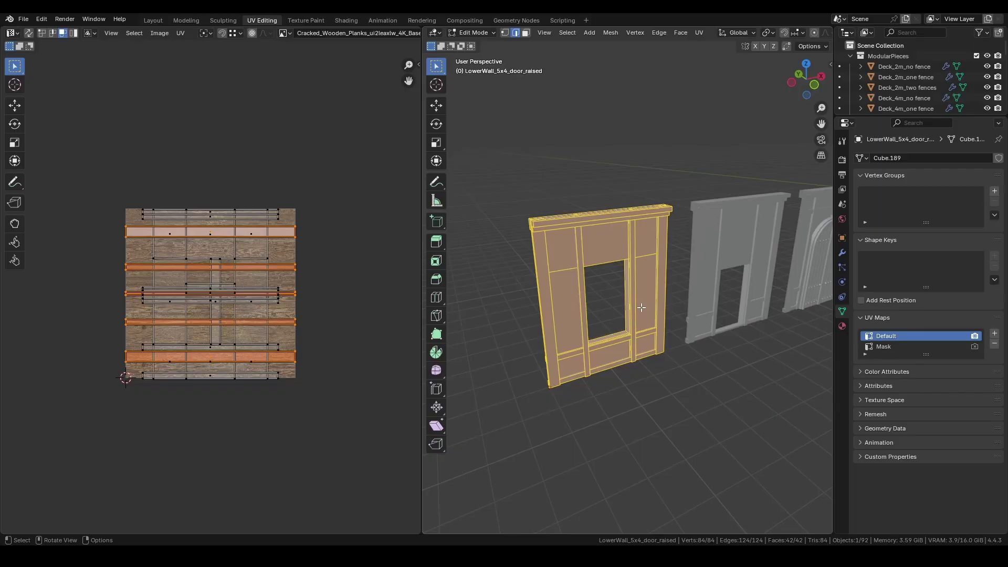
{"action": "left_click", "coordinate": [884, 348]}
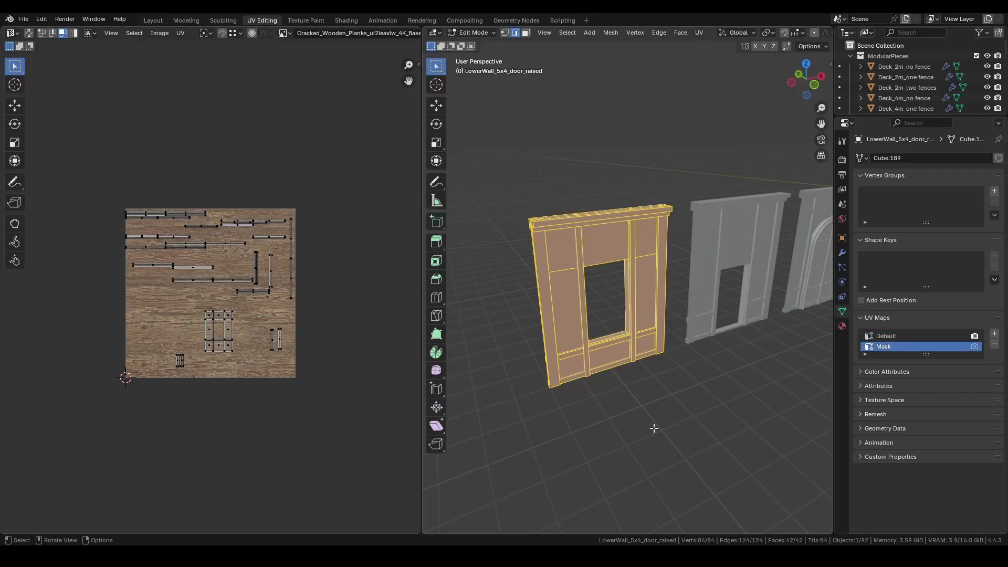
{"action": "key", "text": "ctrl+z"}
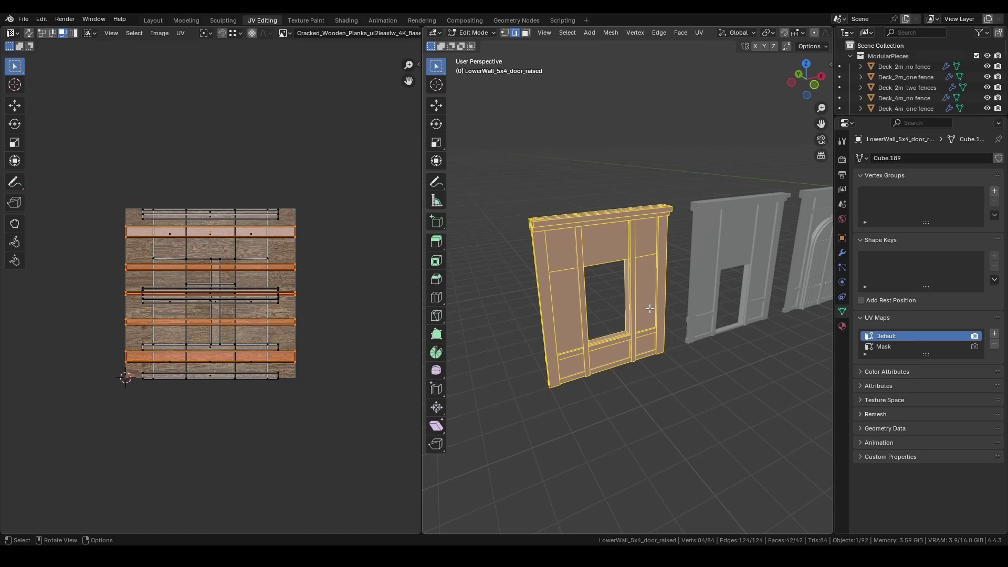
- Apply Cube Projection to the wall's Default UV map and rotate the selected wood UVs by 90°
{"action": "key", "text": "u"}
{"action": "left_click", "coordinate": [609, 379]}
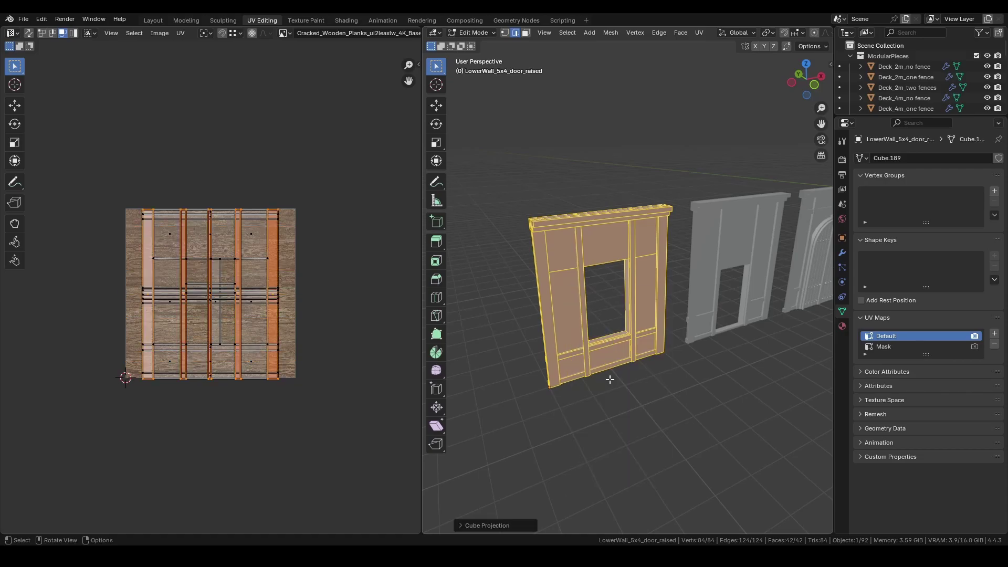
{"action": "type", "text": "r90"}
{"action": "key", "text": "Return"}
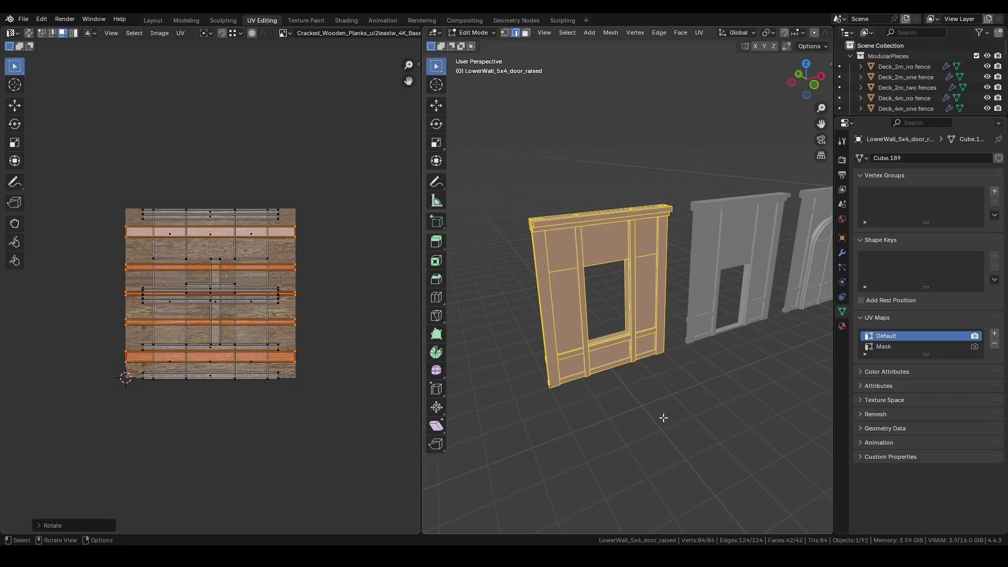
- Activate the wall's Mask UV map and unwrap it with Smart UV Project
{"action": "left_click", "coordinate": [886, 348]}
{"action": "key", "text": "u"}
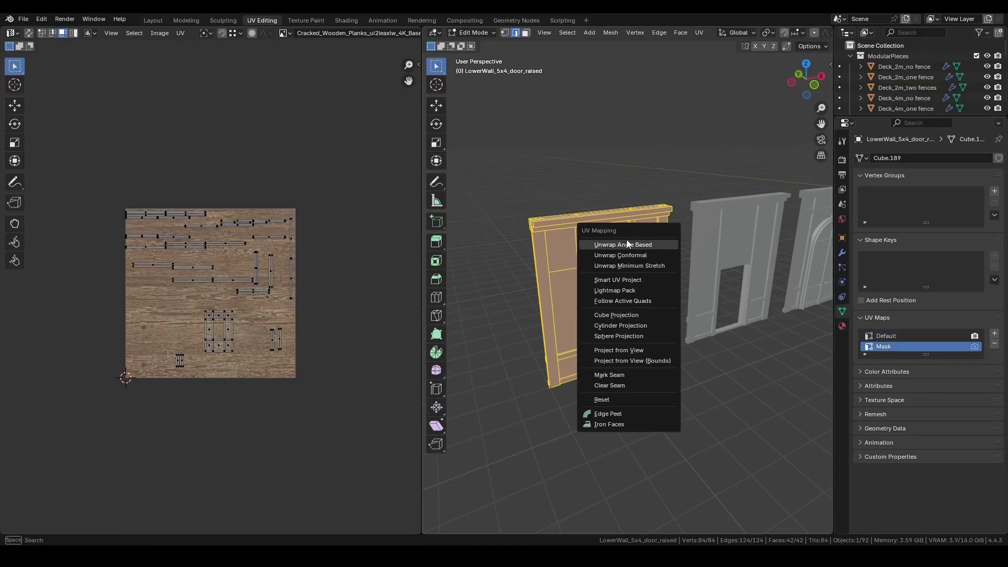
{"action": "left_click", "coordinate": [633, 281]}
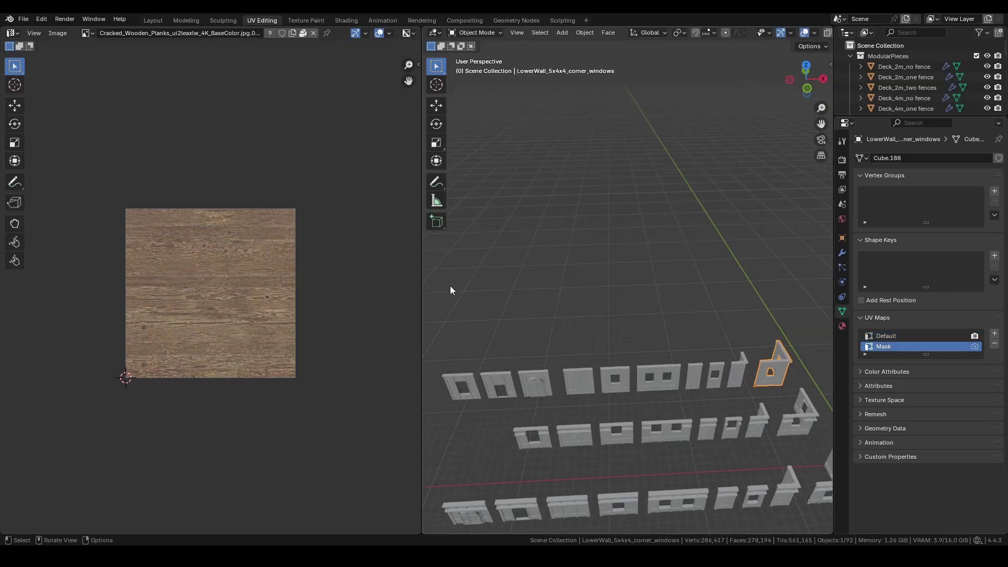
- Edit the back row of lower wall pieces together and select all their geometry and Mask UV islands
{"action": "left_click_drag", "start_coordinate": [450, 288], "coordinate": [774, 386]}
{"action": "key", "text": "Tab"}
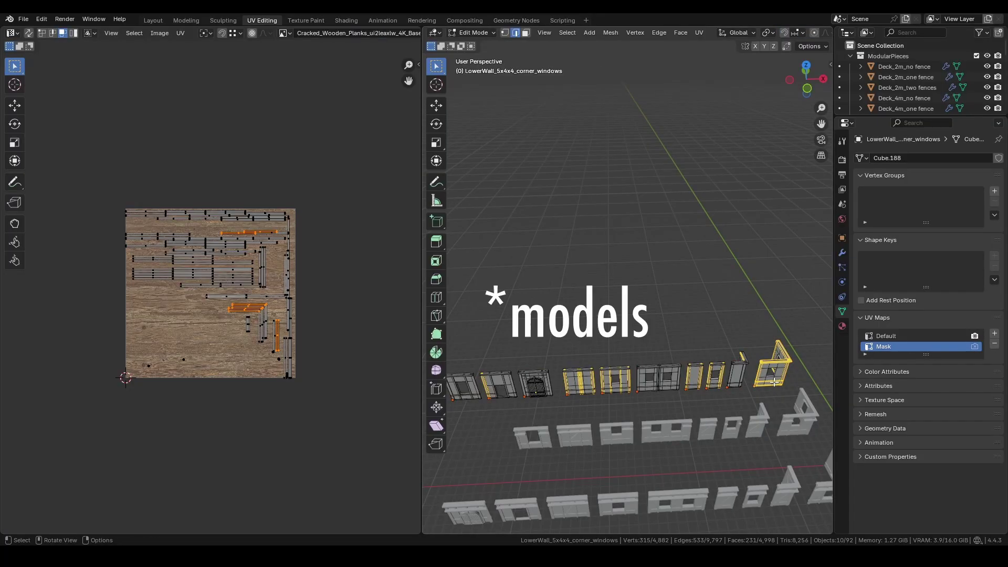
{"action": "key", "text": "a"}
{"action": "scroll", "coordinate": [244, 303], "scroll_direction": "up", "scroll_amount": 4}
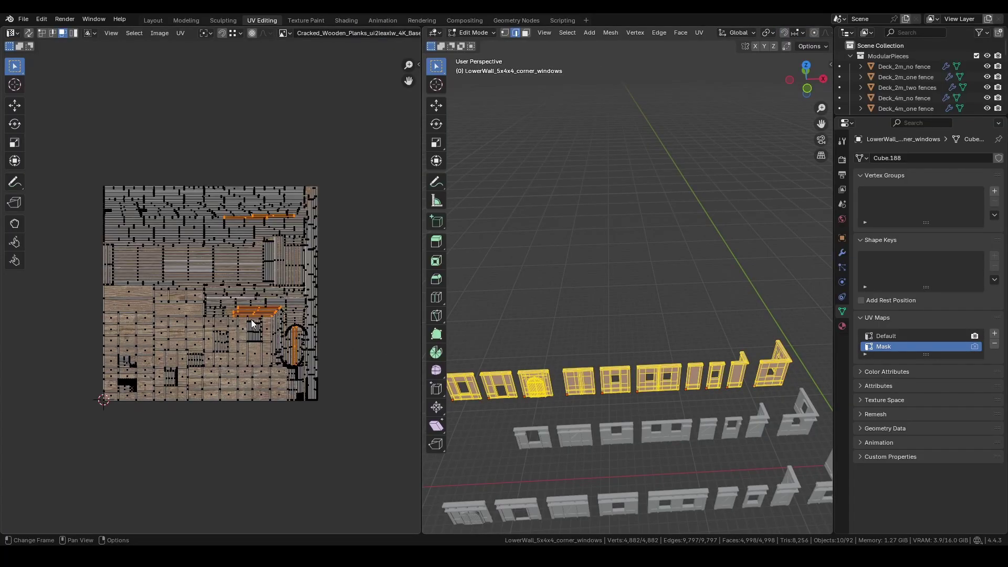
{"action": "key", "text": "a"}
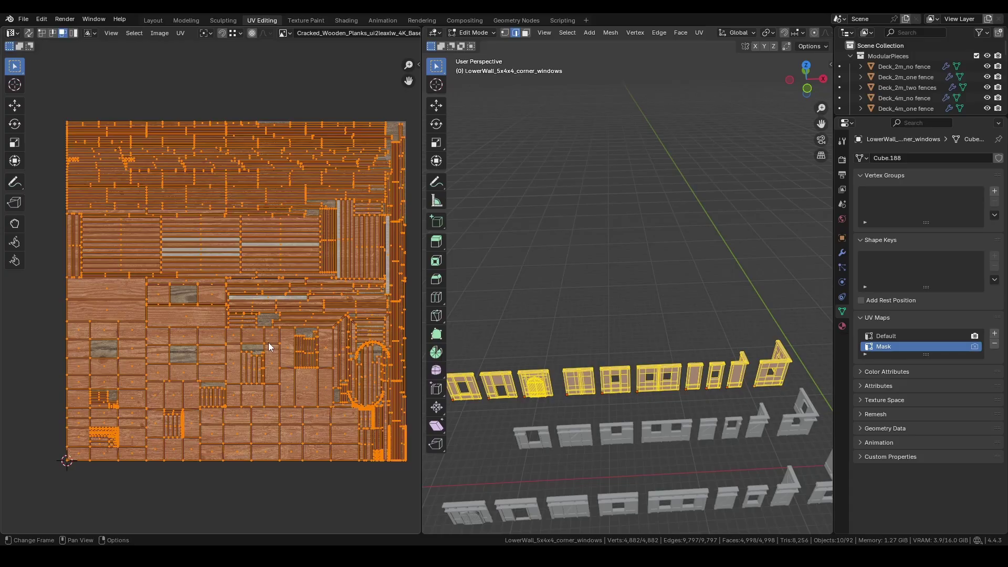
{"action": "scroll", "coordinate": [269, 342], "scroll_direction": "down", "scroll_amount": 1}
{"action": "key", "text": "n"}
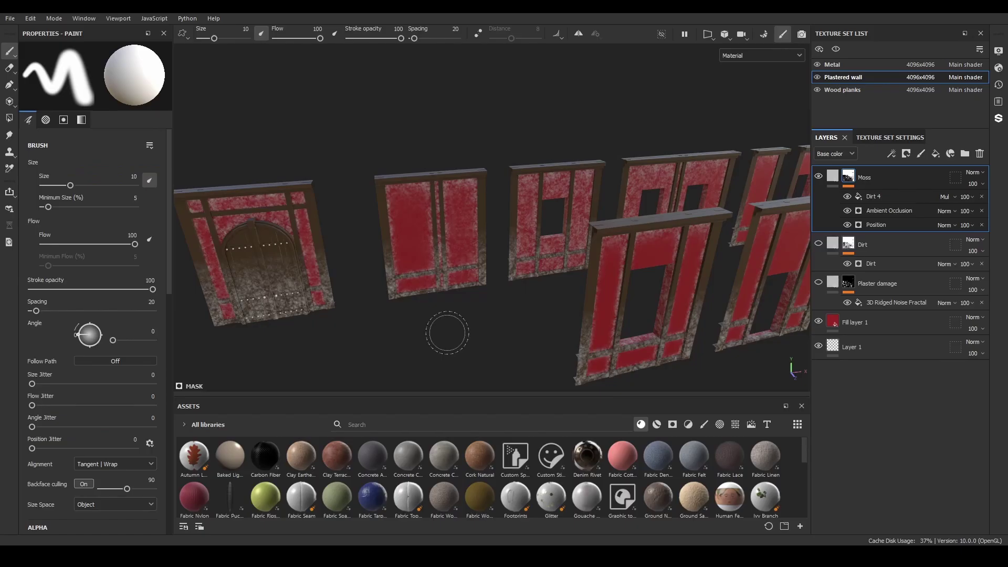
- In Substance 3D Painter, hide the Moss layer and show the Dirt layer on the Plastered wall texture set
{"action": "mouse_move", "coordinate": [446, 331]}
{"action": "left_mouse_down", "text": "alt"}
{"action": "mouse_move", "coordinate": [544, 294]}
{"action": "mouse_move", "coordinate": [522, 285]}
{"action": "mouse_move", "coordinate": [544, 275]}
{"action": "mouse_move", "coordinate": [452, 280]}
{"action": "left_mouse_up", "text": "alt"}
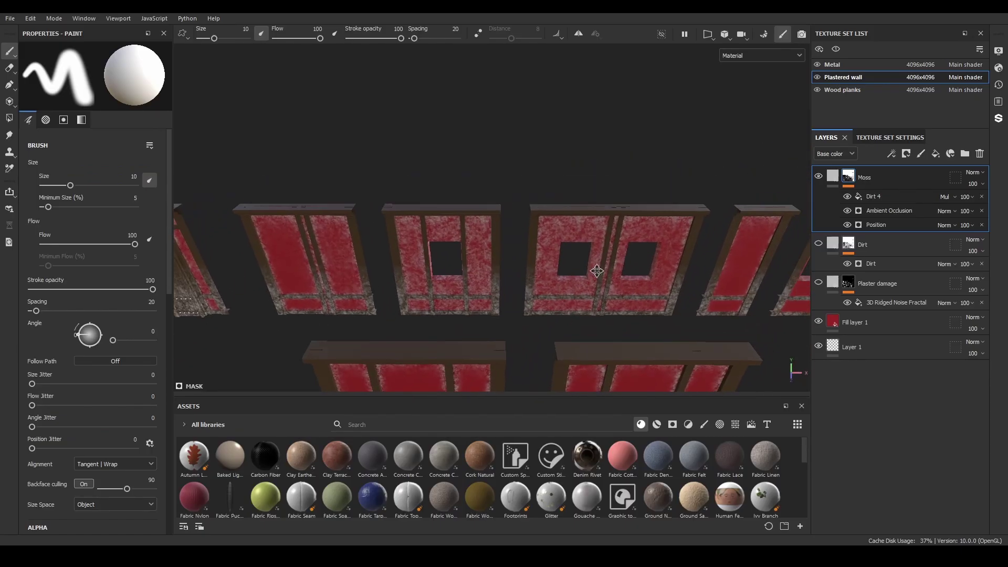
{"action": "left_click", "coordinate": [818, 177]}
{"action": "left_click", "coordinate": [819, 243]}
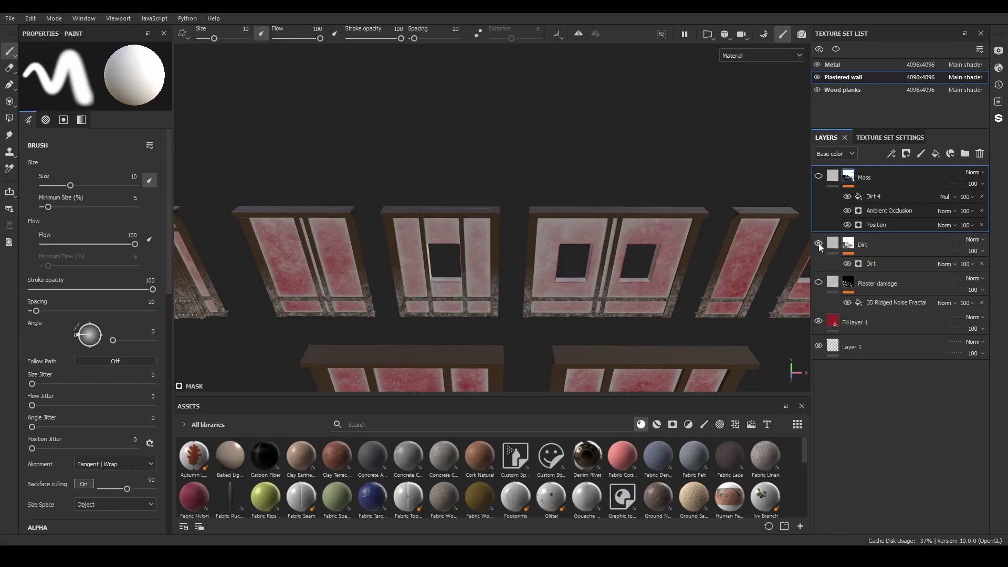
- Toggle the Plaster damage layer's visibility and open the options of the Moss layer's mask
{"action": "left_click", "coordinate": [819, 284]}
{"action": "right_click", "coordinate": [847, 177]}
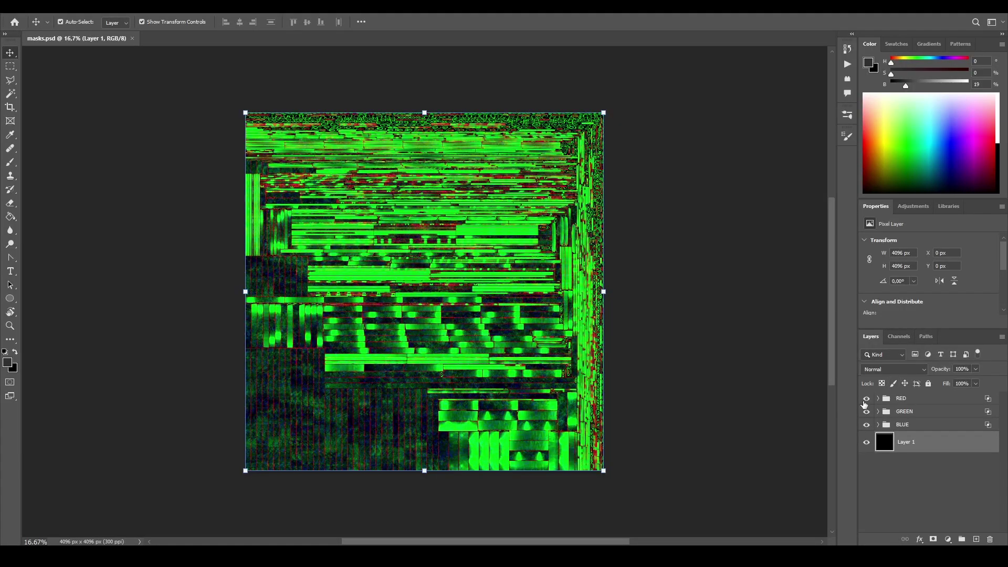
- In Photoshop, check the GREEN and RED groups of masks.psd by toggling their visibility, and expand both groups
{"action": "left_click", "coordinate": [866, 411]}
{"action": "left_click", "coordinate": [867, 411]}
{"action": "left_click", "coordinate": [866, 398]}
{"action": "left_click", "coordinate": [877, 411]}
{"action": "left_click", "coordinate": [878, 397]}
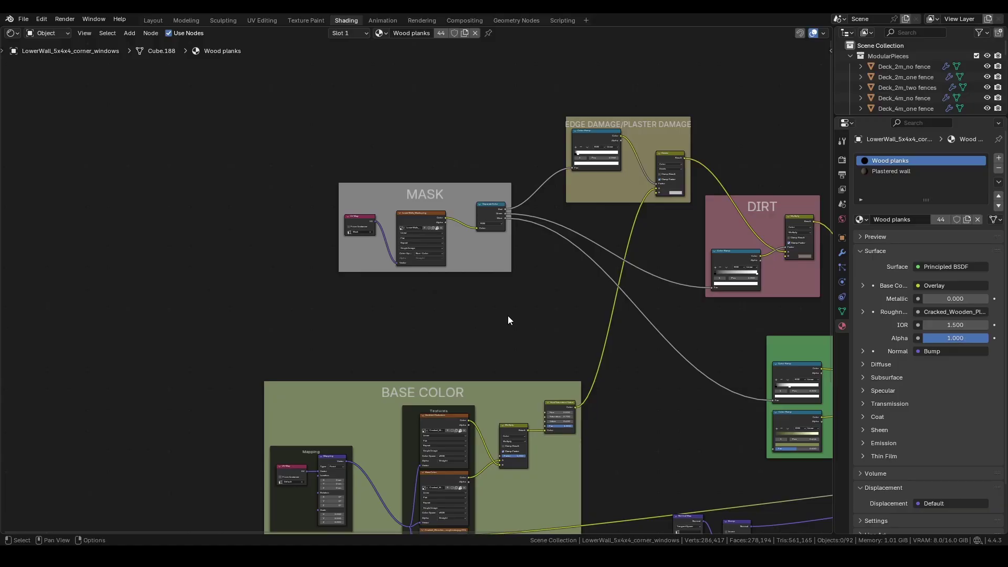
{"action": "scroll", "coordinate": [508, 316], "scroll_direction": "up", "scroll_amount": 3}
{"action": "middle_click_drag", "start_coordinate": [602, 197], "coordinate": [382, 297]}
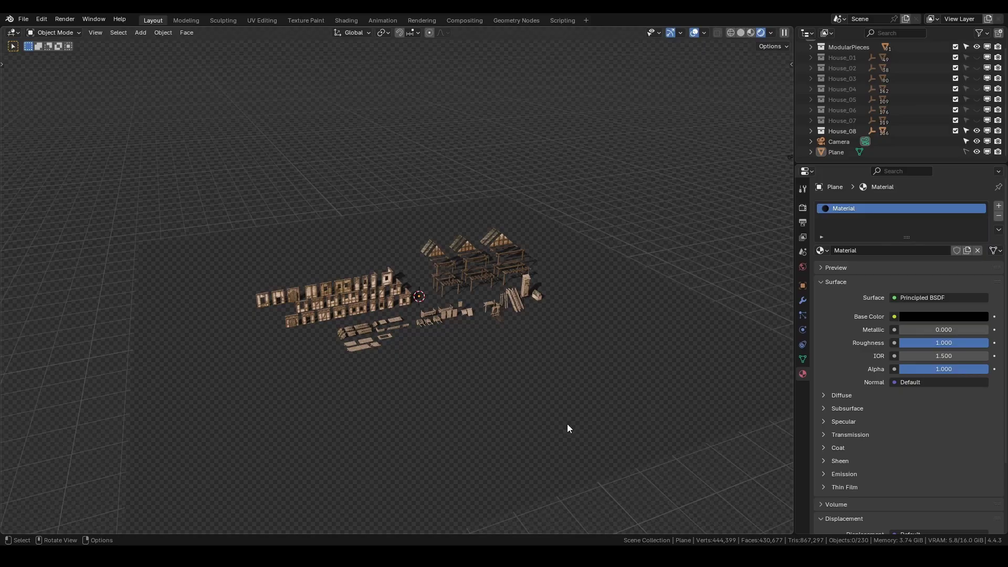
- In Blender's Layout workspace, select all modular pieces and move them horizontally to the back of the ground, clearing space in front
{"action": "scroll", "coordinate": [568, 428], "scroll_direction": "up", "scroll_amount": 5}
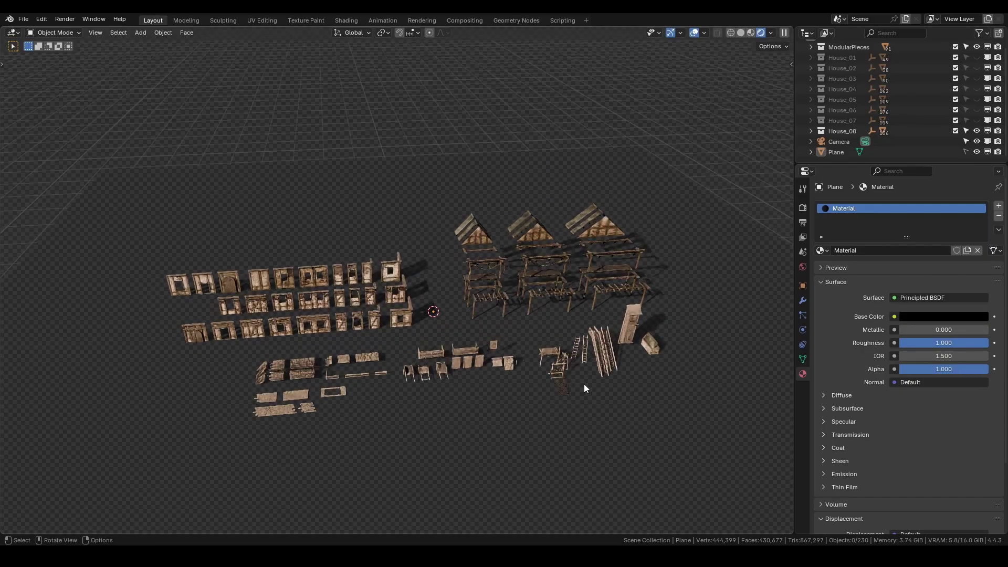
{"action": "middle_click_drag", "start_coordinate": [584, 383], "coordinate": [625, 396]}
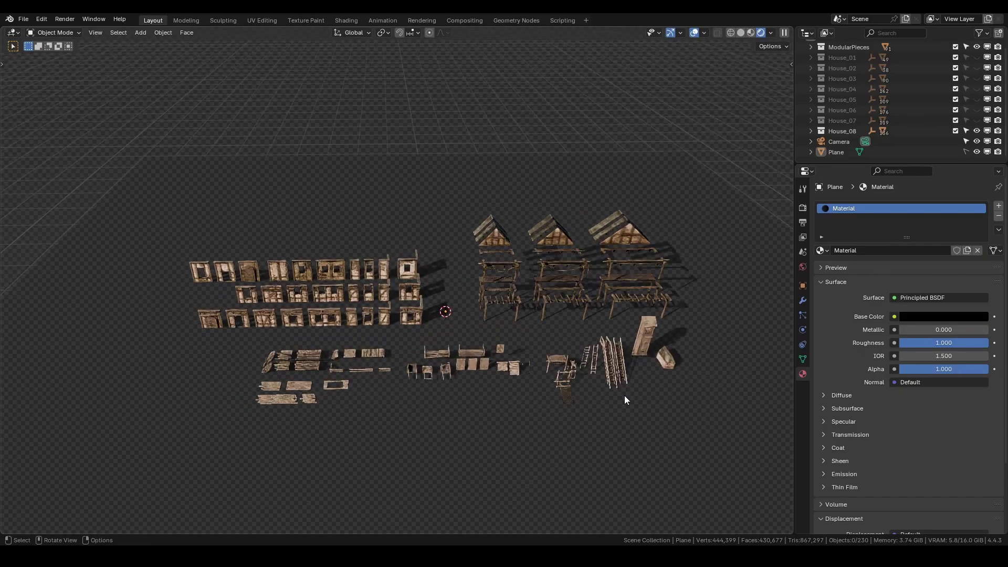
{"action": "left_click_drag", "start_coordinate": [193, 216], "coordinate": [704, 423]}
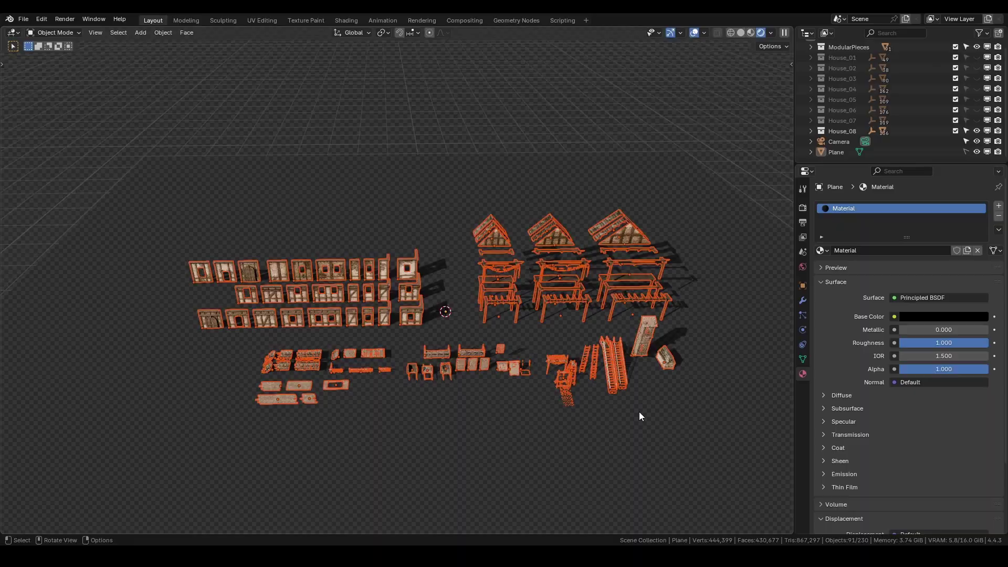
{"action": "key", "text": "g"}
{"action": "key", "text": "shift+z"}
{"action": "left_click", "coordinate": [603, 295]}
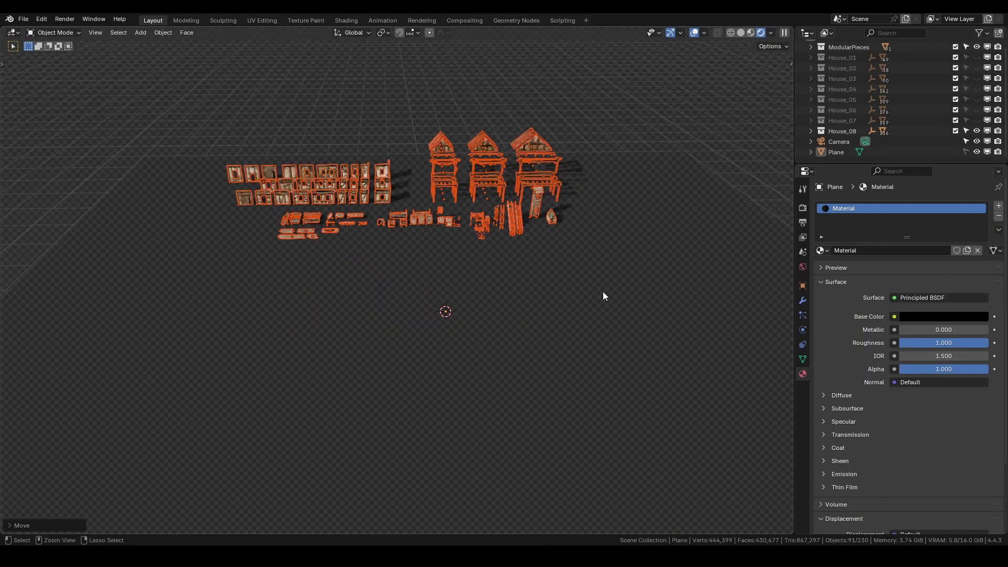
{"action": "left_click", "coordinate": [590, 109]}
- Check the snapping settings and move the back row of lower wall pieces horizontally in front of the other modular pieces
{"action": "left_click", "coordinate": [415, 32]}
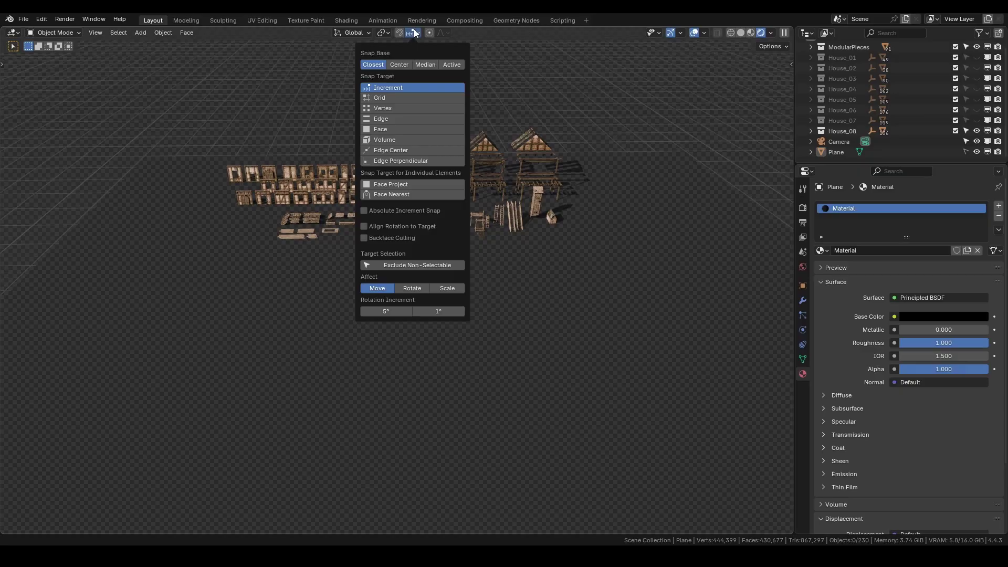
{"action": "left_click", "coordinate": [414, 32]}
{"action": "mouse_move", "coordinate": [487, 291]}
{"action": "middle_mouse_down"}
{"action": "mouse_move", "coordinate": [492, 305]}
{"action": "mouse_move", "coordinate": [481, 275]}
{"action": "middle_mouse_up"}
{"action": "left_click_drag", "start_coordinate": [283, 140], "coordinate": [506, 213]}
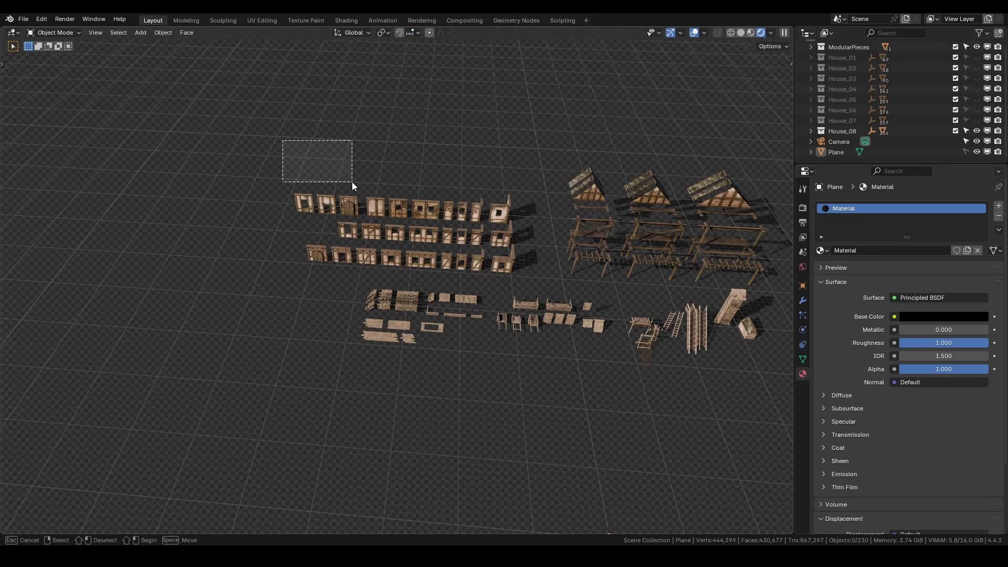
{"action": "scroll", "coordinate": [568, 367], "scroll_direction": "down", "scroll_amount": 3}
{"action": "key", "text": "g"}
{"action": "key", "text": "shift+z"}
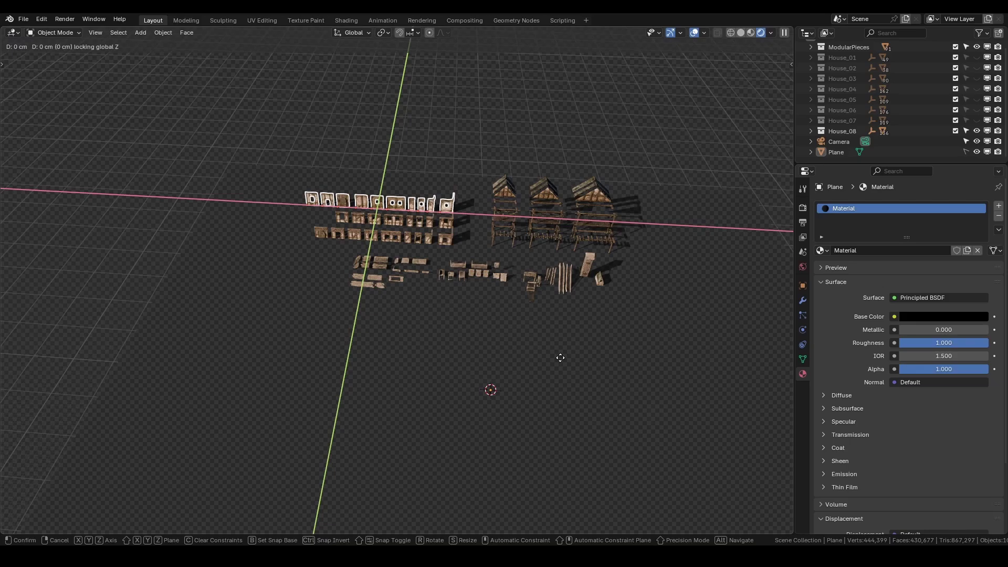
{"action": "left_click", "coordinate": [670, 499]}
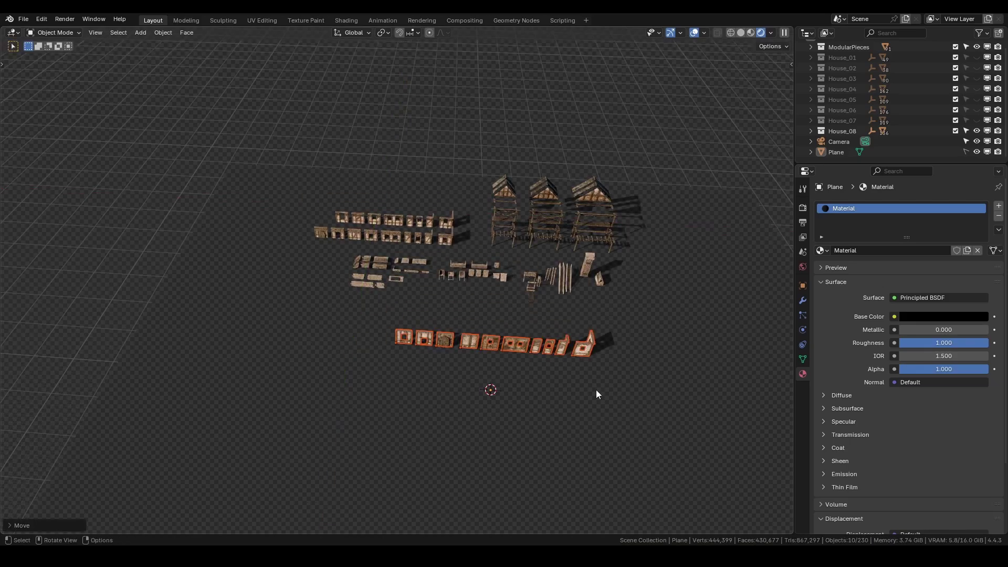
{"action": "middle_click_drag", "start_coordinate": [599, 394], "coordinate": [614, 326]}
{"action": "left_click", "coordinate": [670, 114]}
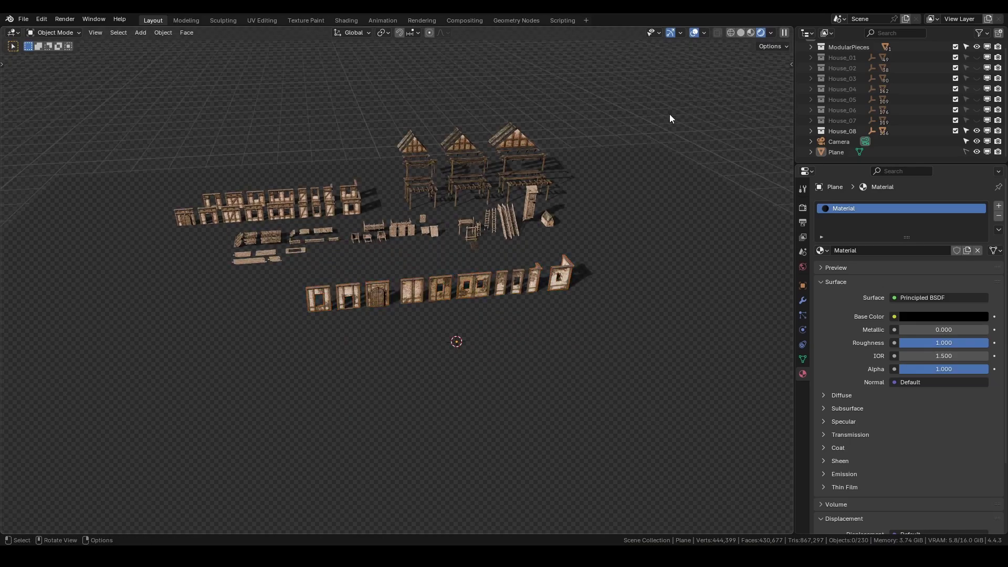
- Move the LowerWall_5x4_door_raised piece horizontally out of the row to the 3D cursor
{"action": "scroll", "coordinate": [629, 330], "scroll_direction": "up", "scroll_amount": 1}
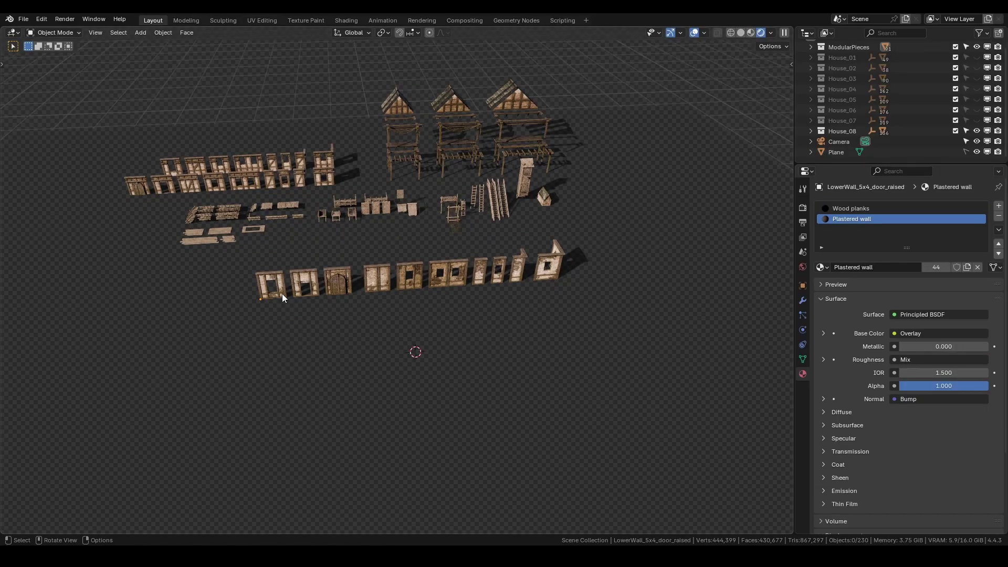
{"action": "left_click", "coordinate": [282, 278]}
{"action": "key", "text": "g"}
{"action": "key", "text": "shift+z"}
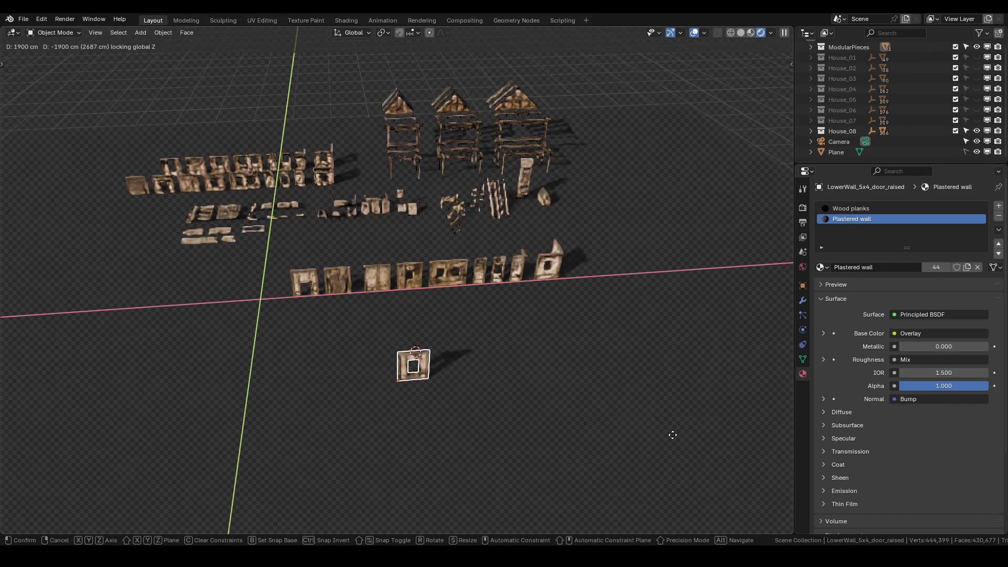
{"action": "left_click", "coordinate": [617, 431]}
{"action": "middle_click_drag", "start_coordinate": [617, 431], "coordinate": [515, 432]}
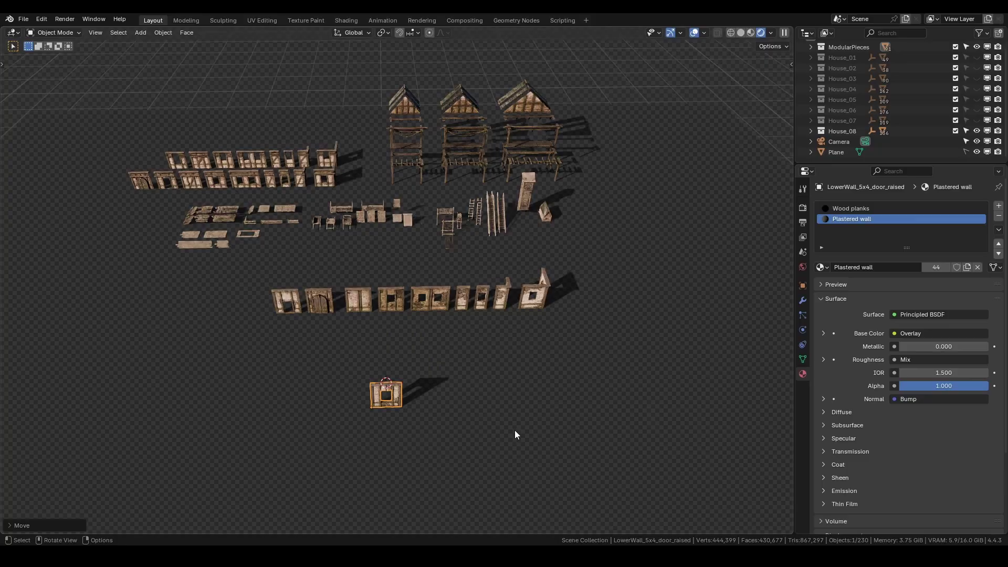
- Add a Plain Axes empty at the 3D cursor, scale it up about 27 times and apply its transform
{"action": "left_click", "coordinate": [512, 430]}
{"action": "key", "text": "shift+a"}
{"action": "mouse_move", "coordinate": [458, 432]}
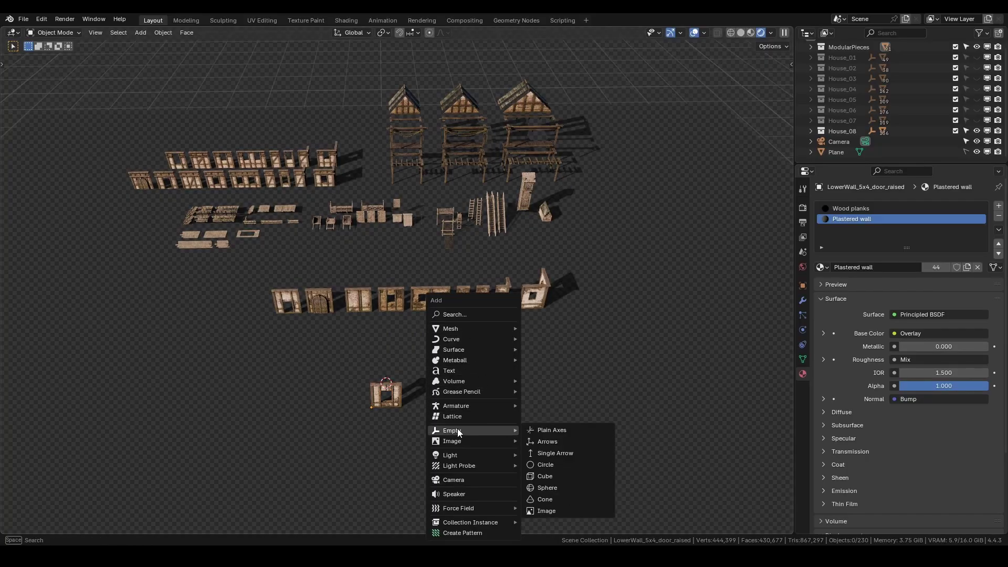
{"action": "left_click", "coordinate": [547, 427]}
{"action": "key", "text": "s"}
{"action": "key", "text": "z"}
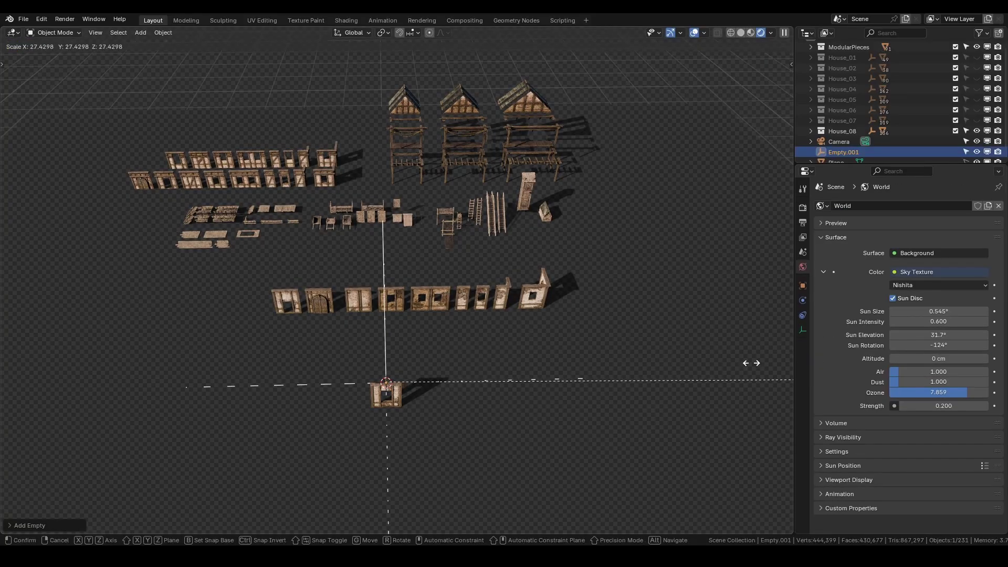
{"action": "left_click", "coordinate": [754, 362]}
{"action": "key", "text": "ctrl+a"}
{"action": "left_click", "coordinate": [500, 418]}
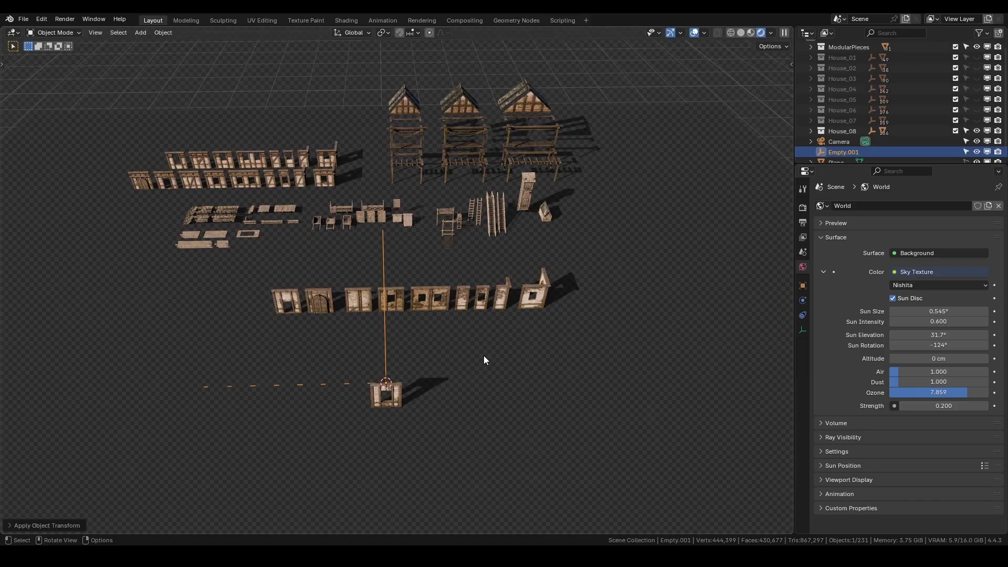
- Move the LowerWall_5x2x2_corner piece horizontally in line with the separated door wall, leaving a gap between them
{"action": "left_click", "coordinate": [503, 299]}
{"action": "key", "text": "g"}
{"action": "key", "text": "shift+z"}
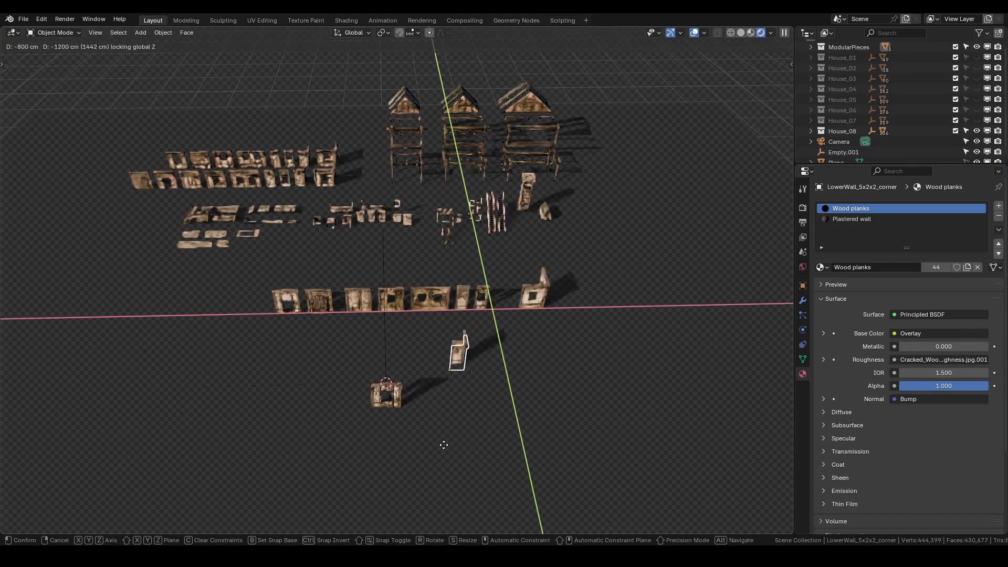
{"action": "left_click", "coordinate": [434, 474]}
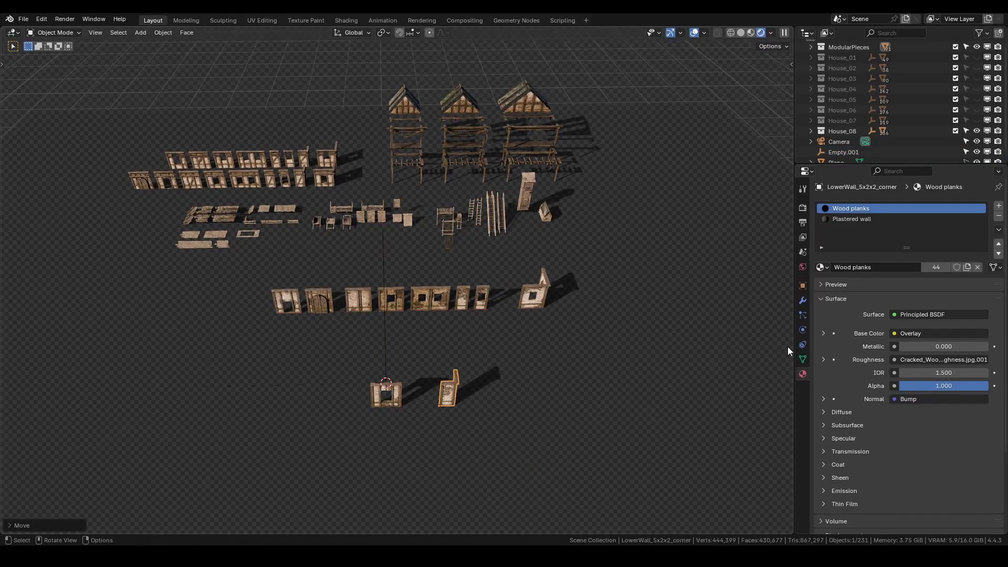
- Add a Mirror modifier to the corner wall on the X and Y axes with Empty.001 as the mirror object
{"action": "left_click", "coordinate": [802, 300]}
{"action": "left_click", "coordinate": [836, 230]}
{"action": "mouse_move", "coordinate": [818, 268]}
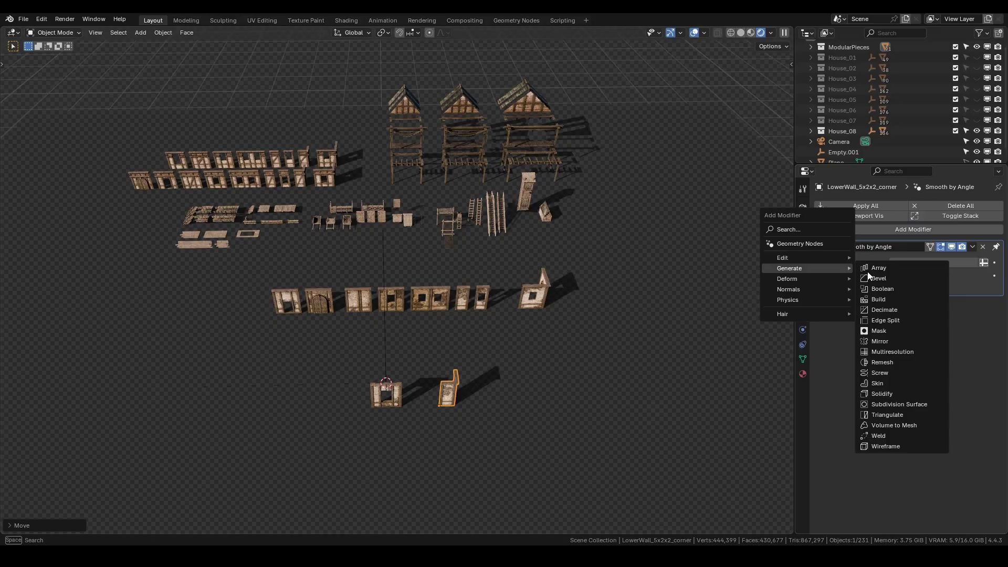
{"action": "left_click", "coordinate": [881, 341]}
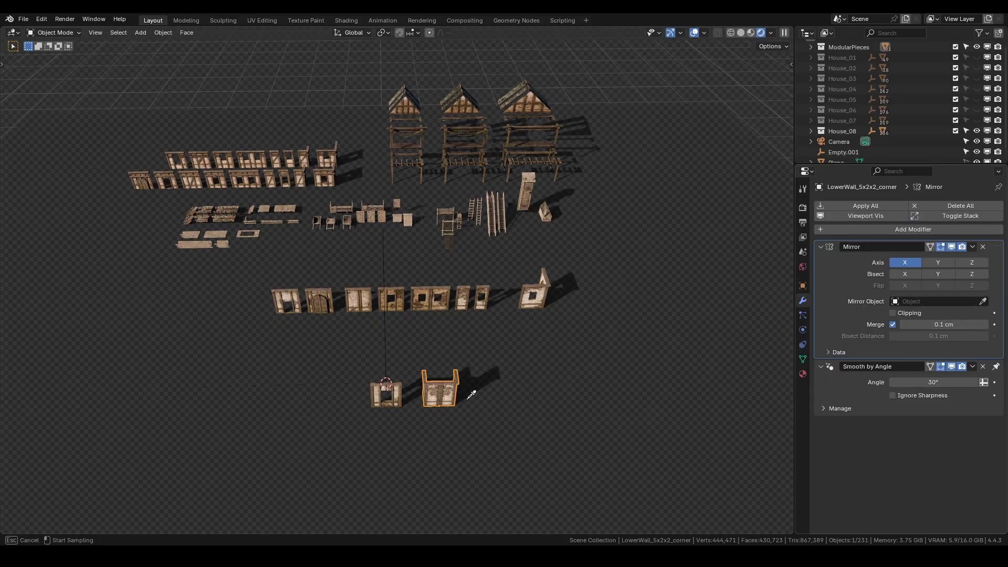
{"action": "left_click", "coordinate": [387, 316]}
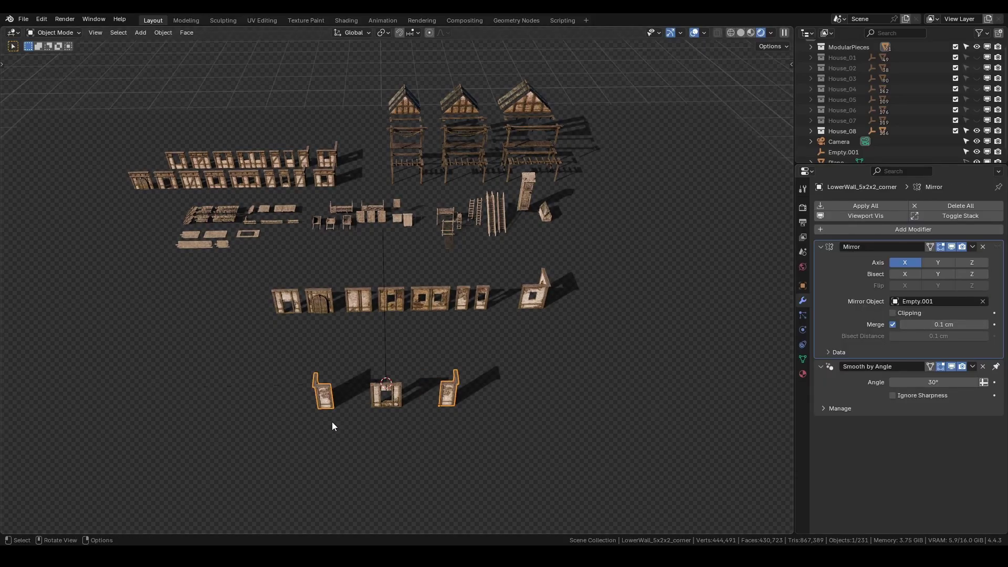
{"action": "left_click", "coordinate": [938, 262]}
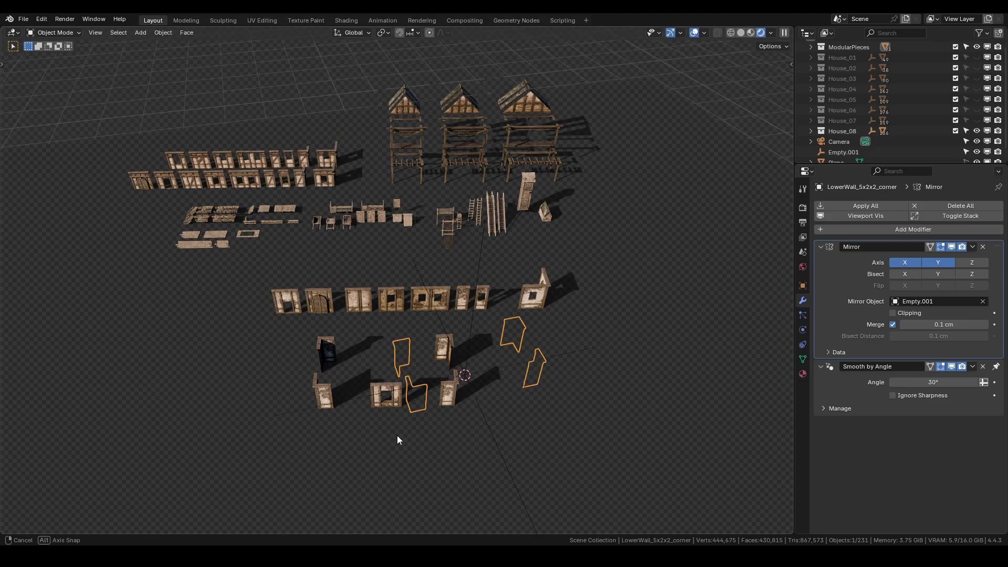
- Move the mirrored corner wall along the X axis closer to the central door wall
{"action": "middle_click_drag", "start_coordinate": [396, 436], "coordinate": [462, 421]}
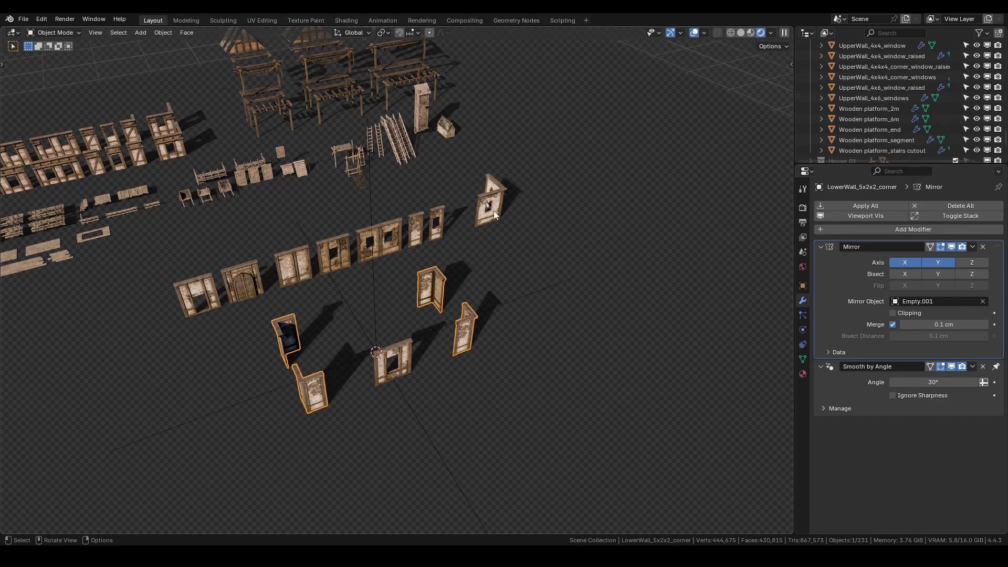
{"action": "key", "text": "g"}
{"action": "key", "text": "x"}
{"action": "left_click", "coordinate": [568, 331]}
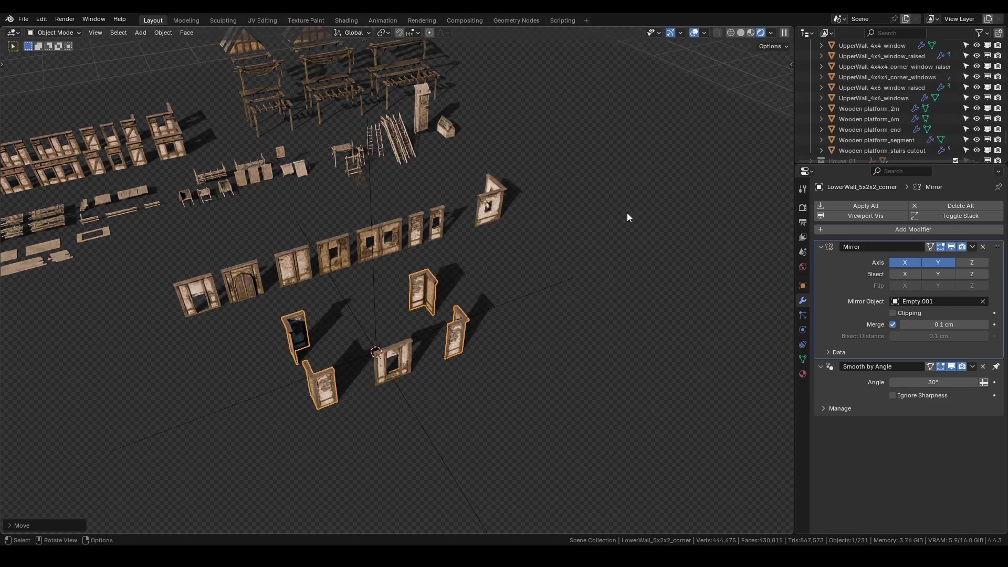
{"action": "left_click", "coordinate": [549, 374]}
- Create a linked duplicate of the single-window lower wall and fit it between the door wall and the front corner
{"action": "middle_click_drag", "start_coordinate": [549, 374], "coordinate": [468, 378]}
{"action": "scroll", "coordinate": [507, 365], "scroll_direction": "up", "scroll_amount": 2}
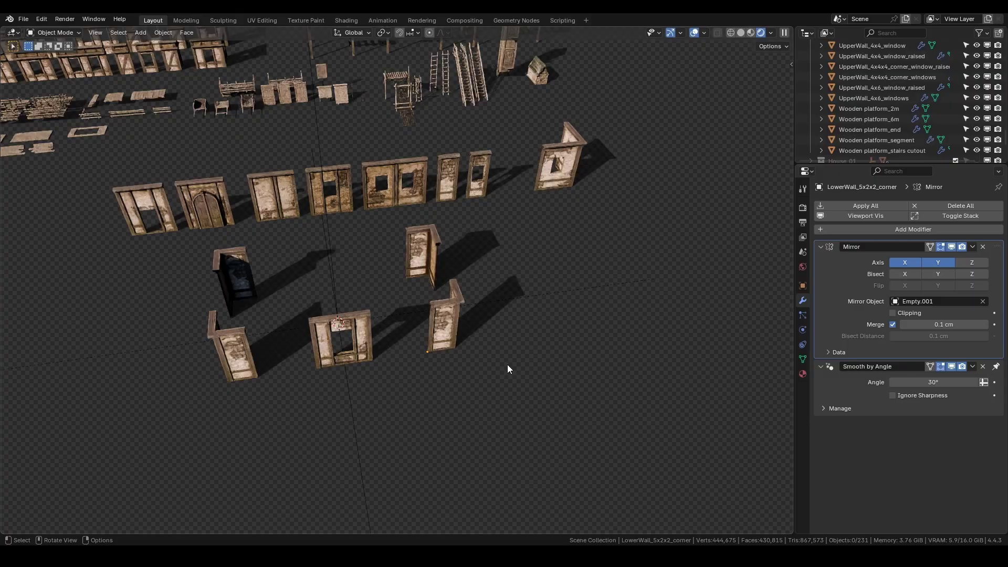
{"action": "left_click", "coordinate": [338, 197]}
{"action": "key", "text": "alt+d"}
{"action": "left_click", "coordinate": [556, 427]}
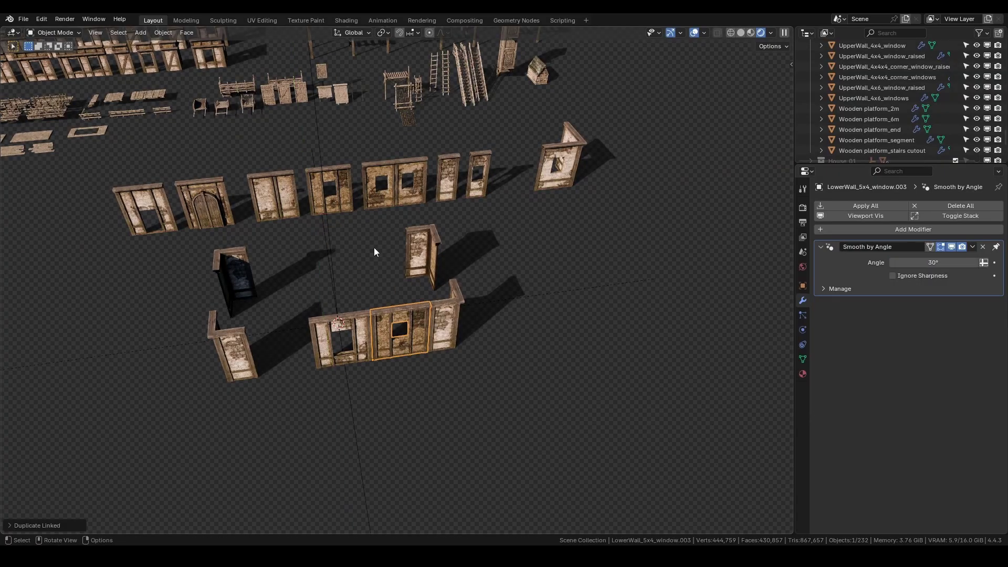
- Move the original single-window wall from the row into the remaining gap of the front wall
{"action": "middle_click_drag", "start_coordinate": [345, 182], "coordinate": [367, 179]}
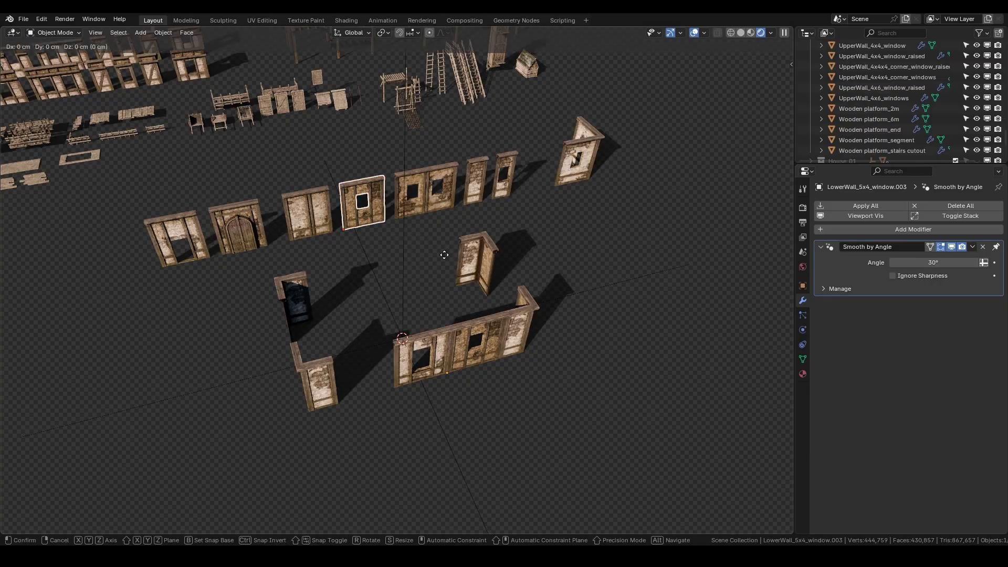
{"action": "key", "text": "g"}
{"action": "key", "text": "shift+z"}
{"action": "left_click", "coordinate": [568, 401]}
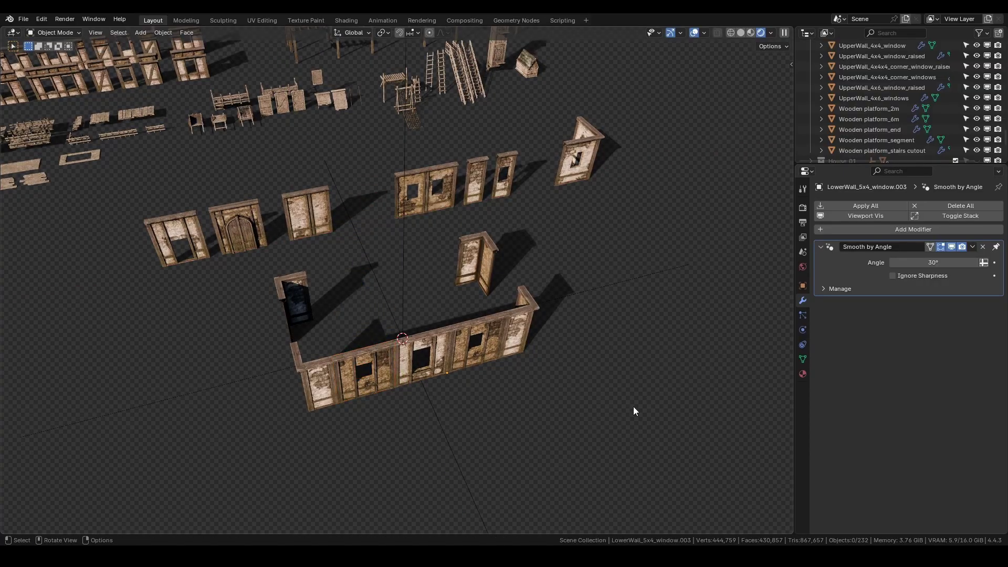
- Move the mirrored corner wall along the Y axis to make the house footprint narrower
{"action": "middle_click_drag", "start_coordinate": [374, 244], "coordinate": [380, 391]}
{"action": "left_click", "coordinate": [379, 392]}
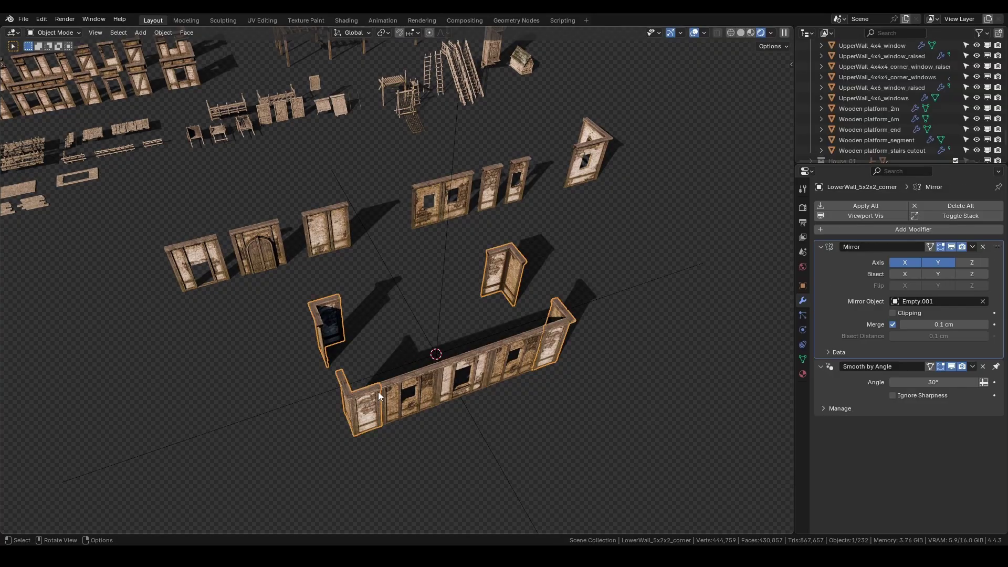
{"action": "key", "text": "g"}
{"action": "key", "text": "y"}
{"action": "left_click", "coordinate": [610, 383]}
{"action": "middle_click_drag", "start_coordinate": [610, 383], "coordinate": [581, 377]}
{"action": "left_click", "coordinate": [581, 378]}
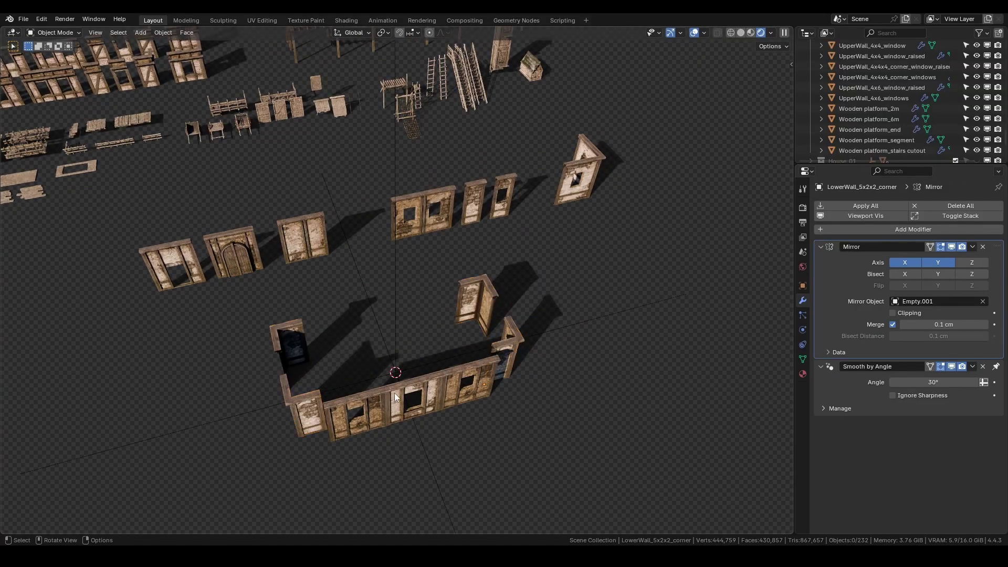
- Select the three middle pieces of the front wall and move them along the Y axis flush with the corners
{"action": "left_click", "coordinate": [364, 425], "text": "shift"}
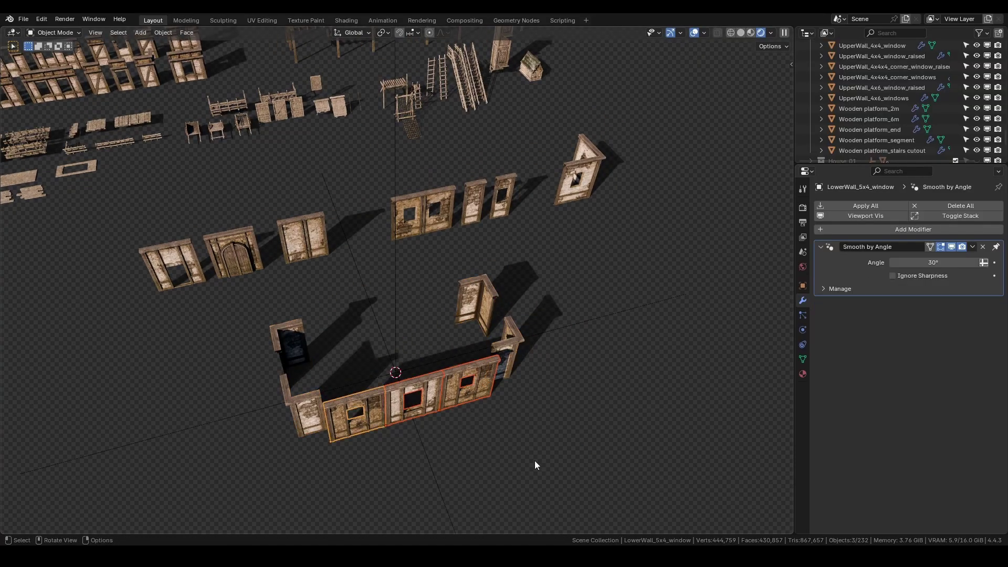
{"action": "key", "text": "g"}
{"action": "key", "text": "y"}
{"action": "left_click", "coordinate": [532, 449]}
{"action": "left_click", "coordinate": [582, 439]}
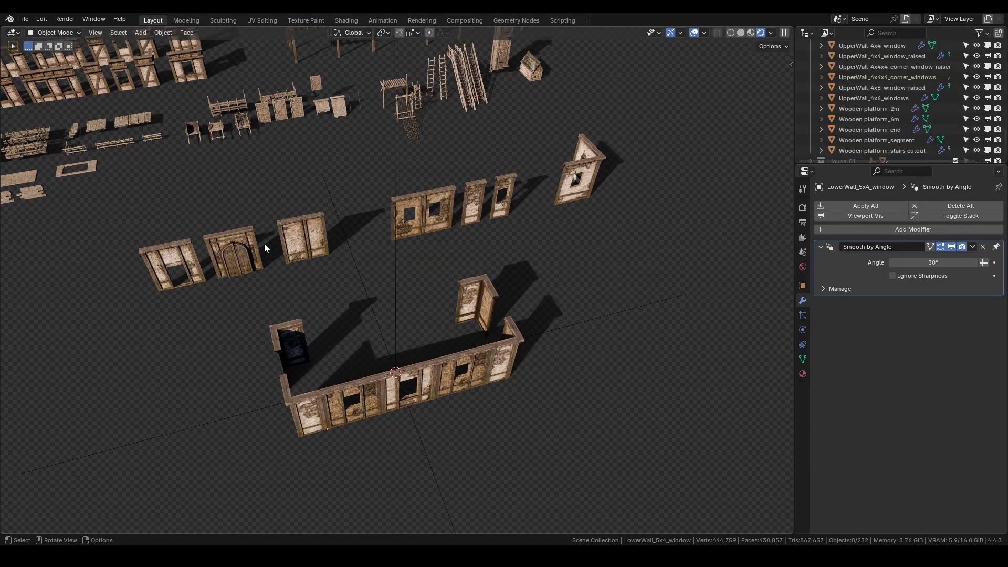
- Move the plain LowerWall_5x4 piece horizontally against the rear corner to start the back wall
{"action": "key", "text": "g"}
{"action": "key", "text": "shift+z"}
{"action": "left_click", "coordinate": [489, 343]}
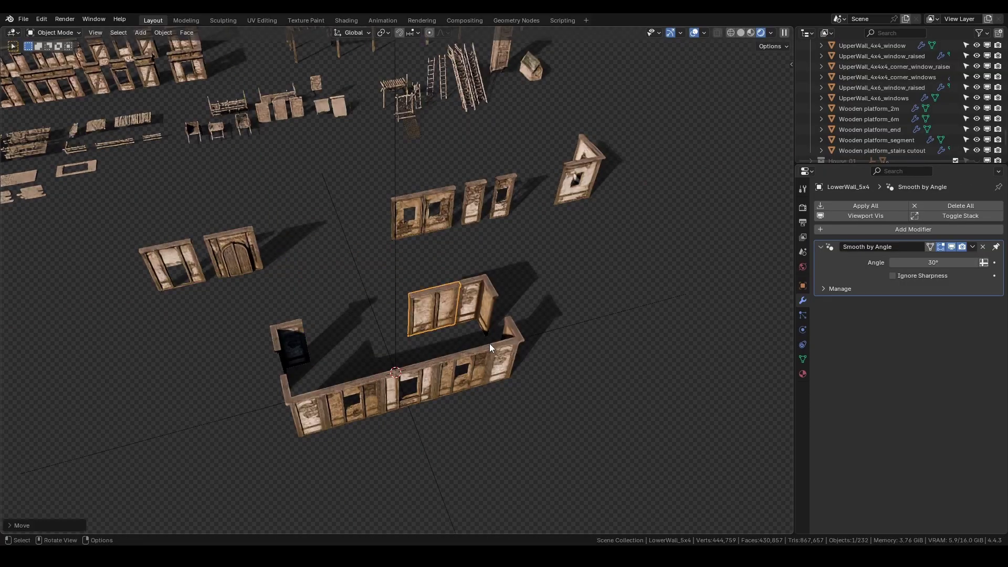
- Rotate the plain LowerWall_5x4 piece 180° about Z and move it along X back against the rear corner
{"action": "type", "text": "rz180"}
{"action": "key", "text": "Return"}
{"action": "key", "text": "g"}
{"action": "key", "text": "x"}
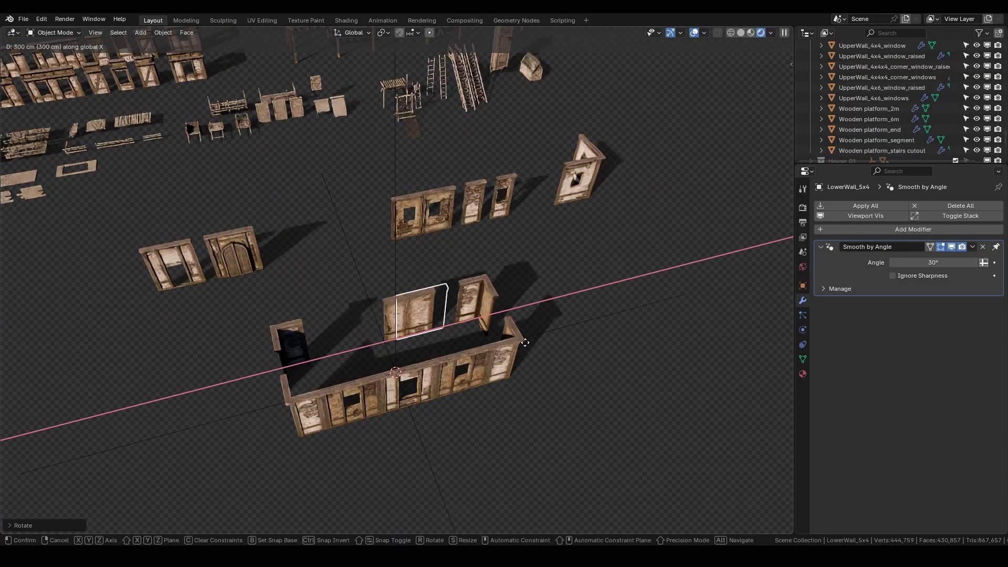
{"action": "left_click", "coordinate": [535, 342], "text": "ctrl"}
- Place linked duplicates of the plain wall piece along X to complete the back wall
{"action": "key", "text": "alt+d"}
{"action": "key", "text": "x"}
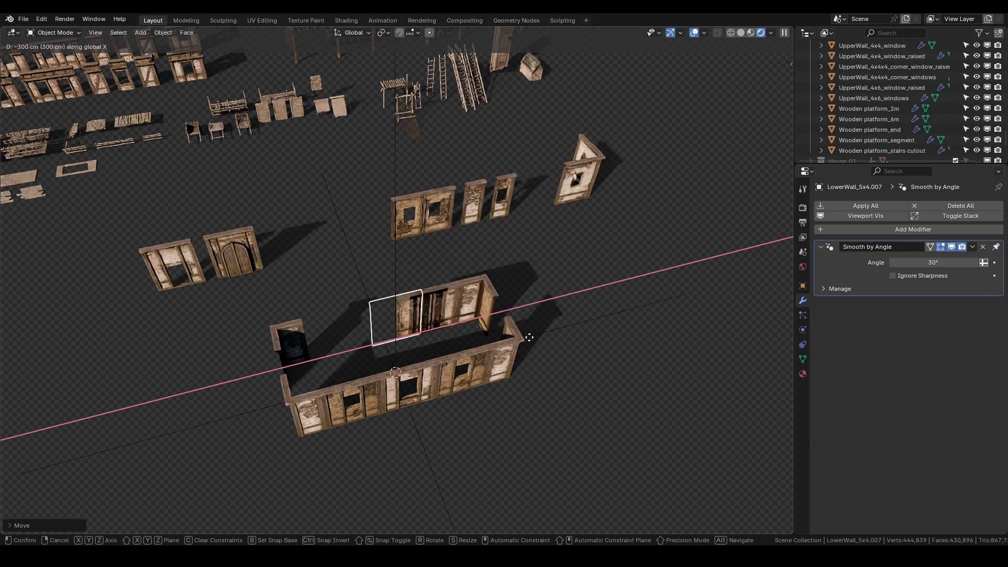
{"action": "left_click", "coordinate": [512, 338]}
- Make a linked duplicate of the LowerWall_5x2 piece, rotate it 90° about Z, and fit it horizontally into the house's nearer end gap
{"action": "left_click", "coordinate": [472, 211]}
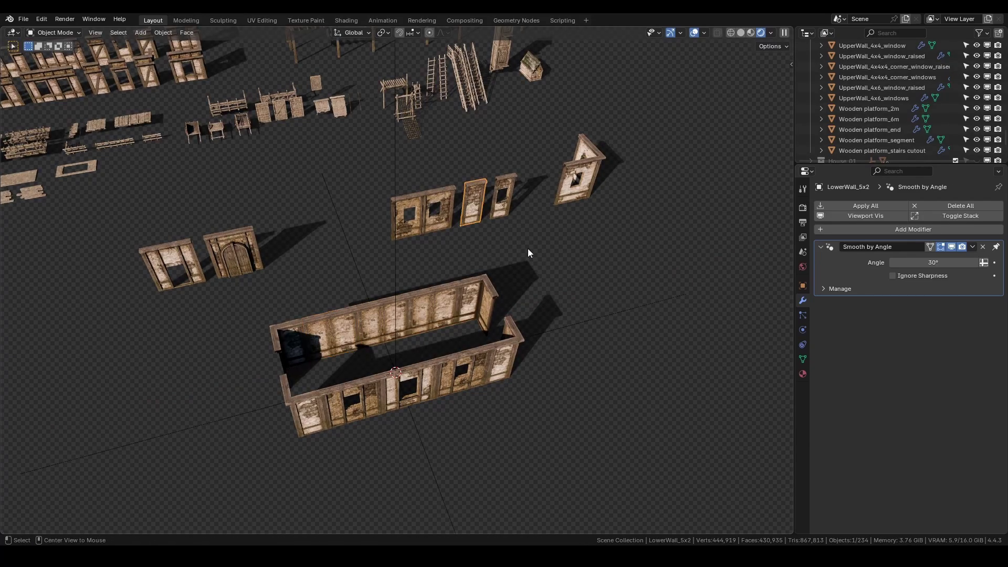
{"action": "key", "text": "alt+d"}
{"action": "key", "text": "shift+z"}
{"action": "left_click", "coordinate": [332, 446]}
{"action": "type", "text": "rz90"}
{"action": "key", "text": "Return"}
{"action": "key", "text": "g"}
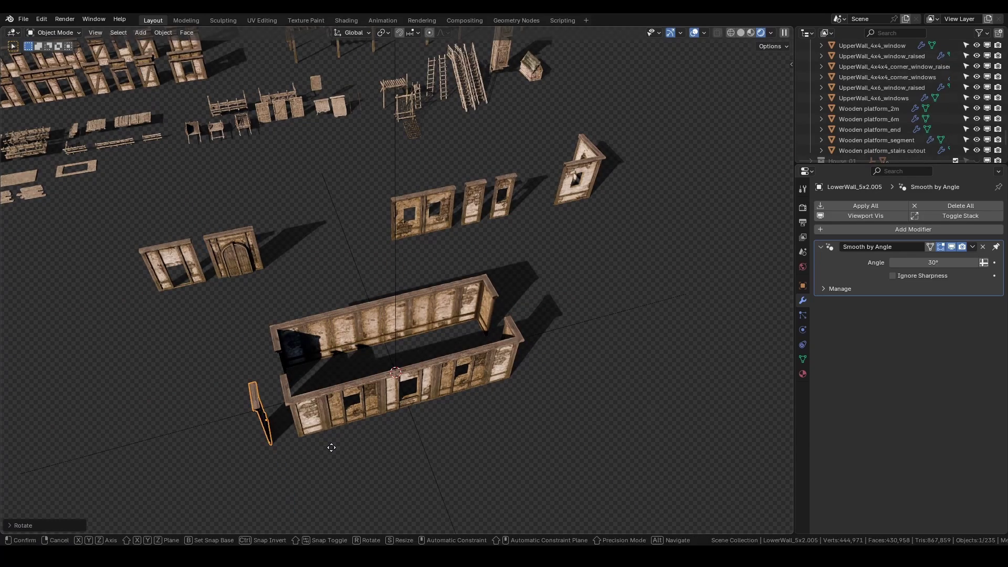
{"action": "key", "text": "shift+z"}
{"action": "left_click", "coordinate": [352, 416]}
- Make a linked duplicate of the narrow end wall along X, rotate it 180° about Z, and fit it into the opposite end gap
{"action": "key", "text": "t"}
{"action": "key", "text": "alt+d"}
{"action": "key", "text": "x"}
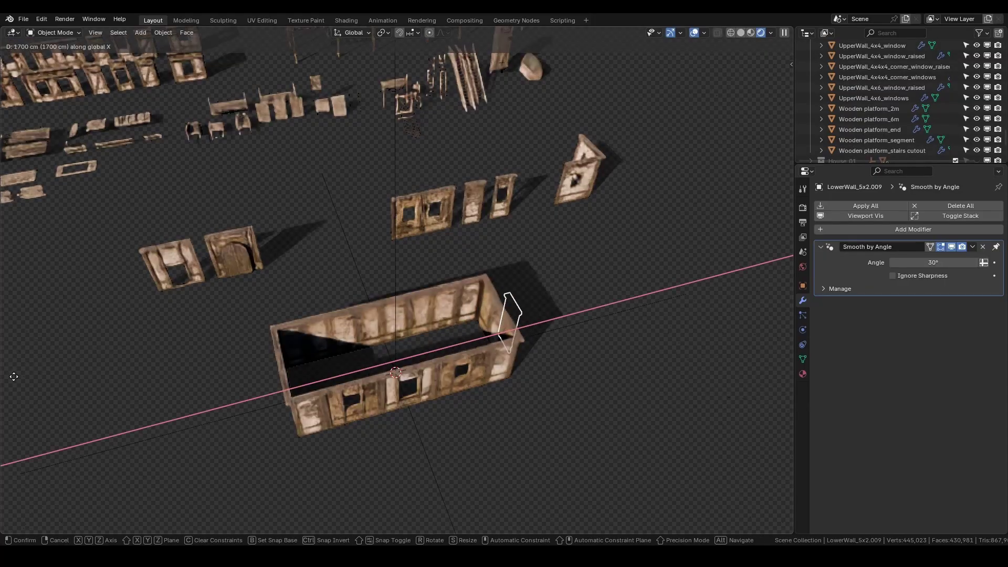
{"action": "left_click", "coordinate": [15, 375]}
{"action": "type", "text": "rz180"}
{"action": "key", "text": "Return"}
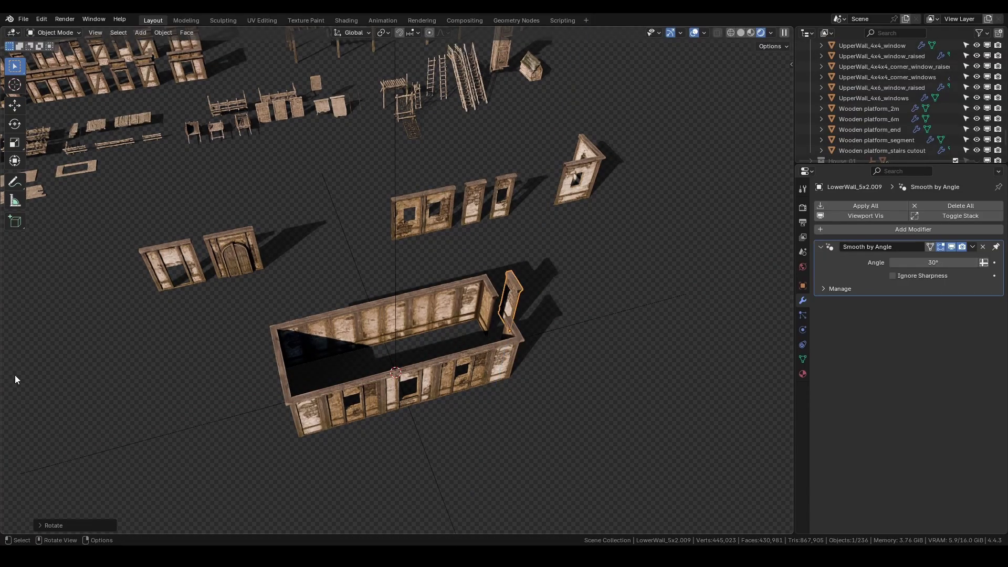
{"action": "key", "text": "g"}
{"action": "key", "text": "shift+z"}
{"action": "left_click", "coordinate": [8, 399]}
{"action": "left_click", "coordinate": [622, 422]}
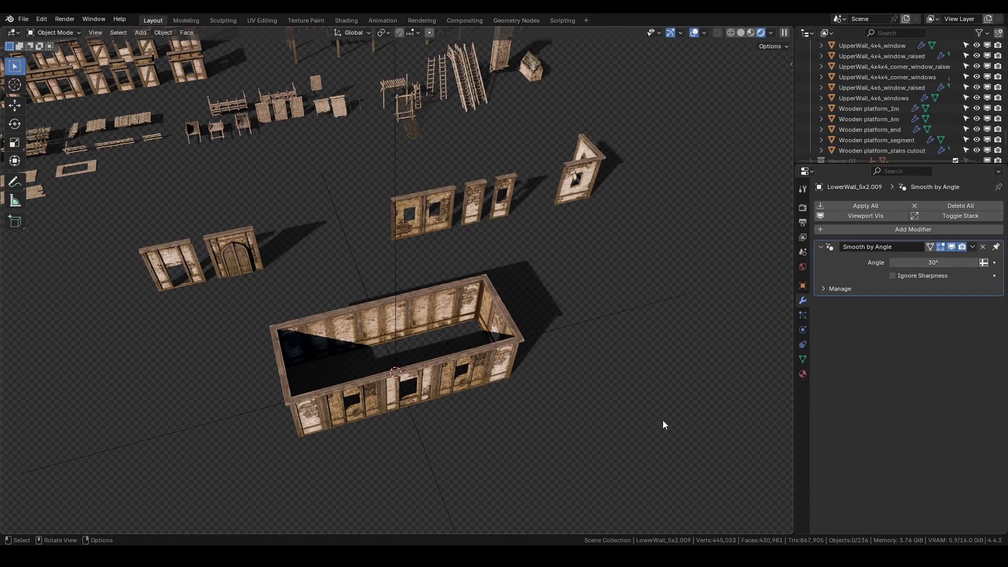
{"action": "middle_click_drag", "start_coordinate": [662, 421], "coordinate": [515, 348]}
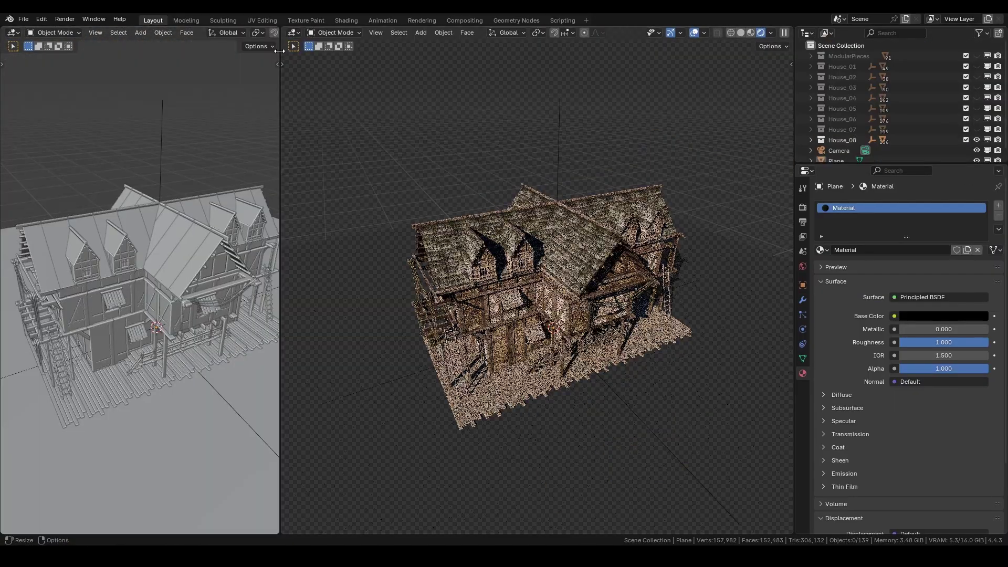
- Switch the side viewport to the Shader Editor and bring up the output end of the Roof shingles_roof shorter material's node tree
{"action": "left_click", "coordinate": [13, 33]}
{"action": "left_click", "coordinate": [41, 119]}
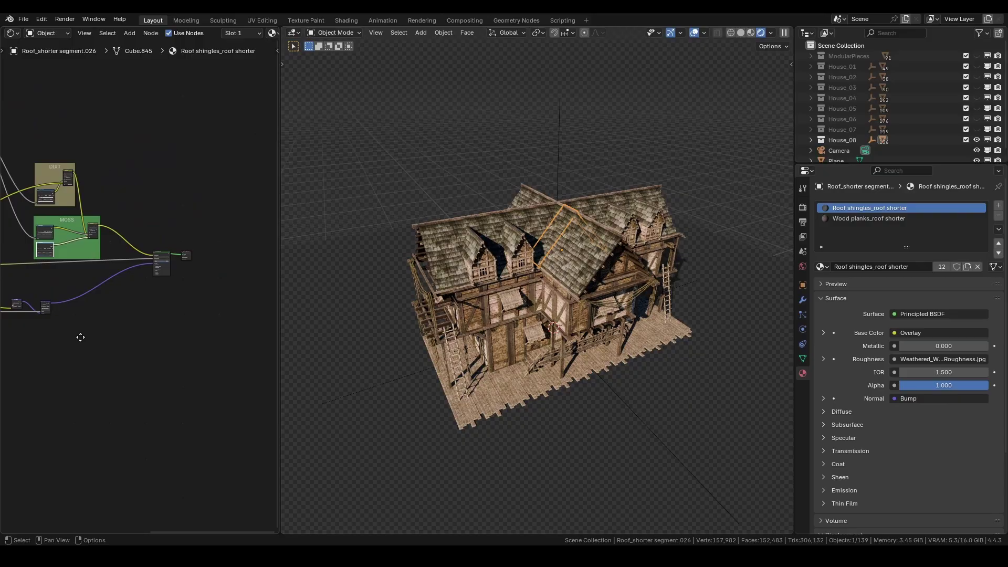
{"action": "scroll", "coordinate": [80, 337], "scroll_direction": "up", "scroll_amount": 3}
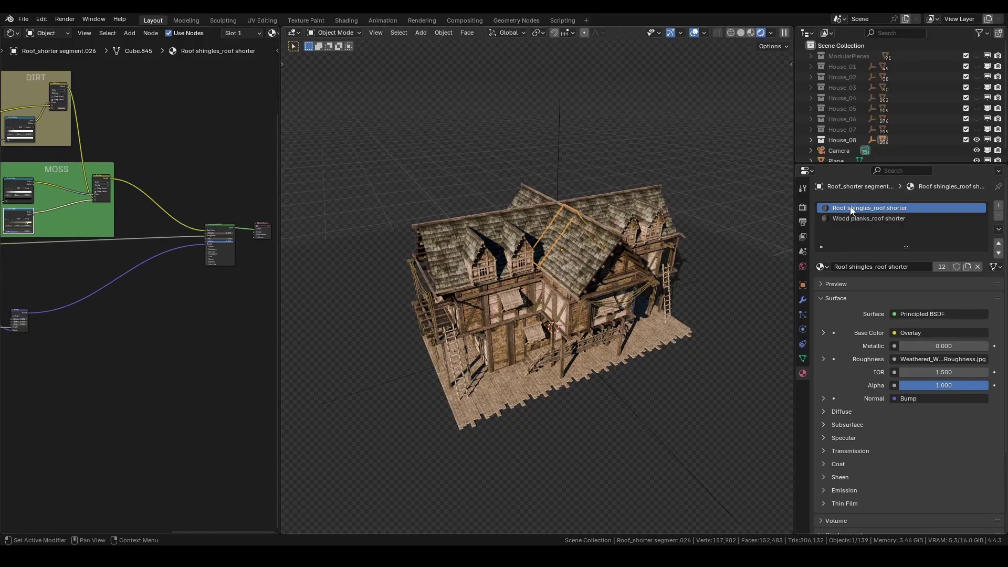
{"action": "scroll", "coordinate": [194, 335], "scroll_direction": "up", "scroll_amount": 3}
{"action": "middle_click_drag", "start_coordinate": [194, 335], "coordinate": [94, 343]}
{"action": "left_click_drag", "start_coordinate": [30, 356], "coordinate": [187, 267]}
{"action": "scroll", "coordinate": [187, 267], "scroll_direction": "up", "scroll_amount": 3}
{"action": "middle_click_drag", "start_coordinate": [257, 236], "coordinate": [178, 285]}
- Add a Displacement node between the Non-Color displacement texture and the Material Output's Displacement input of the roof shingles material
{"action": "key", "text": "shift+a"}
{"action": "mouse_move", "coordinate": [168, 387]}
{"action": "left_click", "coordinate": [260, 399]}
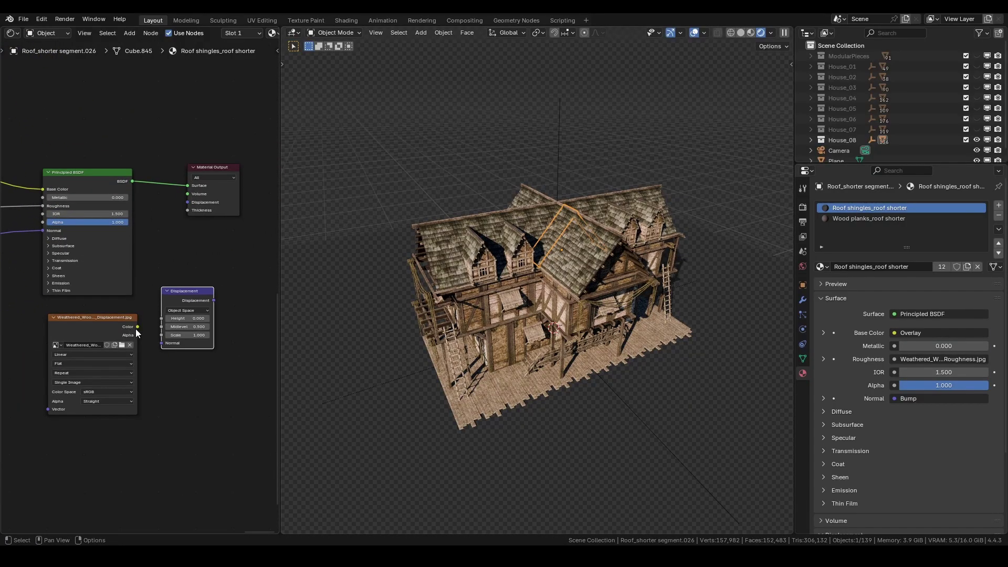
{"action": "left_click_drag", "start_coordinate": [187, 208], "coordinate": [188, 202]}
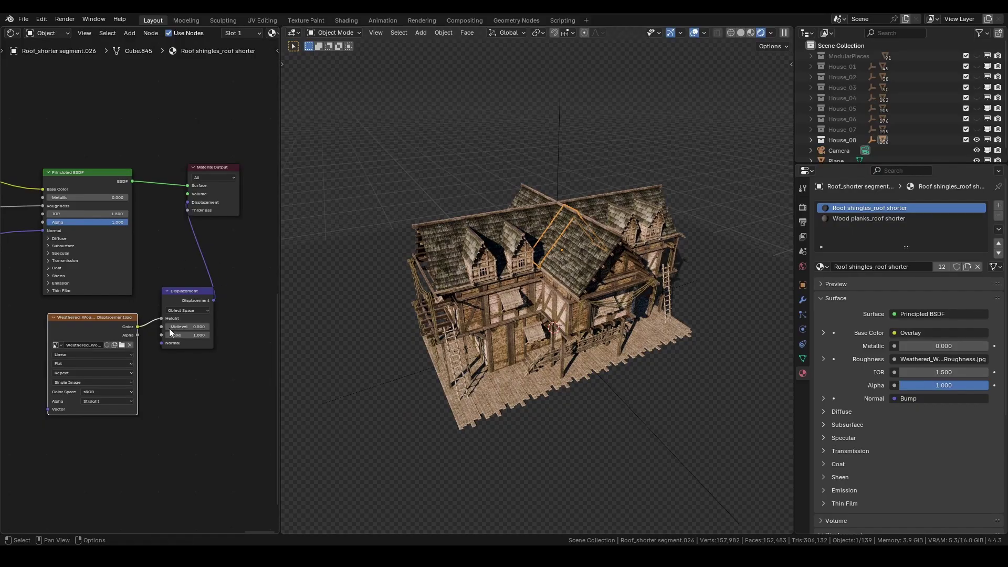
{"action": "left_click", "coordinate": [107, 392]}
{"action": "left_click", "coordinate": [171, 449]}
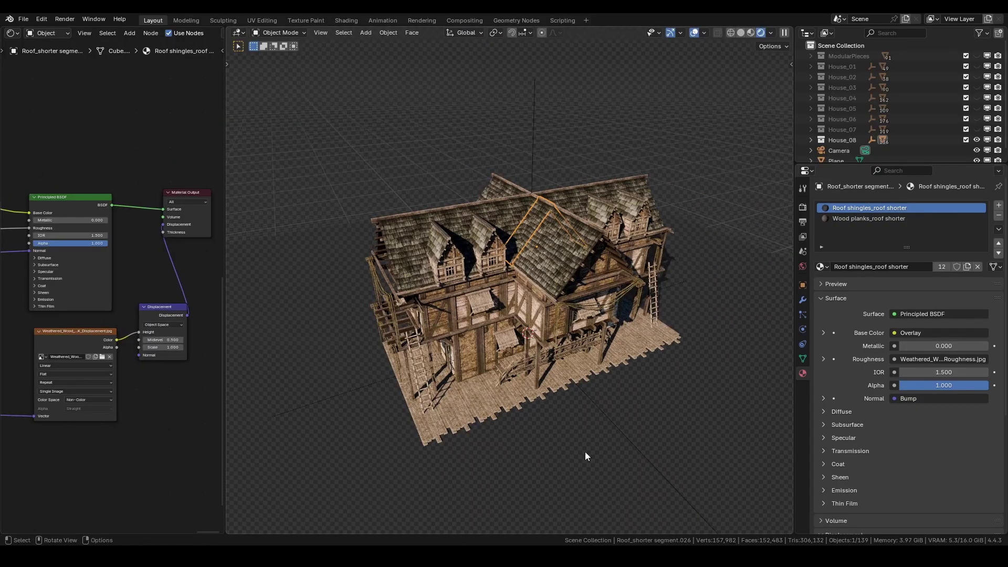
- Set the roof shingles material's surface displacement method to Displacement and Bump
{"action": "scroll", "coordinate": [866, 461], "scroll_direction": "down", "scroll_amount": 8}
{"action": "left_click", "coordinate": [825, 470]}
{"action": "scroll", "coordinate": [861, 451], "scroll_direction": "down", "scroll_amount": 4}
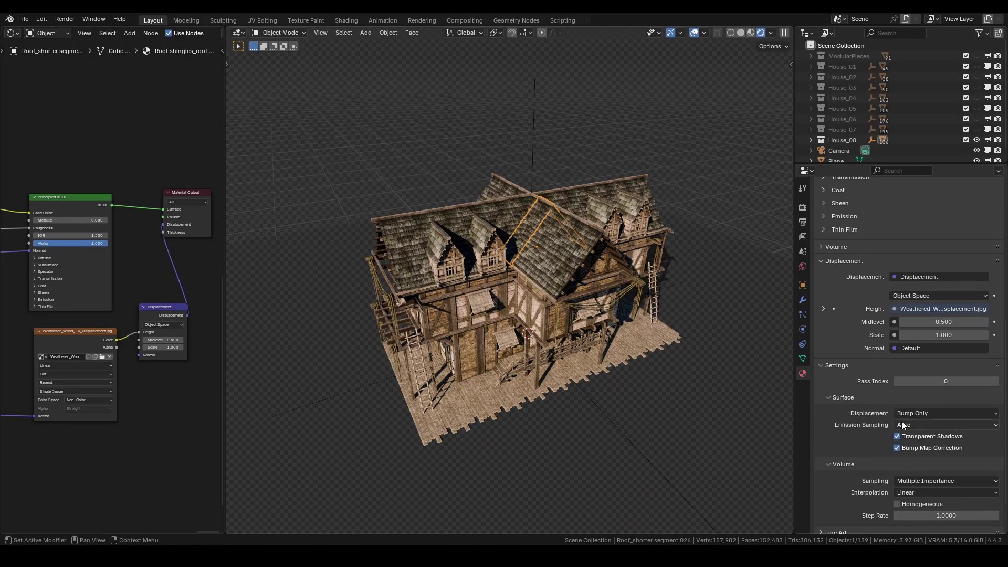
{"action": "left_click", "coordinate": [911, 413]}
{"action": "left_click", "coordinate": [918, 448]}
- Subdivide the selected shingle faces of the roof segment with 100 cuts
{"action": "scroll", "coordinate": [604, 273], "scroll_direction": "up", "scroll_amount": 4}
{"action": "middle_click_drag", "start_coordinate": [604, 283], "coordinate": [601, 266]}
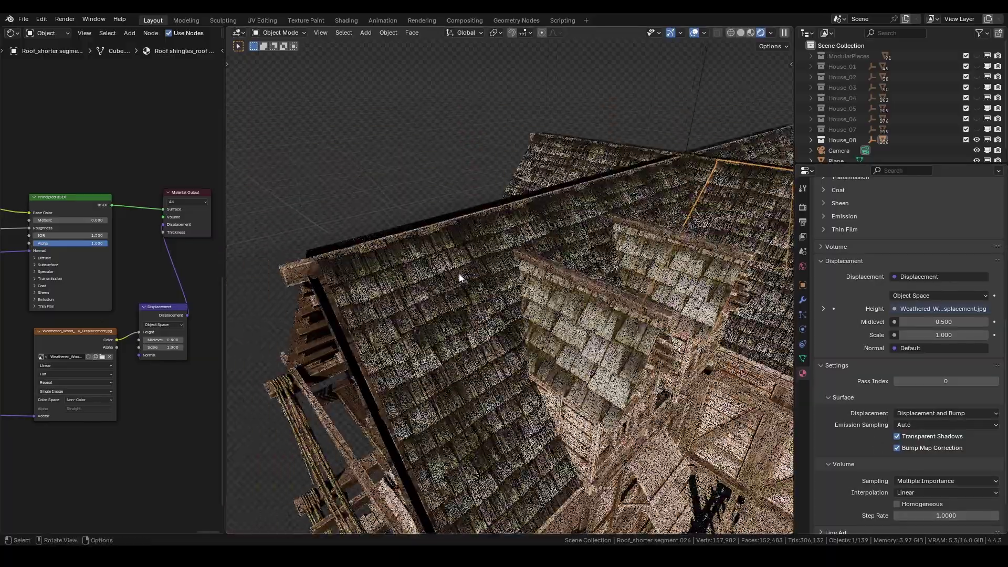
{"action": "right_click", "coordinate": [477, 289]}
{"action": "mouse_move", "coordinate": [499, 308]}
{"action": "left_click", "coordinate": [458, 336]}
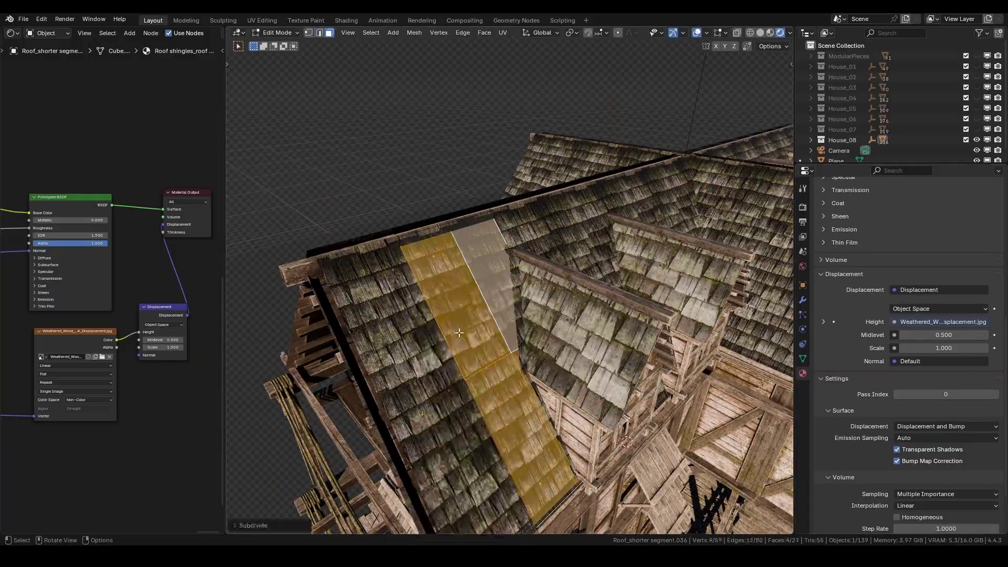
{"action": "left_click", "coordinate": [238, 525]}
{"action": "left_click", "coordinate": [331, 452]}
{"action": "type", "text": "100"}
{"action": "key", "text": "Return"}
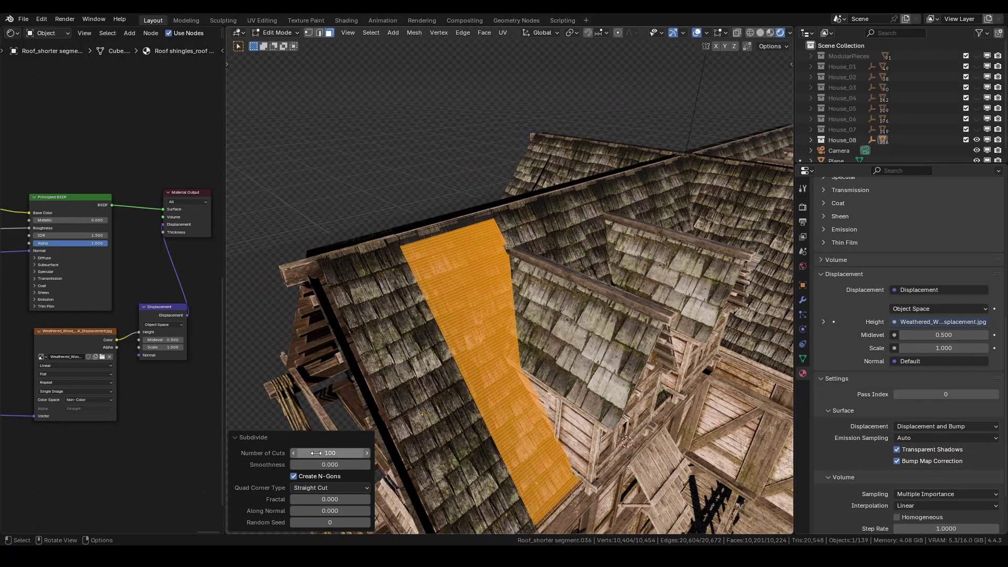
- Leave mesh editing and set the Displacement node's scale to 0.1 for the roof shingles
{"action": "key", "text": "Tab"}
{"action": "scroll", "coordinate": [521, 334], "scroll_direction": "up", "scroll_amount": 3}
{"action": "scroll", "coordinate": [520, 334], "scroll_direction": "down", "scroll_amount": 4}
{"action": "mouse_move", "coordinate": [521, 334]}
{"action": "middle_mouse_down"}
{"action": "mouse_move", "coordinate": [619, 310]}
{"action": "mouse_move", "coordinate": [564, 279]}
{"action": "mouse_move", "coordinate": [521, 334]}
{"action": "middle_mouse_up"}
{"action": "scroll", "coordinate": [564, 279], "scroll_direction": "up", "scroll_amount": 3}
{"action": "scroll", "coordinate": [166, 399], "scroll_direction": "up", "scroll_amount": 1}
{"action": "scroll", "coordinate": [166, 404], "scroll_direction": "up", "scroll_amount": 4}
{"action": "middle_click_drag", "start_coordinate": [166, 404], "coordinate": [122, 426]}
{"action": "left_click", "coordinate": [129, 367]}
{"action": "type", "text": "0.1"}
{"action": "key", "text": "Return"}
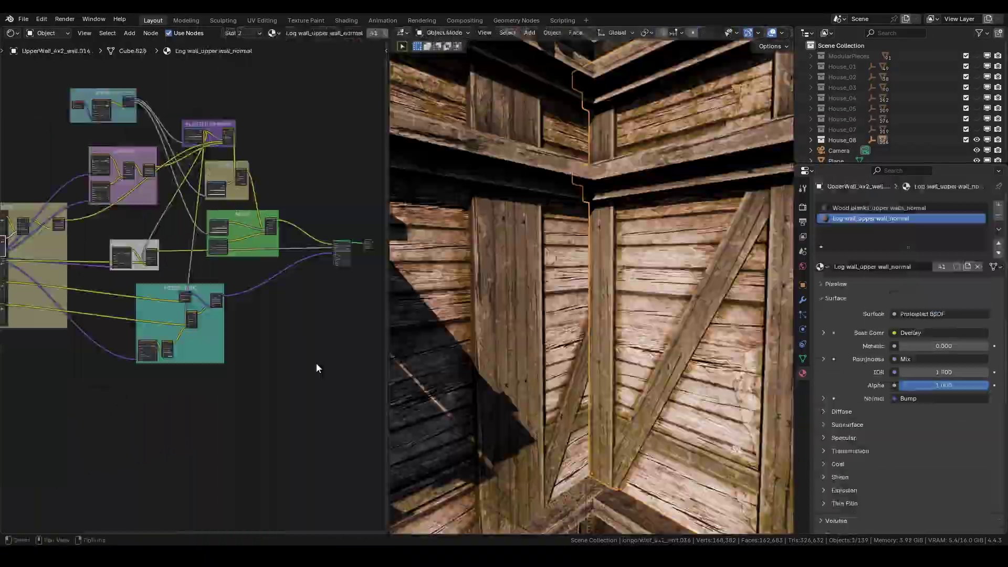
- Examine the node groups of the Log wall_upper wall_normal material, from the mask and plaster frames to the Base Color textures
{"action": "middle_click_drag", "start_coordinate": [311, 349], "coordinate": [376, 387]}
{"action": "scroll", "coordinate": [201, 410], "scroll_direction": "down", "scroll_amount": 1}
{"action": "scroll", "coordinate": [194, 420], "scroll_direction": "up", "scroll_amount": 1}
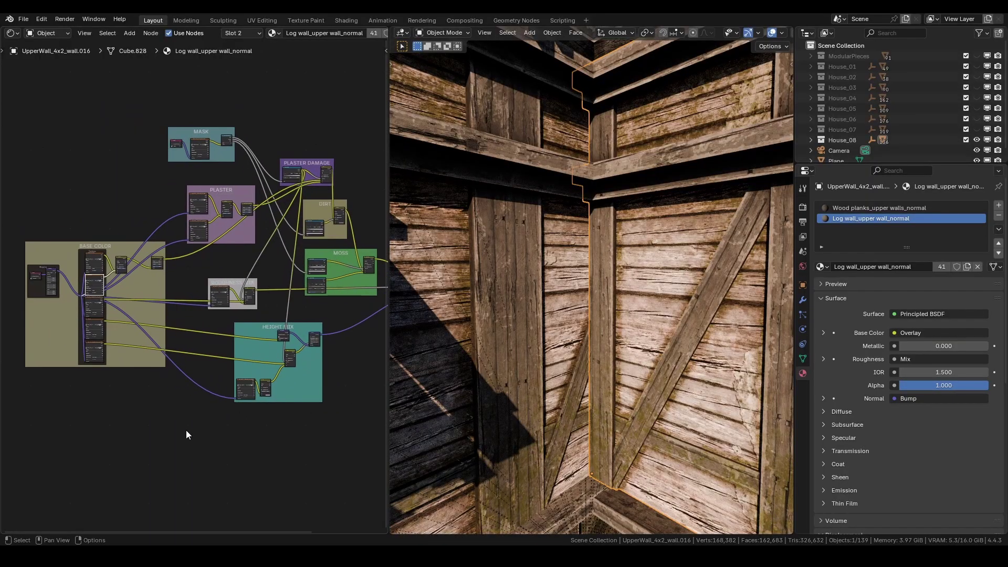
{"action": "scroll", "coordinate": [213, 260], "scroll_direction": "up", "scroll_amount": 3, "text": "shift"}
{"action": "scroll", "coordinate": [216, 354], "scroll_direction": "up", "scroll_amount": 4}
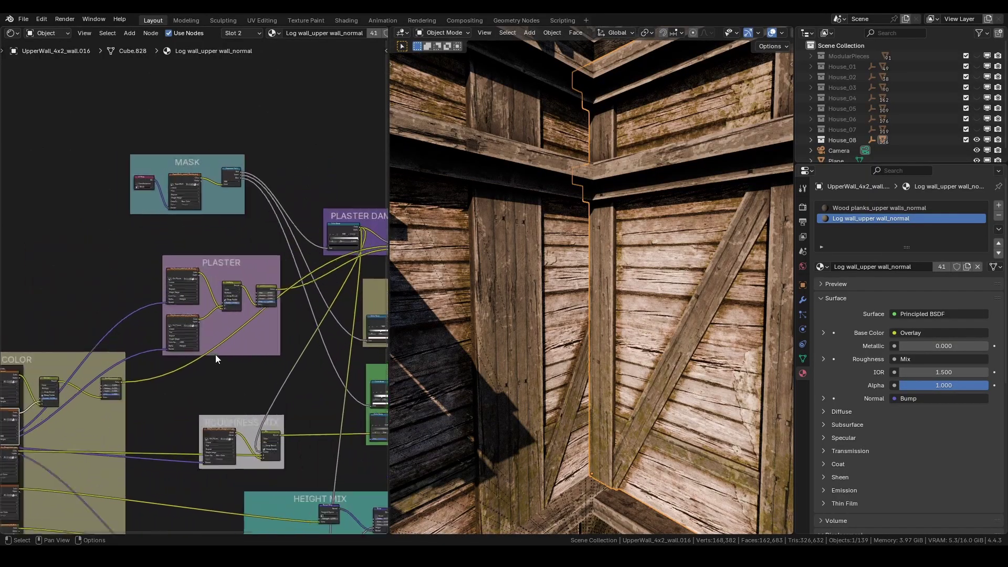
{"action": "scroll", "coordinate": [184, 362], "scroll_direction": "up", "scroll_amount": 6}
{"action": "middle_click_drag", "start_coordinate": [183, 363], "coordinate": [277, 272]}
{"action": "scroll", "coordinate": [276, 273], "scroll_direction": "up", "scroll_amount": 2}
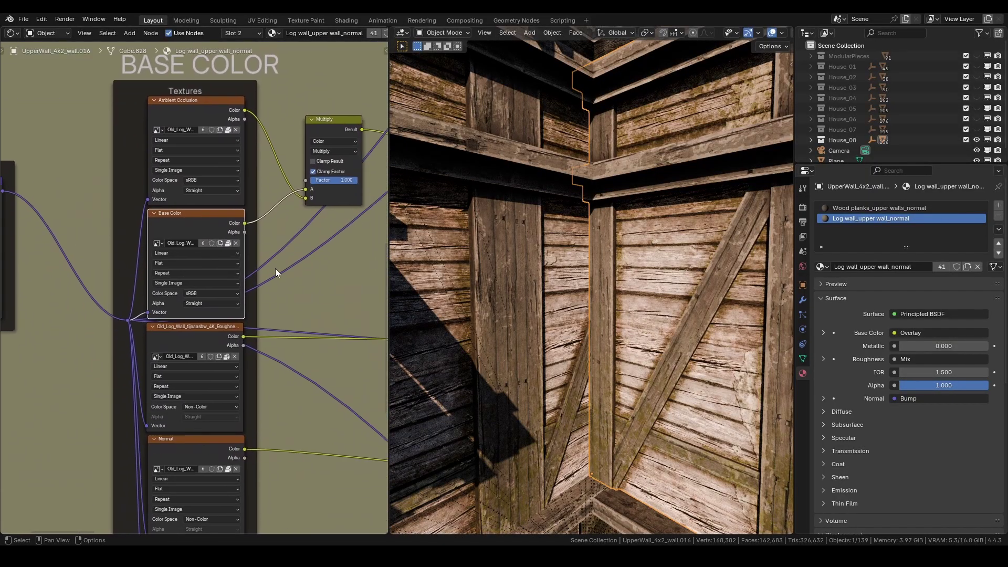
- Try the Mossy_Stone_Wall BaseColor image in the log wall's Base Color texture node and restore the Old_Log_Wall BaseColor image
{"action": "left_click", "coordinate": [163, 342]}
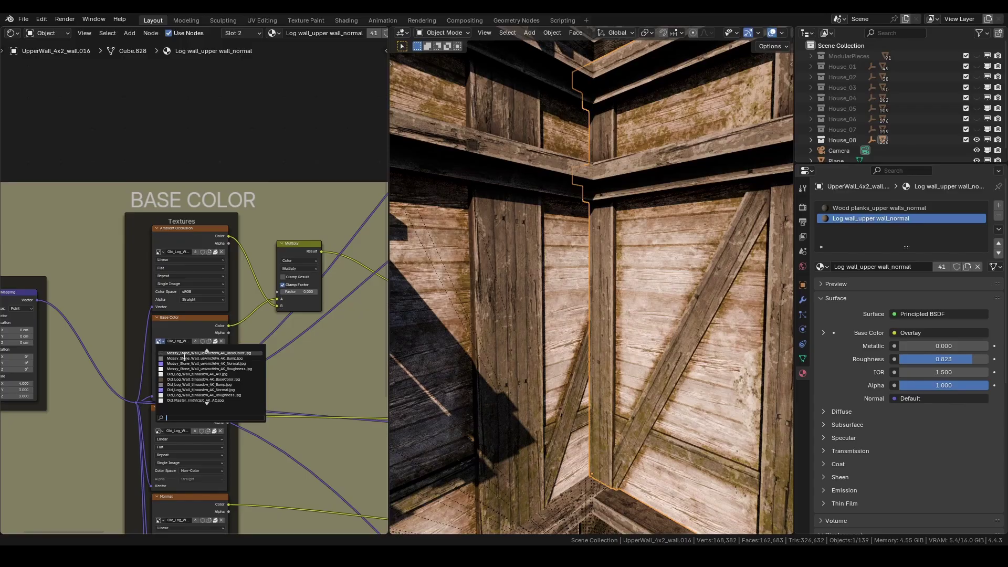
{"action": "left_click", "coordinate": [183, 353]}
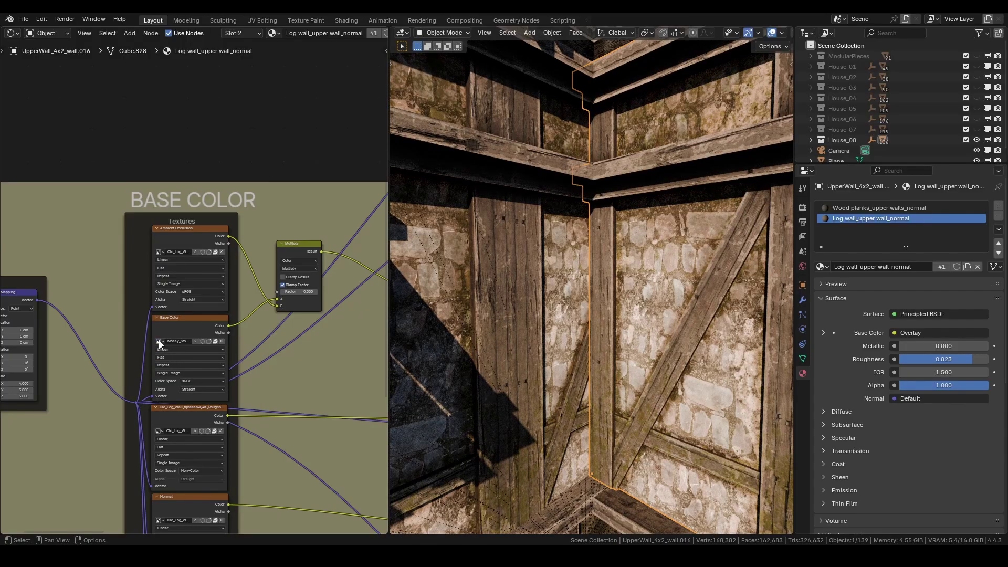
{"action": "left_click", "coordinate": [159, 340]}
{"action": "left_click", "coordinate": [181, 378]}
- Try the Rusty_Metal_Sheet BaseColor image in the log wall's Base Color texture node and replace it with another image
{"action": "left_click", "coordinate": [160, 341]}
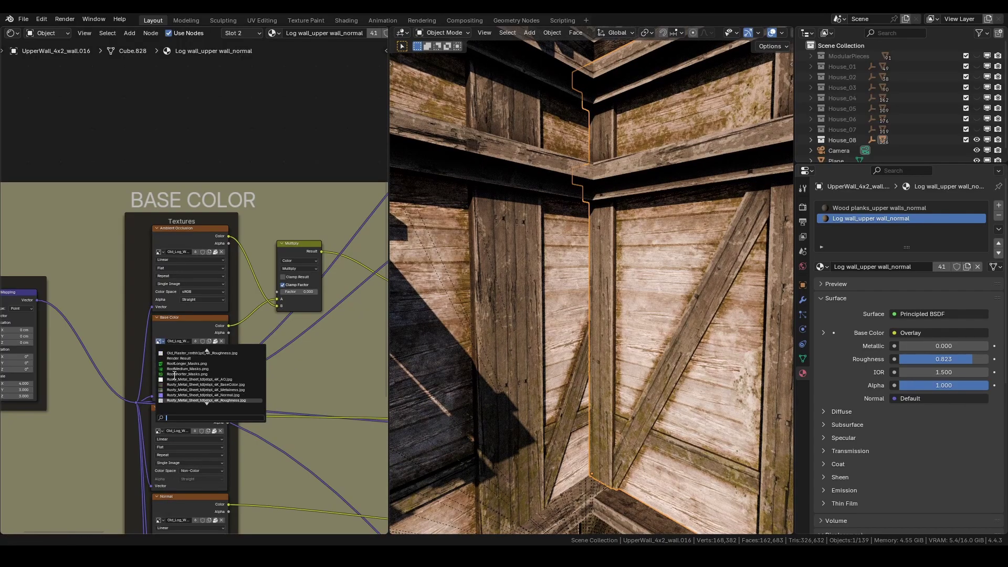
{"action": "left_click", "coordinate": [200, 364]}
{"action": "left_click", "coordinate": [160, 341]}
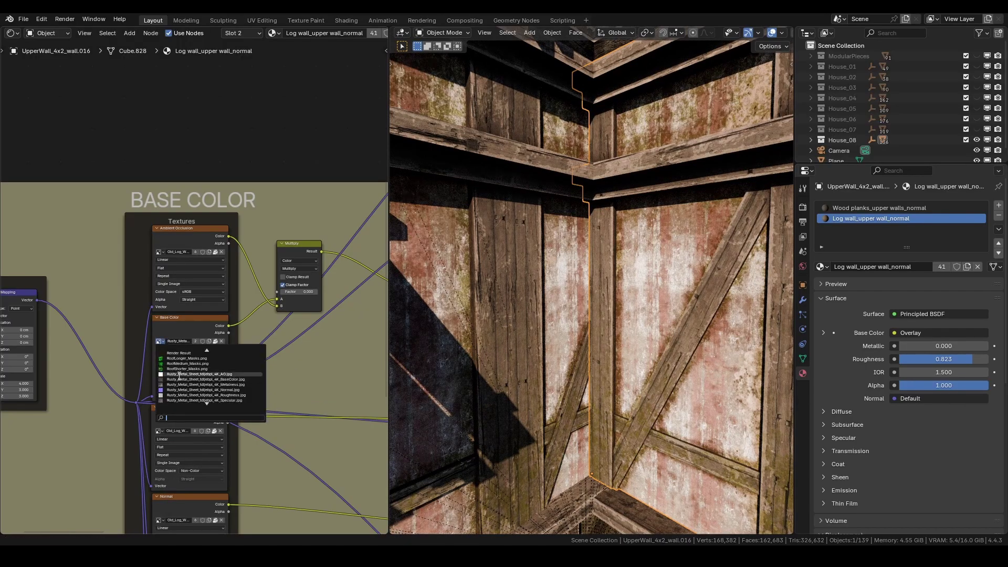
{"action": "left_click", "coordinate": [190, 372]}
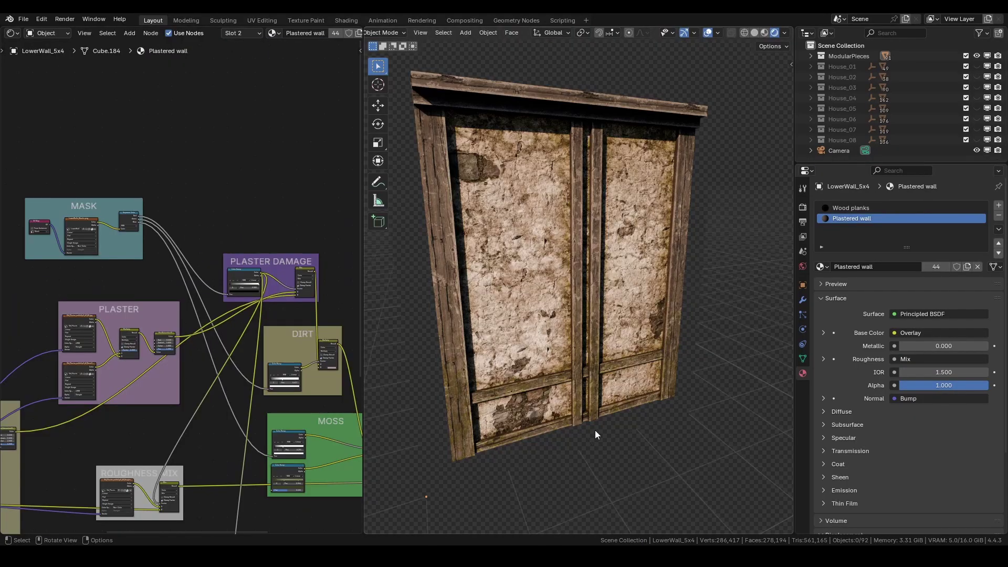
- Make a single-user copy of the Plastered wall material on the LowerWall_5x4 piece
{"action": "middle_click_drag", "start_coordinate": [595, 429], "coordinate": [569, 367]}
{"action": "scroll", "coordinate": [192, 308], "scroll_direction": "up", "scroll_amount": 2}
{"action": "scroll", "coordinate": [183, 299], "scroll_direction": "up", "scroll_amount": 1}
{"action": "middle_click_drag", "start_coordinate": [154, 272], "coordinate": [165, 347]}
{"action": "left_click", "coordinate": [934, 266]}
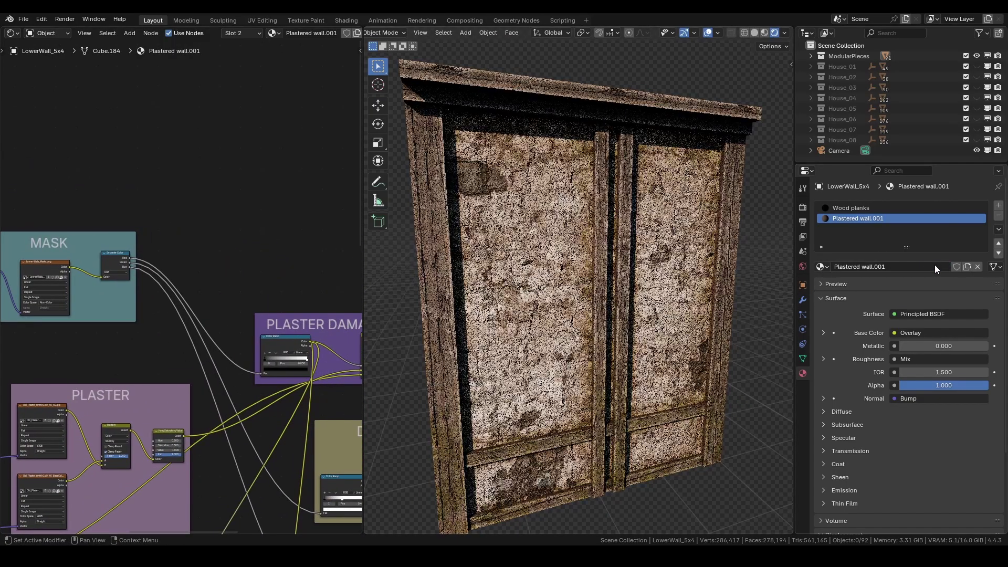
- Disconnect the mask's red channel from the Color Ramp in the Plaster Damage frame
{"action": "scroll", "coordinate": [260, 362], "scroll_direction": "up", "scroll_amount": 3}
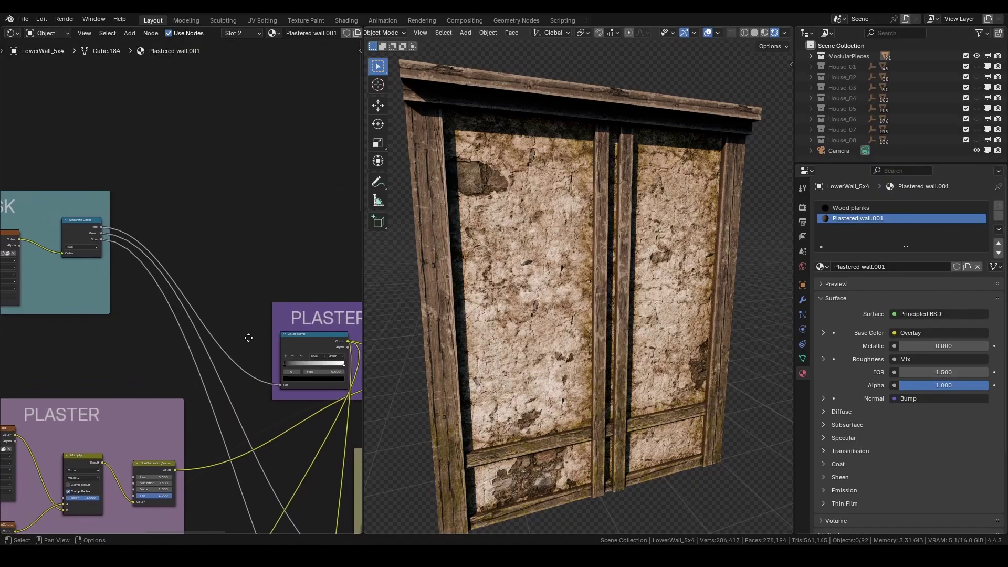
{"action": "left_click_drag", "start_coordinate": [276, 381], "coordinate": [254, 369]}
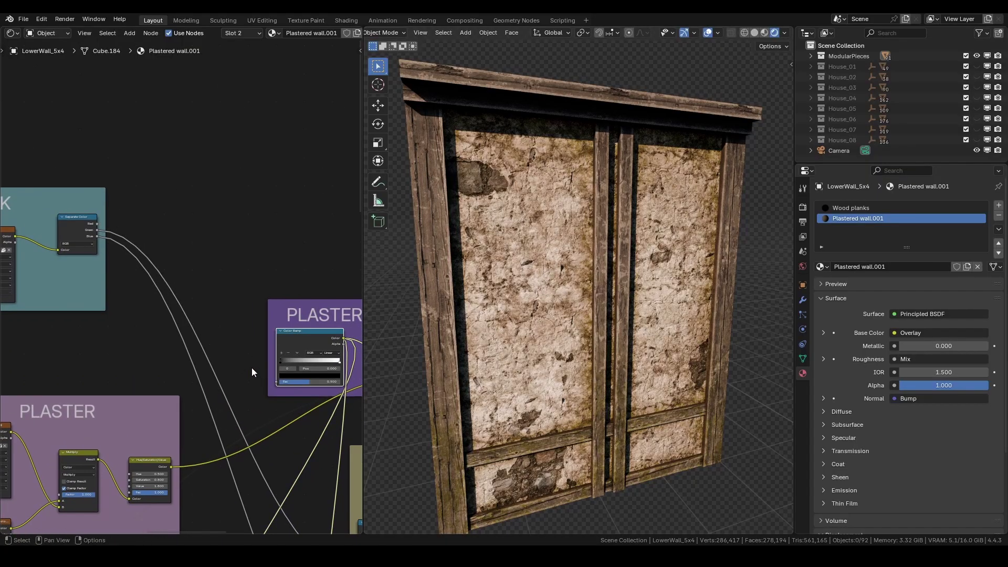
{"action": "middle_click_drag", "start_coordinate": [267, 275], "coordinate": [205, 263]}
{"action": "scroll", "coordinate": [188, 269], "scroll_direction": "up", "scroll_amount": 1}
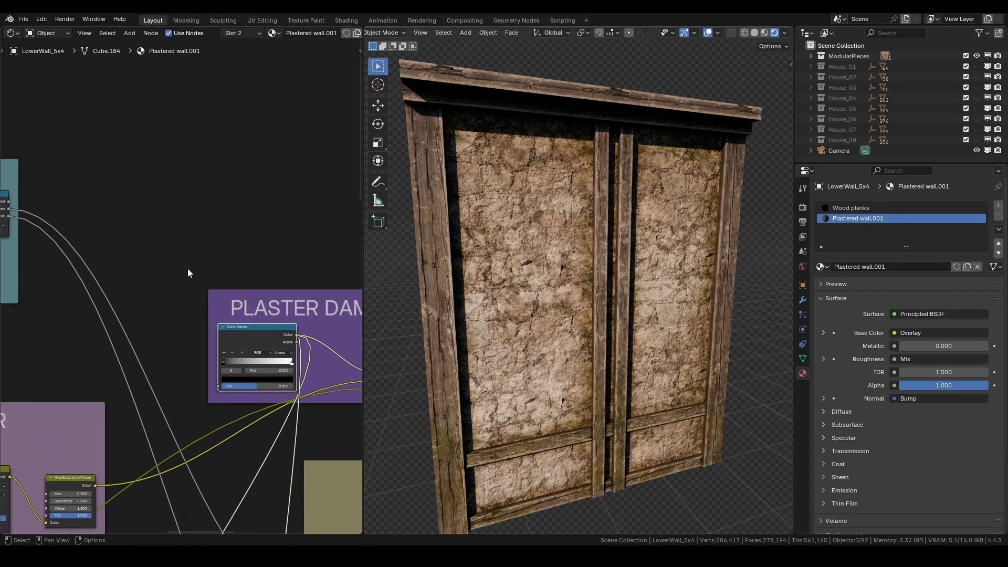
- Add an Image Texture node above the Plaster Damage frame and create a blank 1024 × 1024 px image named "new mask" in it
{"action": "key", "text": "shift+a"}
{"action": "mouse_move", "coordinate": [134, 282]}
{"action": "left_click", "coordinate": [179, 369]}
{"action": "left_click", "coordinate": [127, 202]}
{"action": "left_click", "coordinate": [150, 229]}
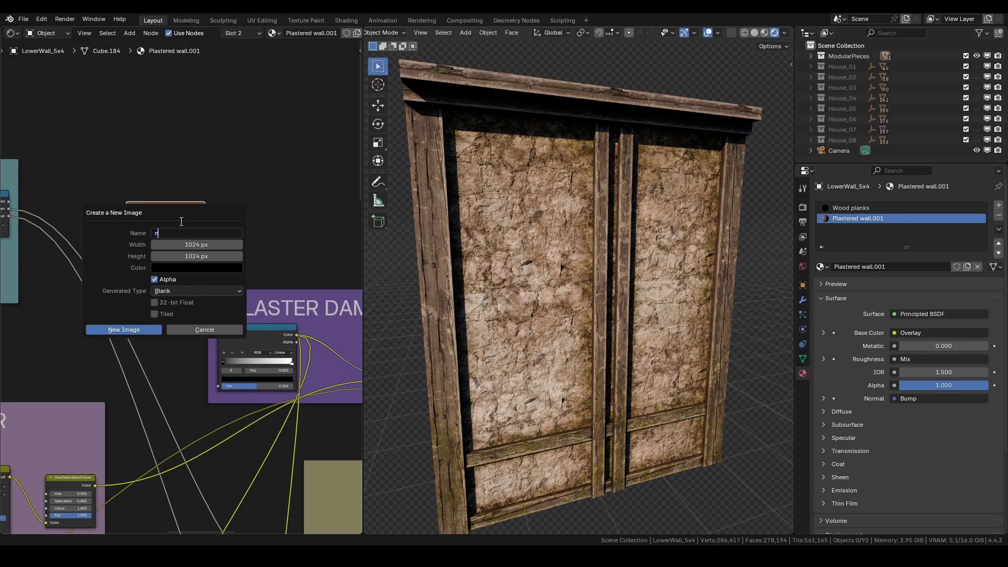
{"action": "type", "text": "new mask"}
{"action": "key", "text": "Return"}
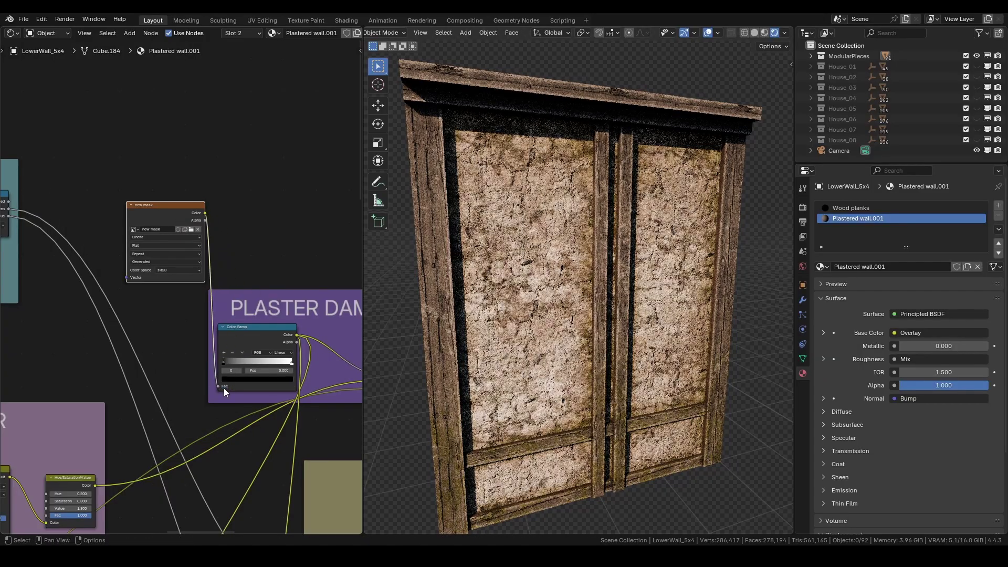
- Link the new mask texture's colour to the Plaster Damage Color Ramp and connect the mask's UV Map node to its Vector input
{"action": "left_click_drag", "start_coordinate": [51, 234], "coordinate": [300, 247]}
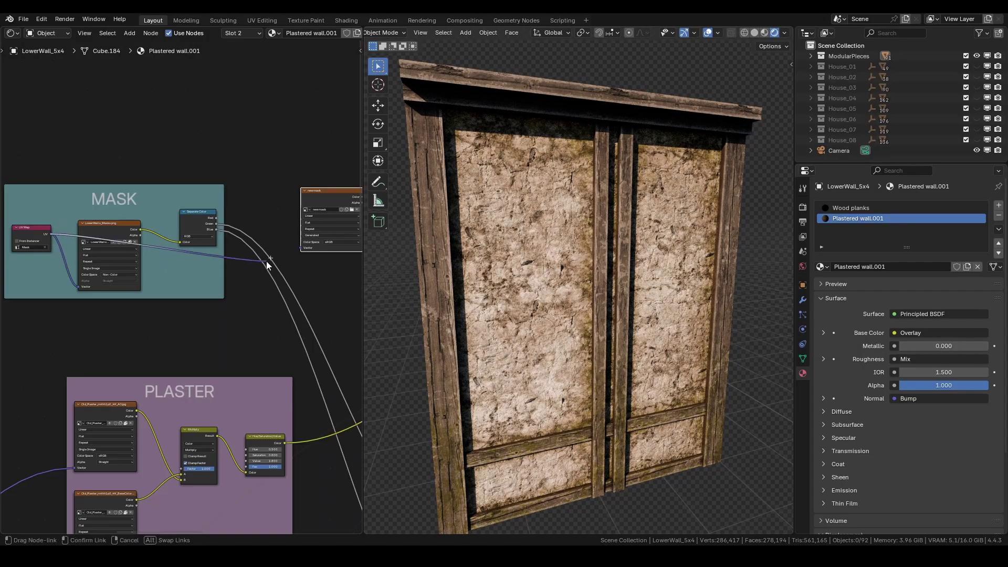
{"action": "middle_click_drag", "start_coordinate": [303, 301], "coordinate": [118, 315]}
{"action": "scroll", "coordinate": [181, 324], "scroll_direction": "up", "scroll_amount": 5}
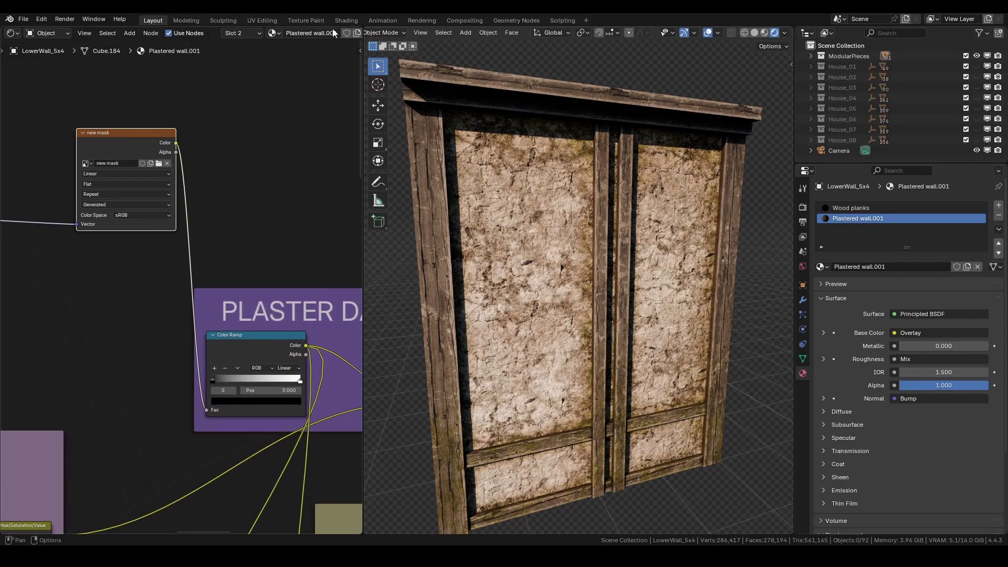
- Paint large white damage patches on both plaster panels of LowerWall_5x4 in the "new mask" image and return to the material nodes
{"action": "left_click", "coordinate": [319, 21]}
{"action": "mouse_move", "coordinate": [535, 241]}
{"action": "left_mouse_down"}
{"action": "mouse_move", "coordinate": [580, 315]}
{"action": "mouse_move", "coordinate": [542, 211]}
{"action": "left_mouse_up"}
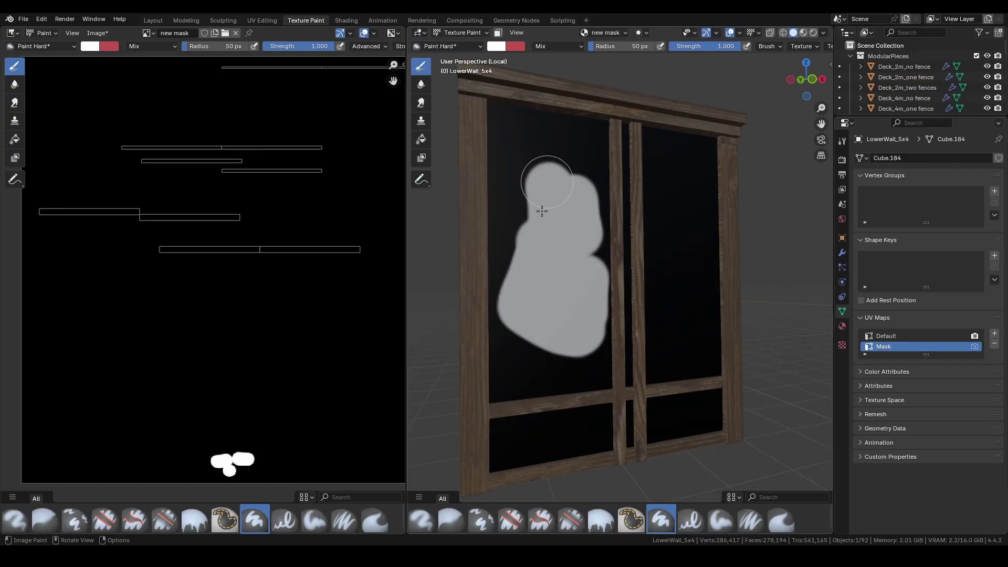
{"action": "left_click_drag", "start_coordinate": [696, 276], "coordinate": [709, 234]}
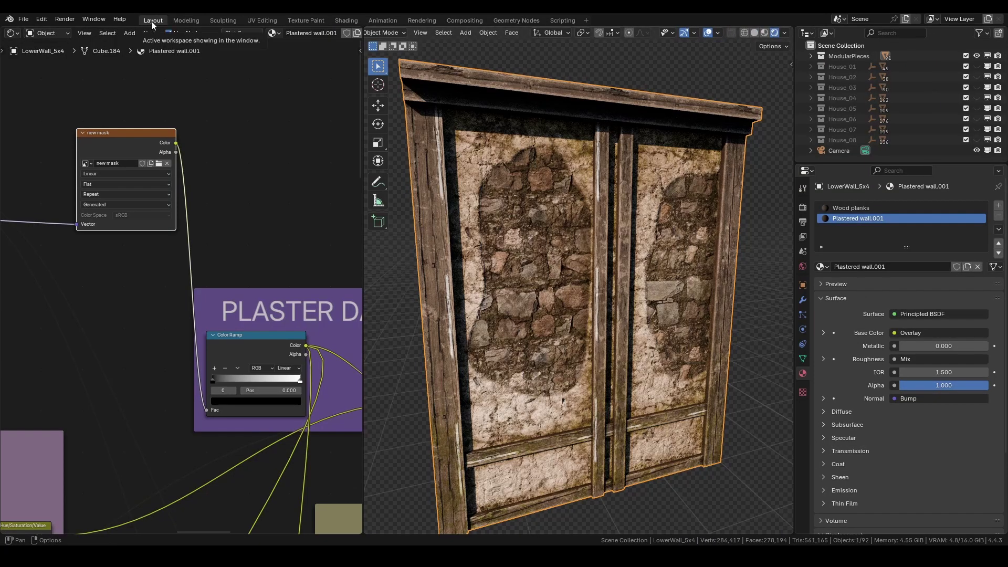
{"action": "left_click", "coordinate": [152, 20]}
- Invert the Plaster Damage Color Ramp so it runs from white at 0.000 to black at 1.000
{"action": "left_click_drag", "start_coordinate": [299, 379], "coordinate": [182, 398]}
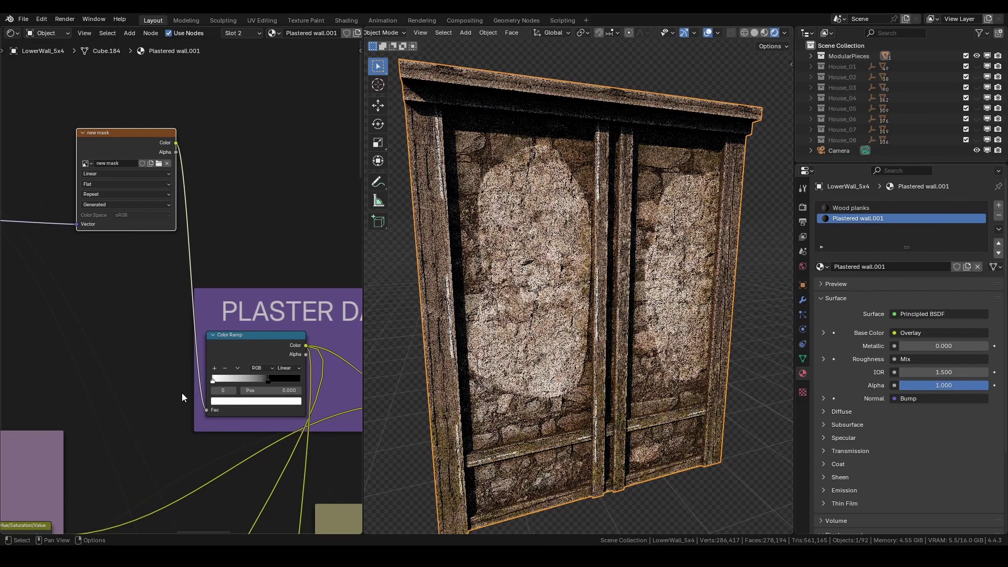
{"action": "left_click_drag", "start_coordinate": [268, 379], "coordinate": [309, 381]}
{"action": "middle_click_drag", "start_coordinate": [691, 465], "coordinate": [637, 436]}
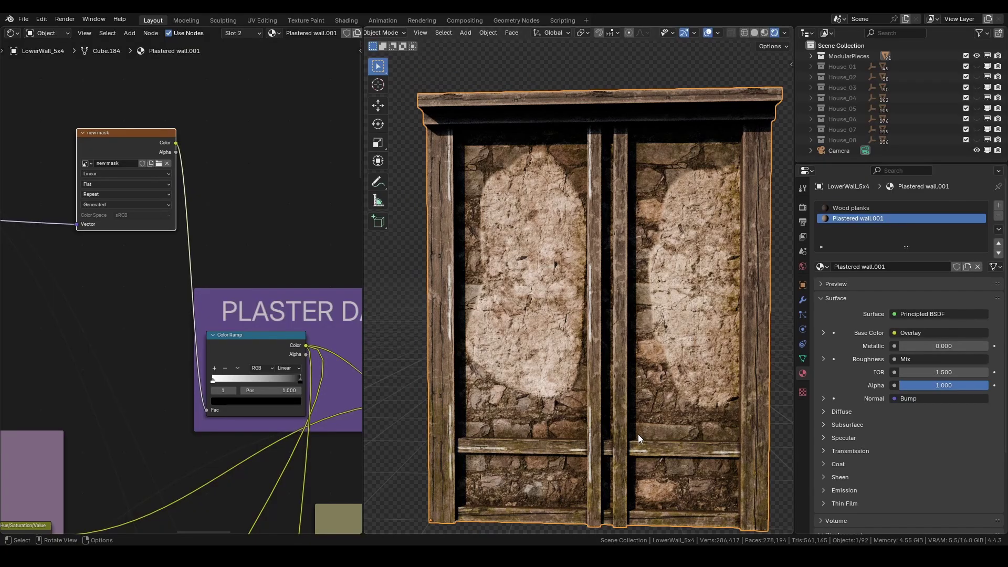
- Return to texture painting and bring up the image commands for the painted "new mask" texture
{"action": "left_click", "coordinate": [305, 20]}
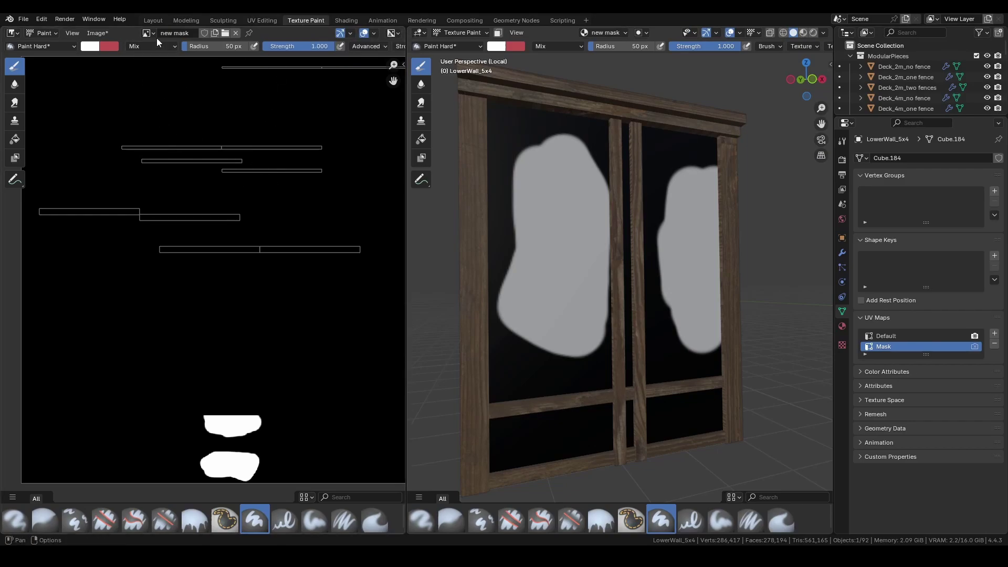
{"action": "left_click", "coordinate": [97, 33]}
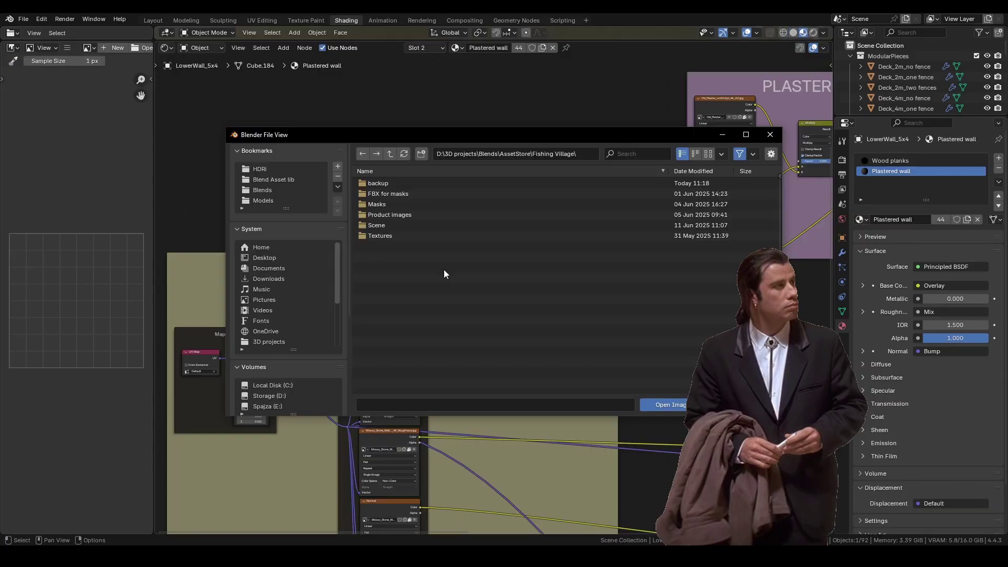
- Browse the Fishing Village project folders and their texture subfolders for an image to load
{"action": "double_click", "coordinate": [392, 214]}
{"action": "double_click", "coordinate": [378, 183]}
{"action": "left_click", "coordinate": [390, 153]}
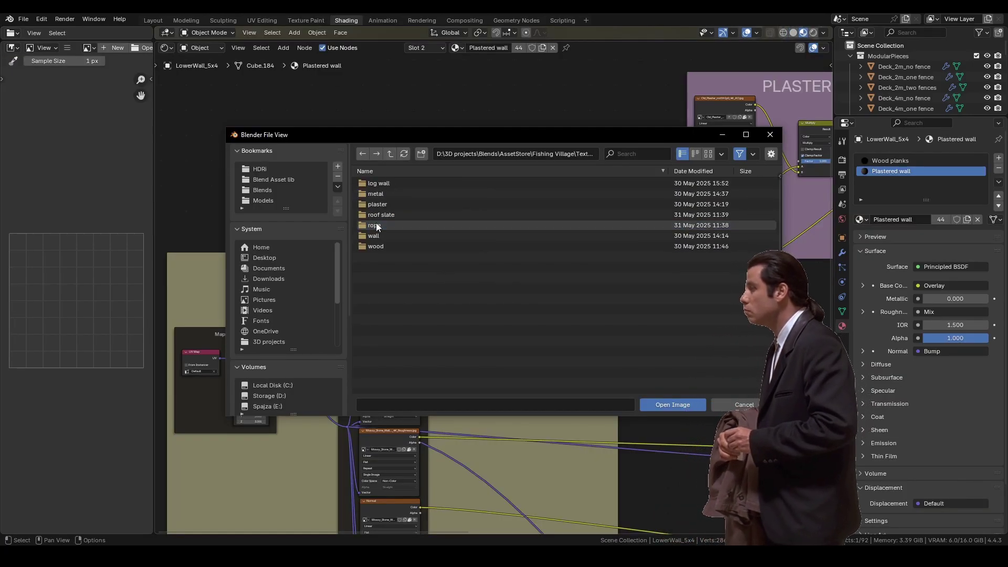
{"action": "double_click", "coordinate": [376, 226]}
{"action": "left_click", "coordinate": [390, 154]}
{"action": "left_click", "coordinate": [390, 153]}
{"action": "double_click", "coordinate": [378, 204]}
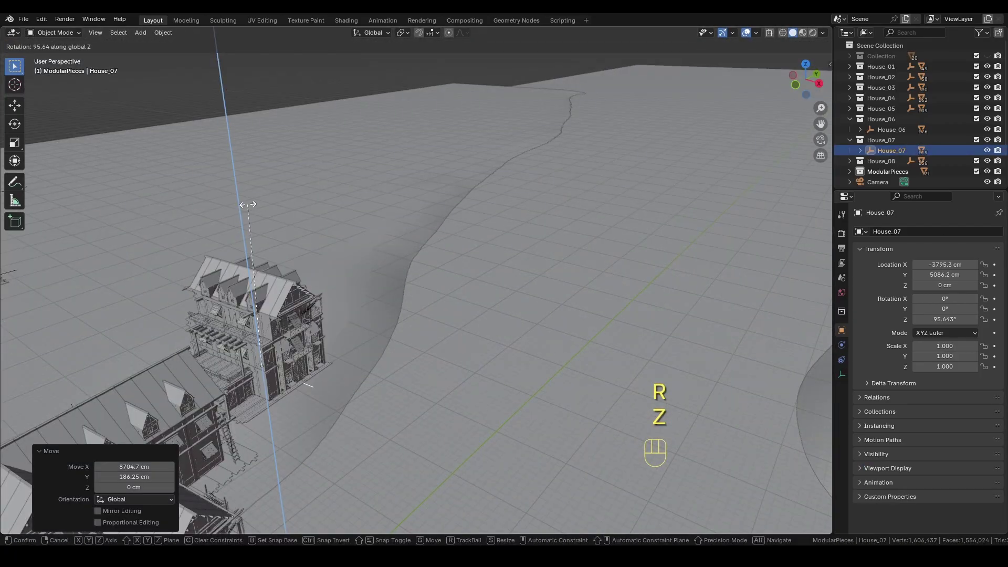
- Move House_01 across the ground plane to the lakeshore beside House_07 and rotate it to about 100.7° around Z
{"action": "left_click", "coordinate": [181, 236]}
{"action": "key", "text": "g"}
{"action": "key", "text": "shift+z"}
{"action": "left_click", "coordinate": [536, 356]}
{"action": "key", "text": "r"}
{"action": "key", "text": "z"}
{"action": "key", "text": "g"}
{"action": "key", "text": "shift+z"}
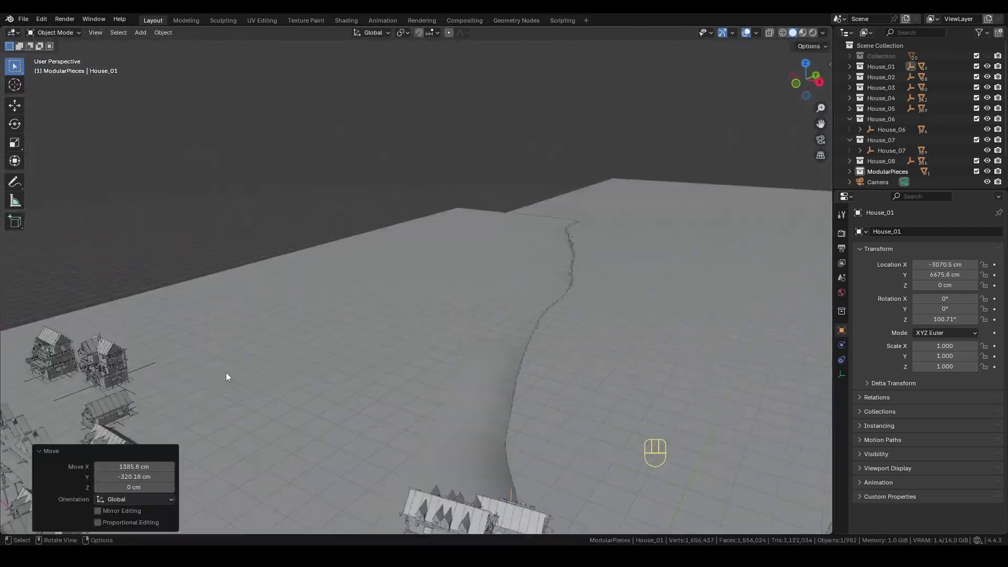
- Move the tall gabled house horizontally onto the shore beyond House_07 and turn it around Z
{"action": "left_click", "coordinate": [79, 368]}
{"action": "key", "text": "g"}
{"action": "key", "text": "shift+z"}
{"action": "left_click", "coordinate": [485, 405]}
{"action": "key", "text": "r"}
{"action": "key", "text": "z"}
{"action": "left_click", "coordinate": [337, 311]}
- Move the House_04 empty along the ground to the next shore spot and lower it about 28.3 cm
{"action": "left_click", "coordinate": [107, 312]}
{"action": "key", "text": "g"}
{"action": "key", "text": "shift+z"}
{"action": "left_click", "coordinate": [734, 288]}
{"action": "key", "text": "g"}
{"action": "key", "text": "z"}
- Rotate the House_04 empty 95° around Z and refine its horizontal position in the shoreline row
{"action": "key", "text": "r"}
{"action": "key", "text": "z"}
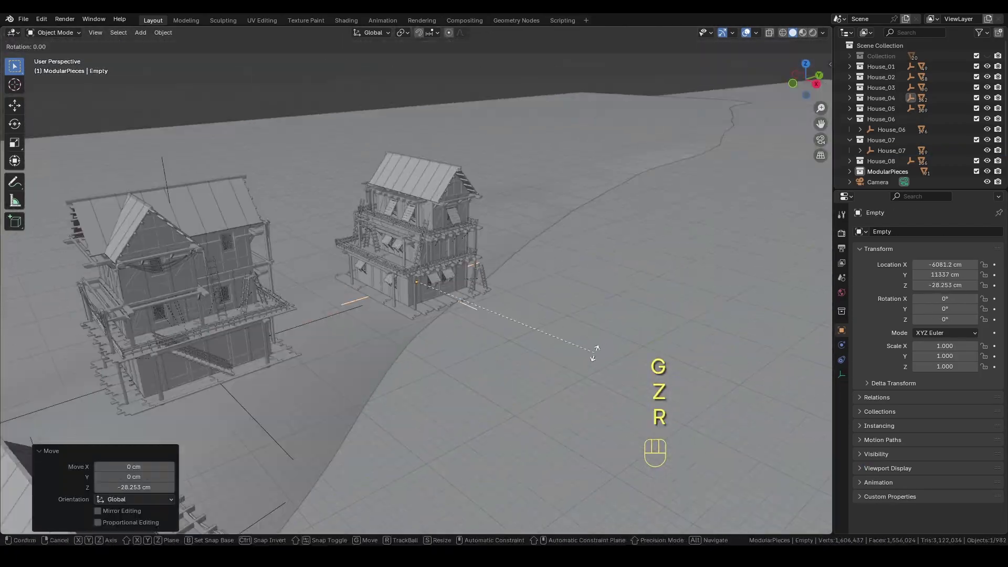
{"action": "key", "text": "KP_0"}
{"action": "key", "text": "g"}
{"action": "key", "text": "shift+z"}
{"action": "left_click", "coordinate": [420, 252]}
{"action": "middle_click_drag", "start_coordinate": [420, 252], "coordinate": [488, 294]}
- Move House_03 horizontally to the shore past House_04 and rotate it about 99° around Z
{"action": "left_click", "coordinate": [191, 292]}
{"action": "key", "text": "g"}
{"action": "key", "text": "shift+z"}
{"action": "left_click", "coordinate": [577, 221]}
{"action": "key", "text": "r"}
{"action": "key", "text": "z"}
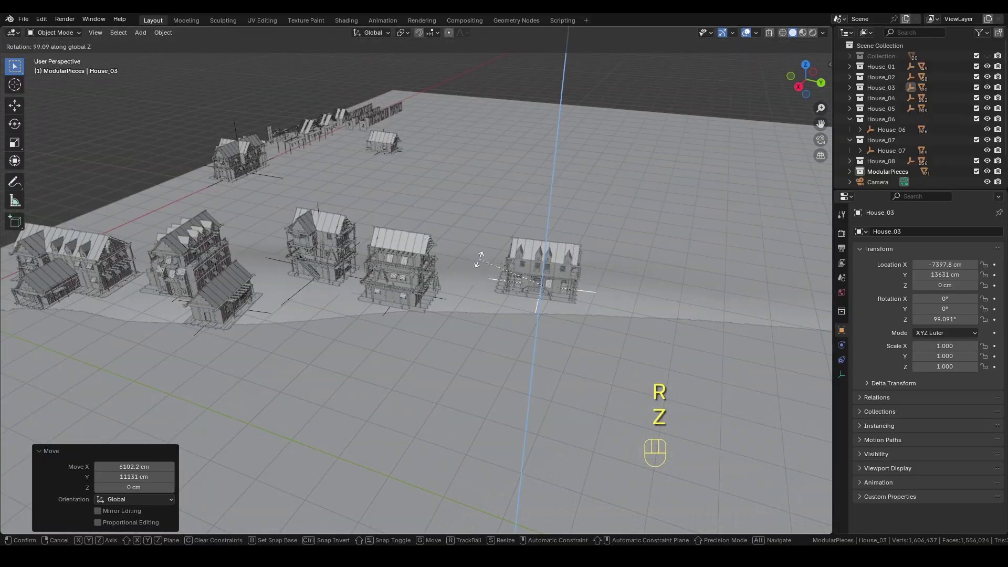
{"action": "left_click", "coordinate": [479, 256]}
- Turn House_01 around Z to about 91.3°
{"action": "left_click", "coordinate": [439, 351]}
{"action": "key", "text": "r"}
{"action": "key", "text": "z"}
- Move House_08 to the shore beyond House_03 and rotate it about 90.2° around Z
{"action": "left_click", "coordinate": [234, 158]}
{"action": "key", "text": "g"}
{"action": "key", "text": "shift+z"}
{"action": "key", "text": "r"}
{"action": "key", "text": "z"}
{"action": "key", "text": "g"}
{"action": "key", "text": "shift+z"}
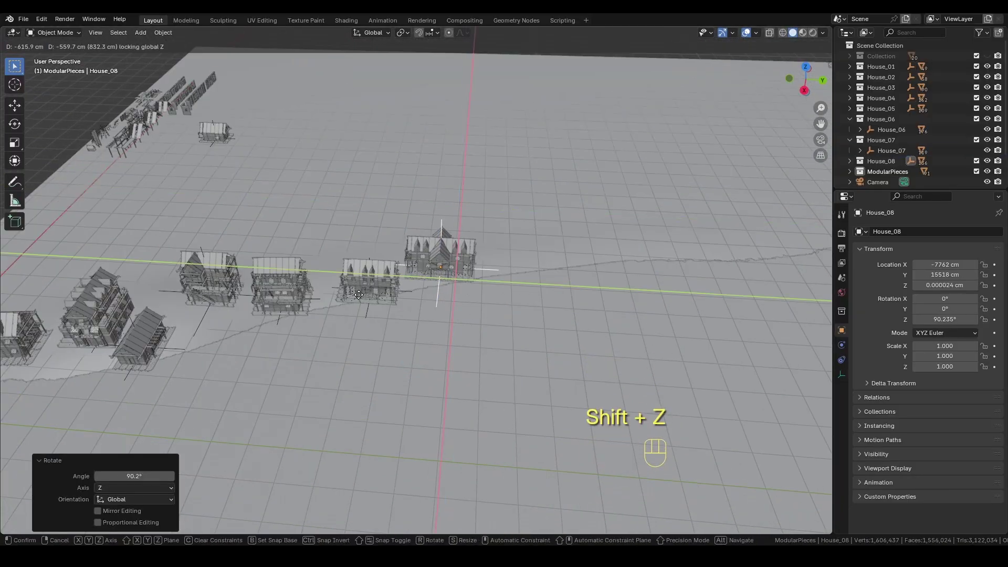
- Move the remaining small house horizontally to the far end of the shoreline row and turn it around Z
{"action": "left_click", "coordinate": [362, 126]}
{"action": "key", "text": "g"}
{"action": "key", "text": "shift+z"}
{"action": "left_click", "coordinate": [759, 378]}
{"action": "key", "text": "r"}
{"action": "key", "text": "z"}
{"action": "key", "text": "g"}
{"action": "key", "text": "shift+z"}
{"action": "left_click", "coordinate": [797, 243]}
- Reposition House_01 horizontally within the shoreline row, checking its placement through the camera
{"action": "key", "text": "KP_0"}
{"action": "left_click", "coordinate": [357, 250]}
{"action": "key", "text": "g"}
{"action": "key", "text": "shift+z"}
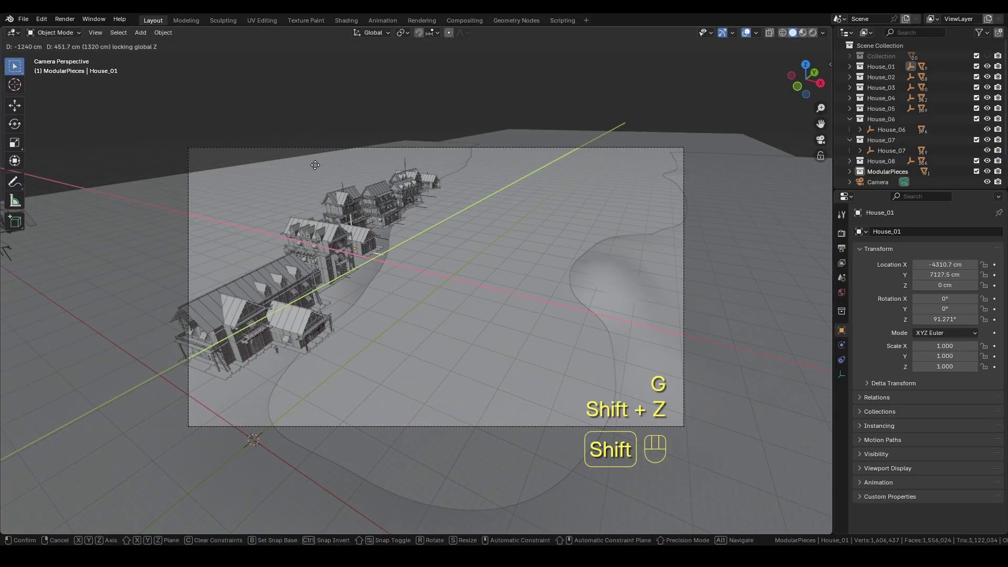
{"action": "middle_click_drag", "start_coordinate": [315, 165], "coordinate": [328, 219]}
{"action": "key", "text": "KP_0"}
- Shift the tall house in the middle of the shoreline row along the X axis
{"action": "left_click", "coordinate": [380, 207]}
{"action": "key", "text": "g"}
{"action": "key", "text": "x"}
{"action": "left_click", "coordinate": [354, 329]}
- Duplicate the House_08 collection and place the copy behind the nearest shoreline houses, adjusting its height
{"action": "left_click", "coordinate": [407, 193]}
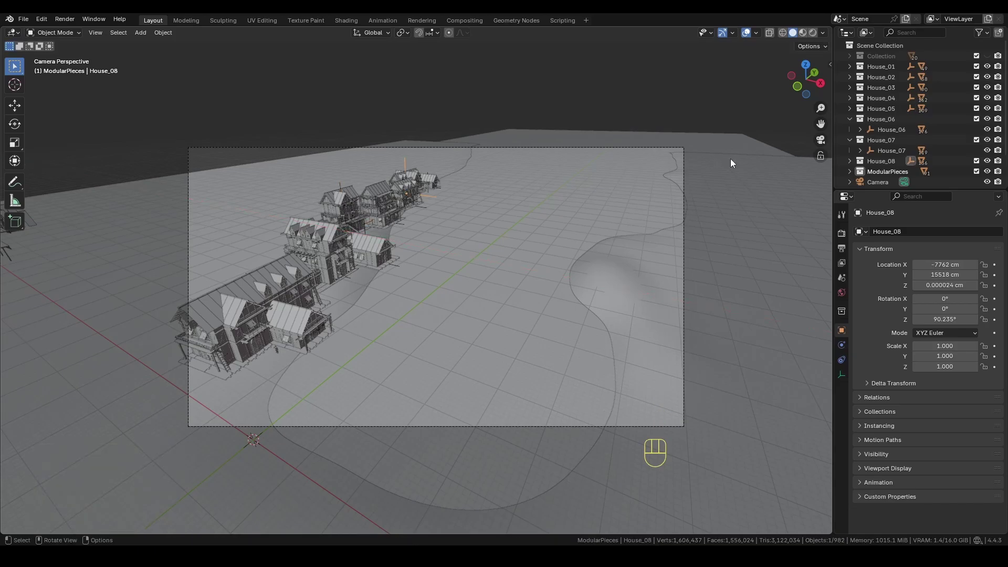
{"action": "right_click", "coordinate": [877, 160]}
{"action": "left_click", "coordinate": [861, 88]}
{"action": "left_click", "coordinate": [377, 355]}
{"action": "key", "text": "g"}
{"action": "key", "text": "z"}
{"action": "left_click", "coordinate": [380, 344]}
- Duplicate the House_04 collection and move the copy horizontally behind the front row of houses
{"action": "right_click", "coordinate": [877, 98]}
{"action": "left_click", "coordinate": [860, 97]}
{"action": "key", "text": "g"}
{"action": "key", "text": "shift+z"}
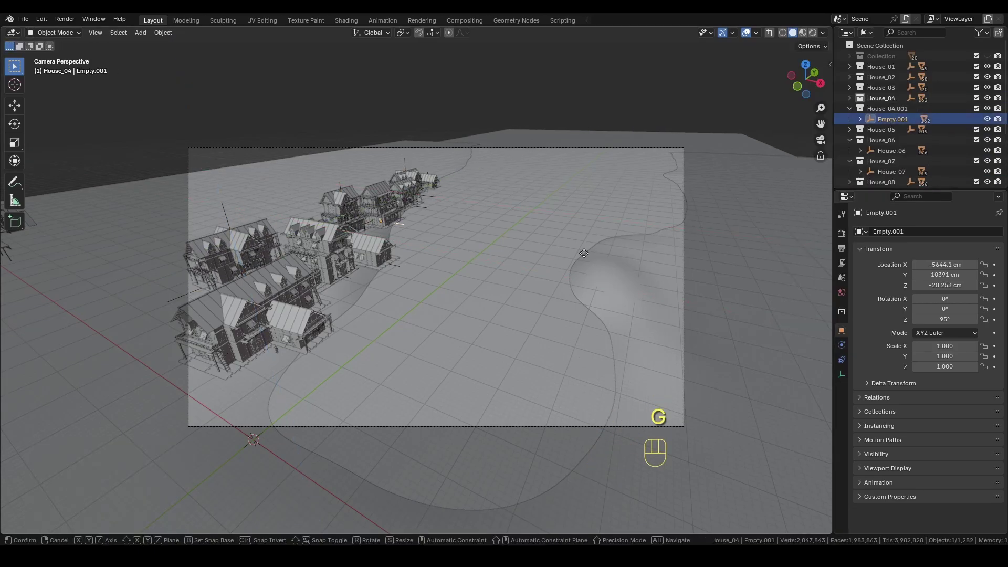
{"action": "left_click", "coordinate": [509, 278]}
- Rotate the House_04.001 copy by -90° around Z
{"action": "key", "text": "r"}
{"action": "key", "text": "z"}
{"action": "key", "text": "KP_9"}
{"action": "key", "text": "KP_0"}
{"action": "key", "text": "KP_Subtract"}
{"action": "key", "text": "KP_Enter"}
{"action": "left_click", "coordinate": [509, 276]}
- Duplicate the House_04.001 collection and move the copy along Y farther down the back row
{"action": "right_click", "coordinate": [891, 108]}
{"action": "left_click", "coordinate": [900, 93]}
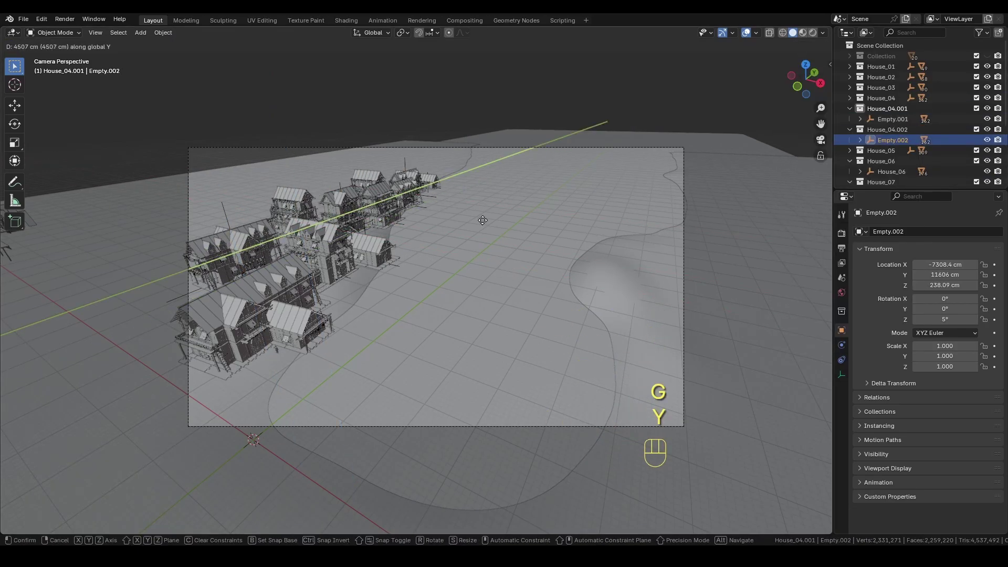
{"action": "left_click", "coordinate": [456, 294]}
{"action": "left_click", "coordinate": [843, 171]}
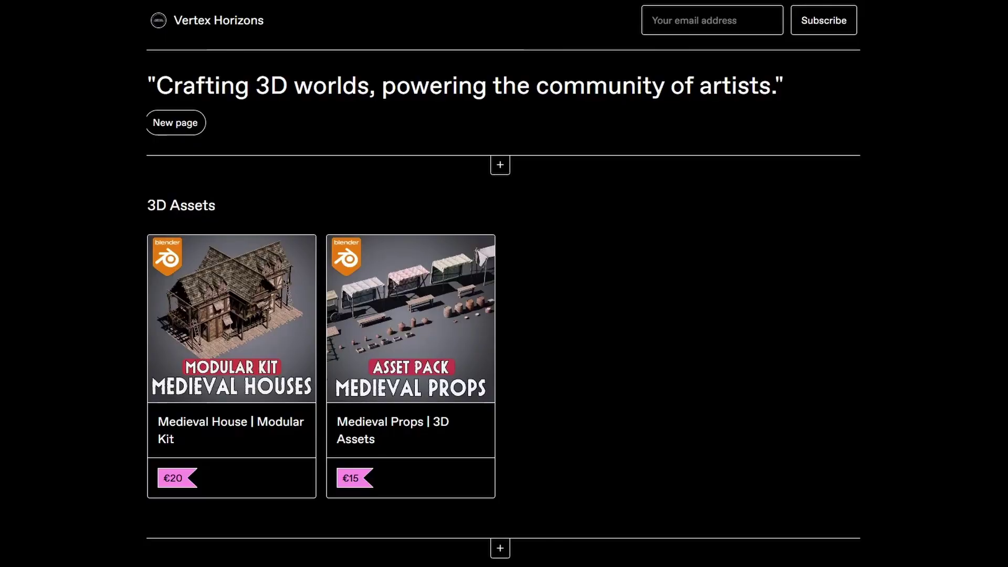
{"action": "scroll", "coordinate": [826, 111], "scroll_direction": "down", "scroll_amount": 4}
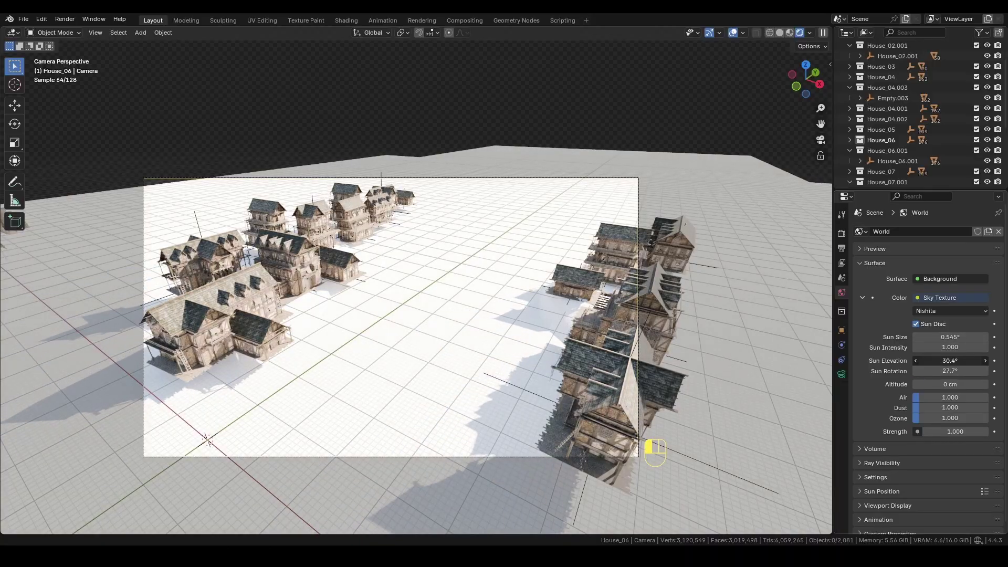
- Enable Simplify for the scene with texture limits of 1024 in the viewport and 2048 for rendering
{"action": "scroll", "coordinate": [934, 461], "scroll_direction": "up", "scroll_amount": 5}
{"action": "left_click", "coordinate": [865, 289]}
{"action": "left_click", "coordinate": [957, 341]}
{"action": "left_click", "coordinate": [945, 400]}
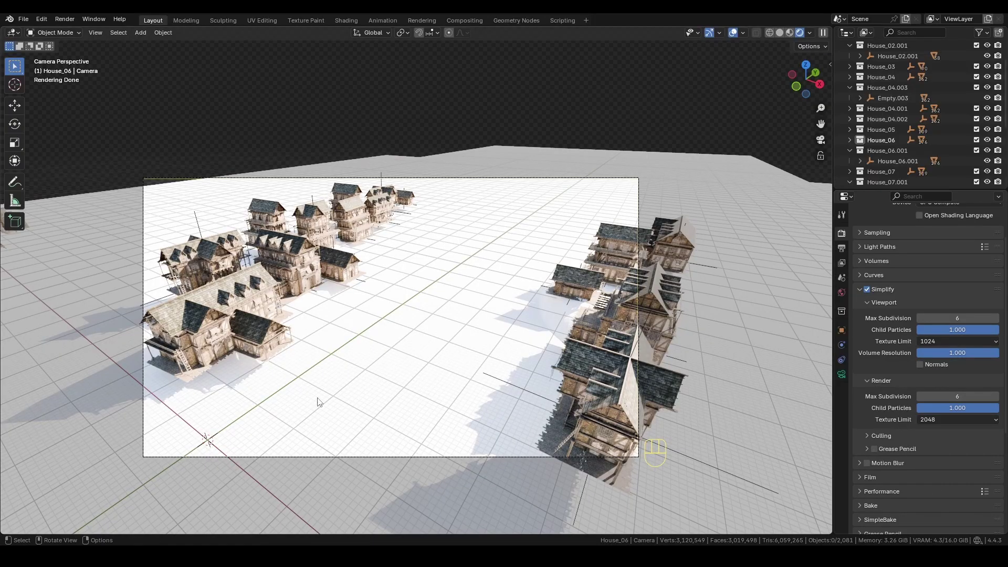
- Adjust the Nishita sky to ozone 8.619, air 1.408, sun elevation 35.8°, sun rotation 23.2° and world strength 0.200
{"action": "left_click", "coordinate": [319, 404]}
{"action": "left_click", "coordinate": [841, 293]}
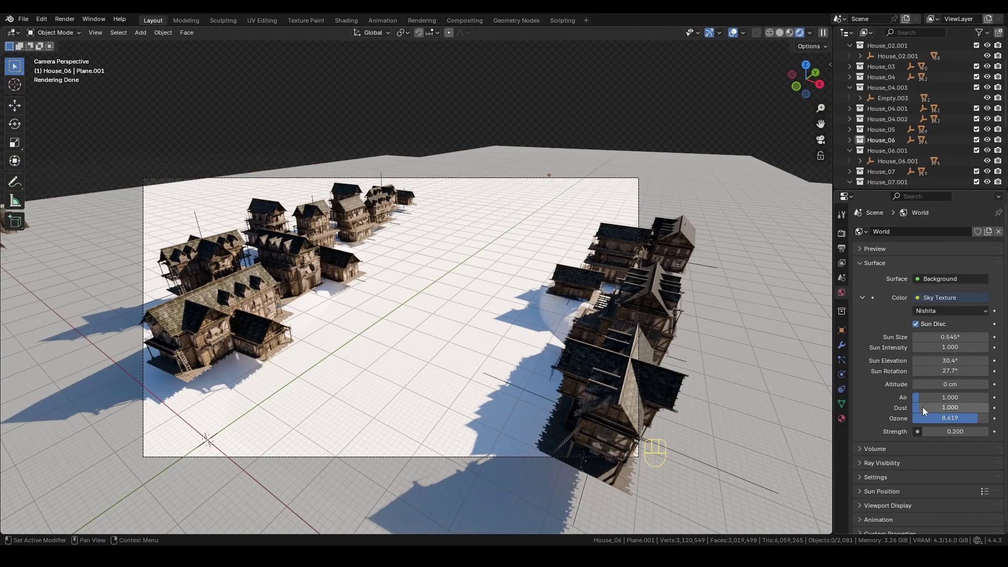
{"action": "left_click_drag", "start_coordinate": [932, 370], "coordinate": [945, 361]}
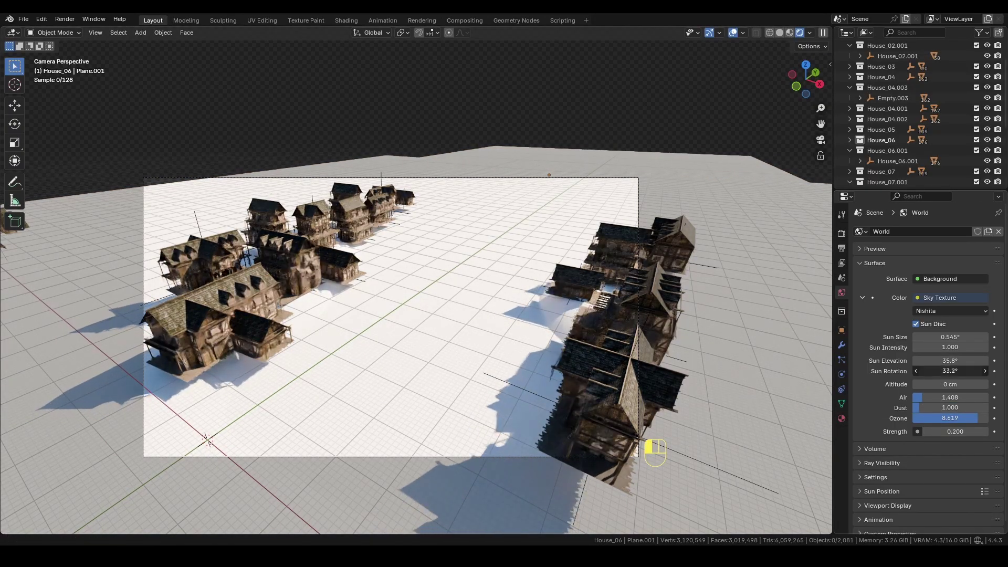
- Set the sky's sun intensity to 0.700 and the world strength to 0.400
{"action": "left_click", "coordinate": [916, 347]}
{"action": "left_click", "coordinate": [915, 348]}
{"action": "left_click", "coordinate": [916, 348]}
{"action": "left_click", "coordinate": [983, 432]}
{"action": "left_click", "coordinate": [983, 431]}
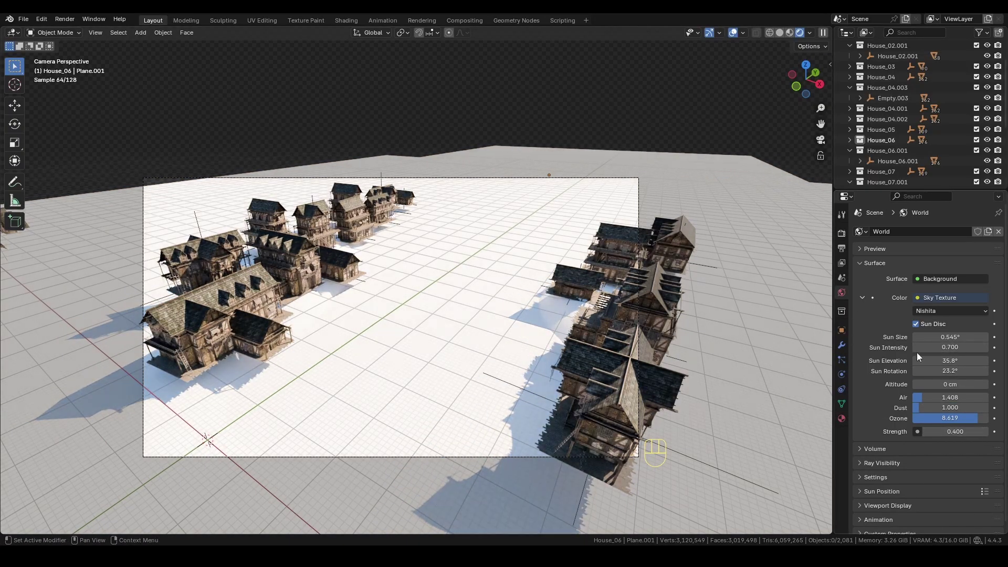